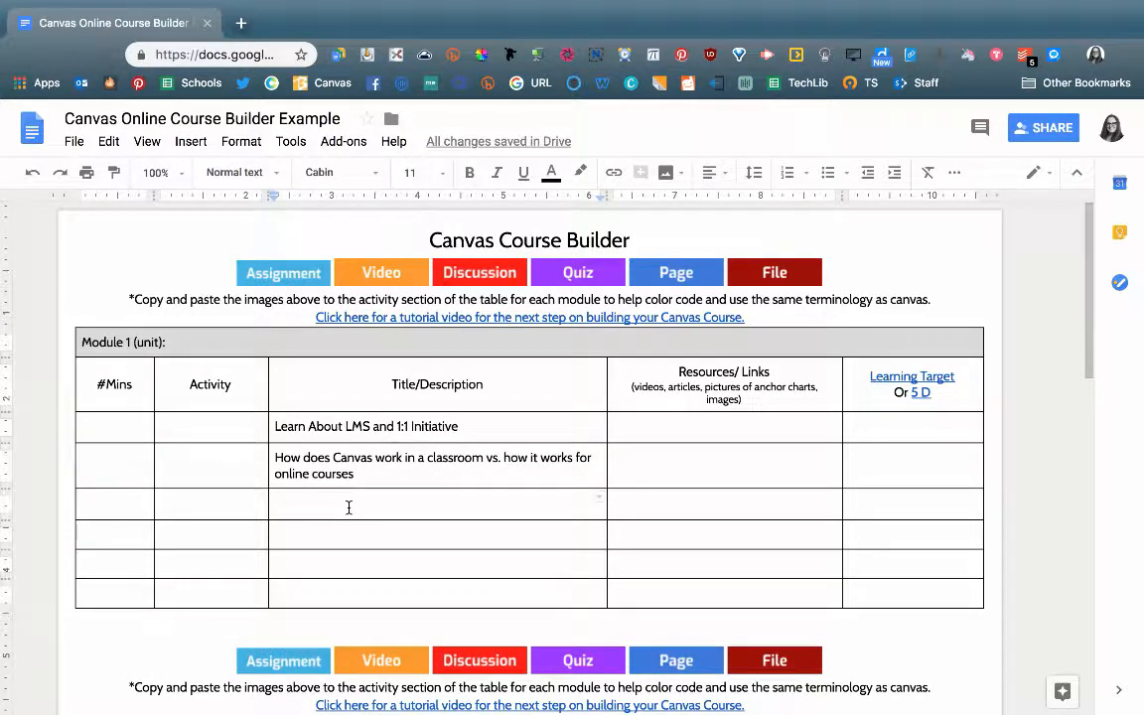
Step: Fill the third row's title with "Steps to Organizing Content for an online course" and "*Course Builder" on the line below
type("Steps to Organizing Content")
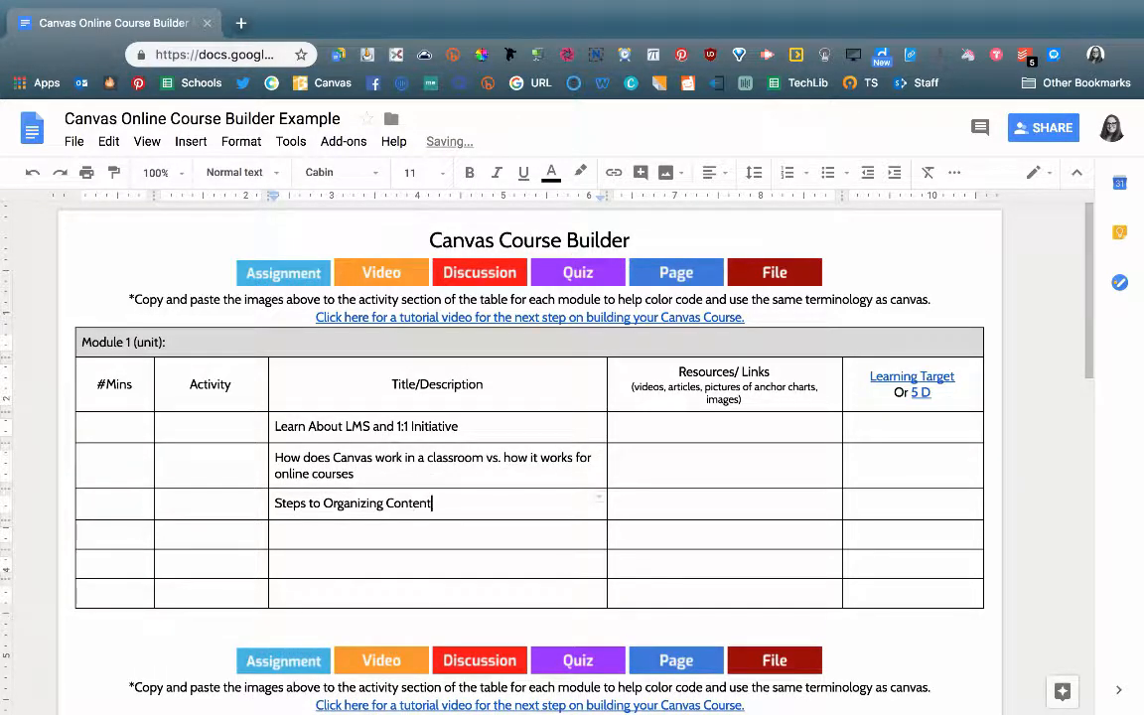
type(" for an online cour")
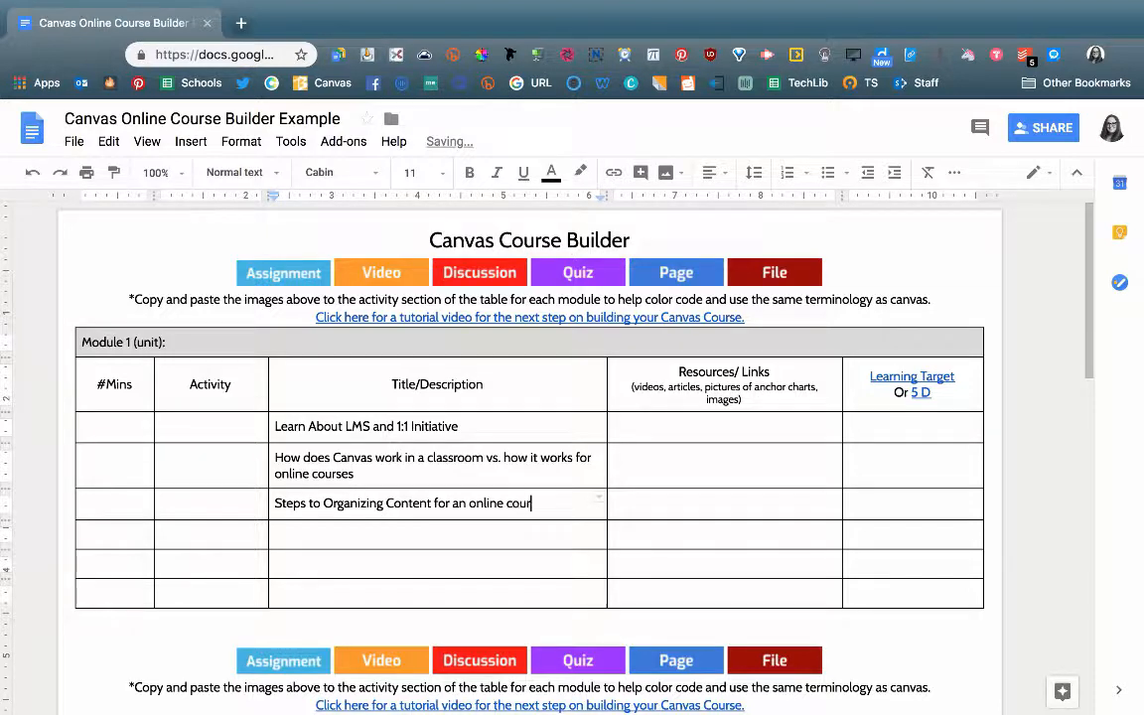
type("se")
key("Return")
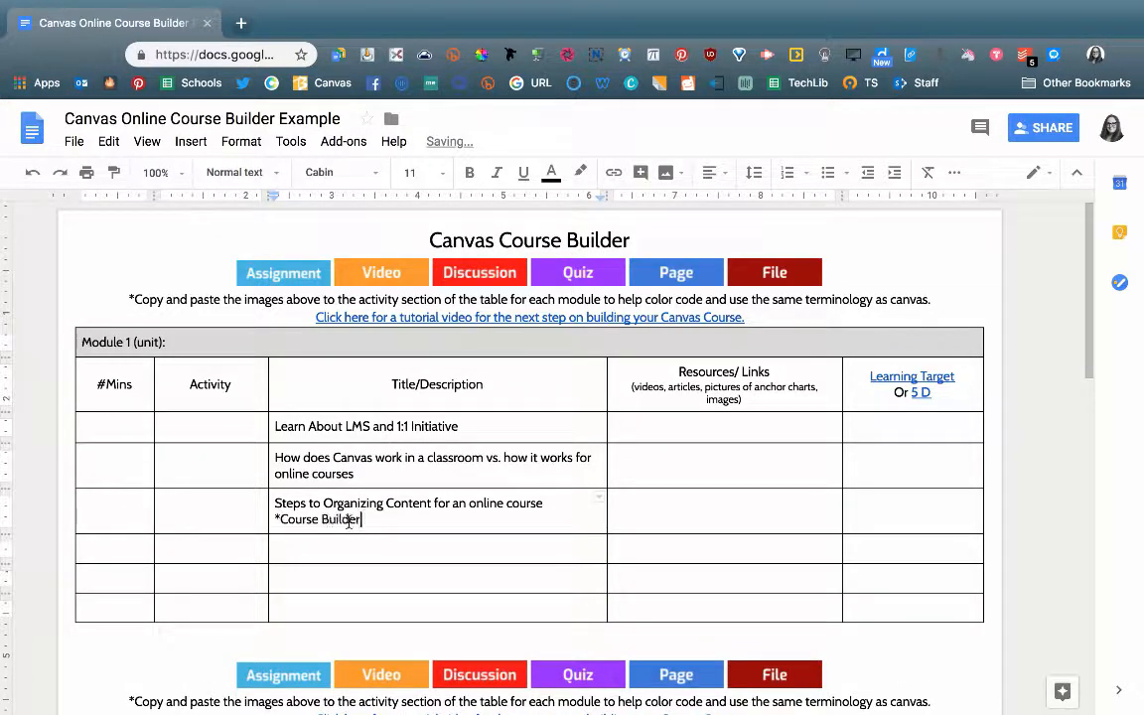
Step: Enter "Canvas 101 (basics in building)" in the fourth row's title, with "*Modules vs. pages" on a second line
left_click(344, 548)
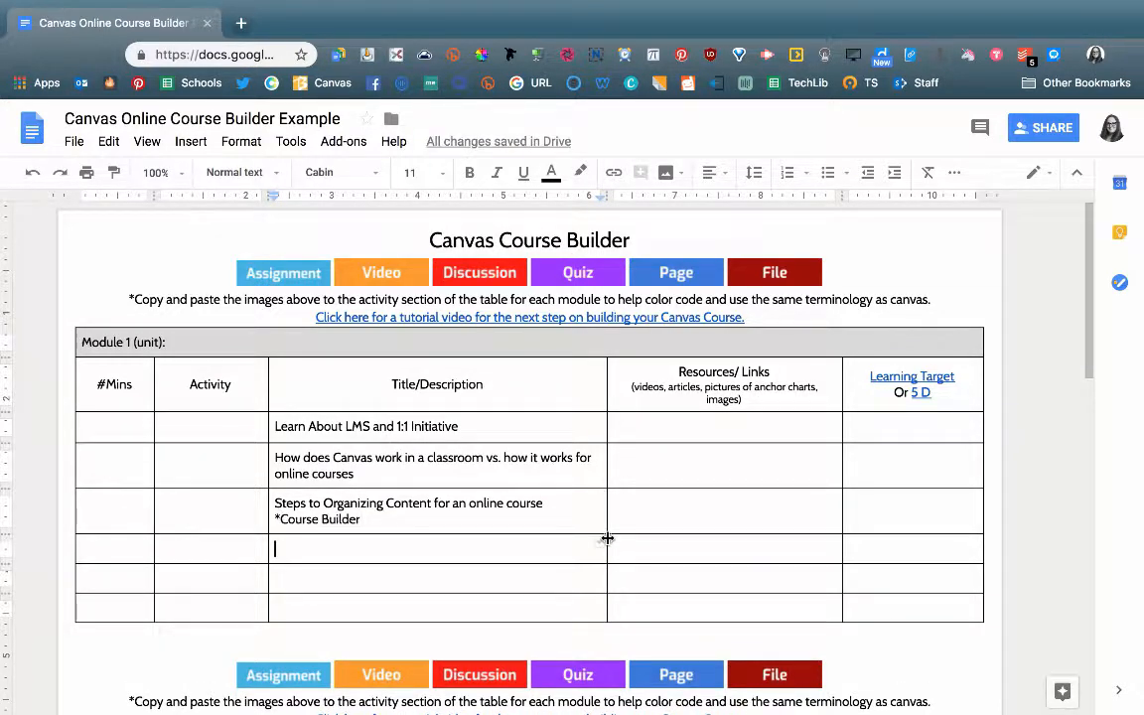
type("Canvas 101 (basics in building)")
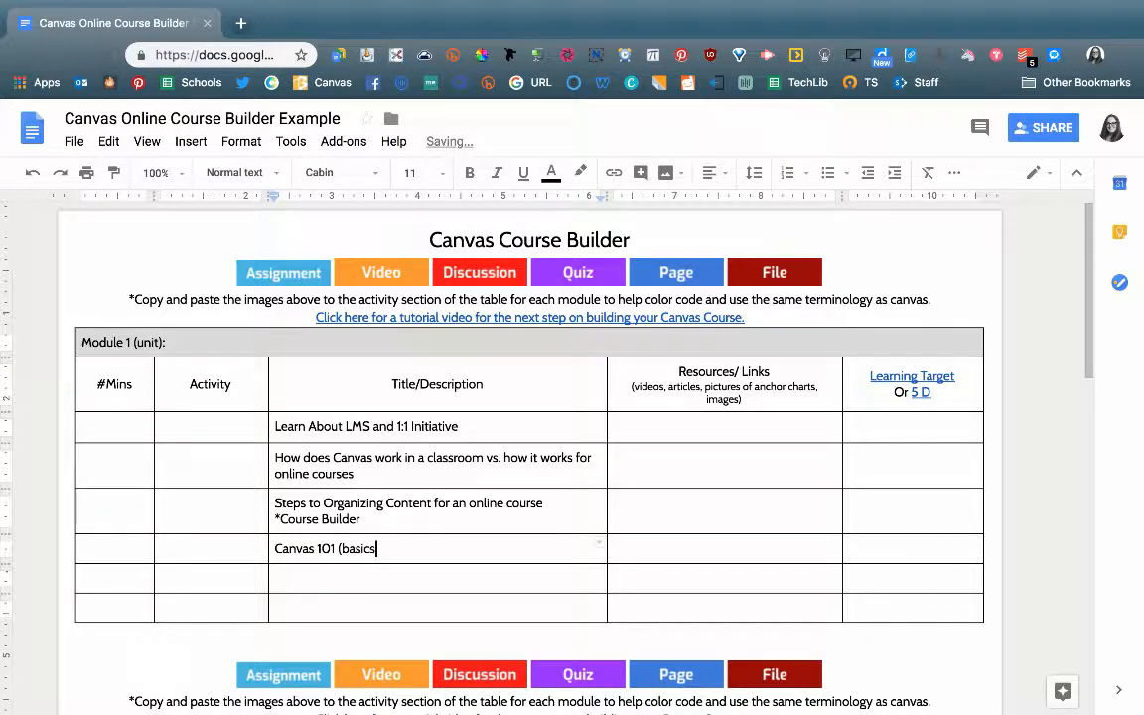
left_click(336, 585)
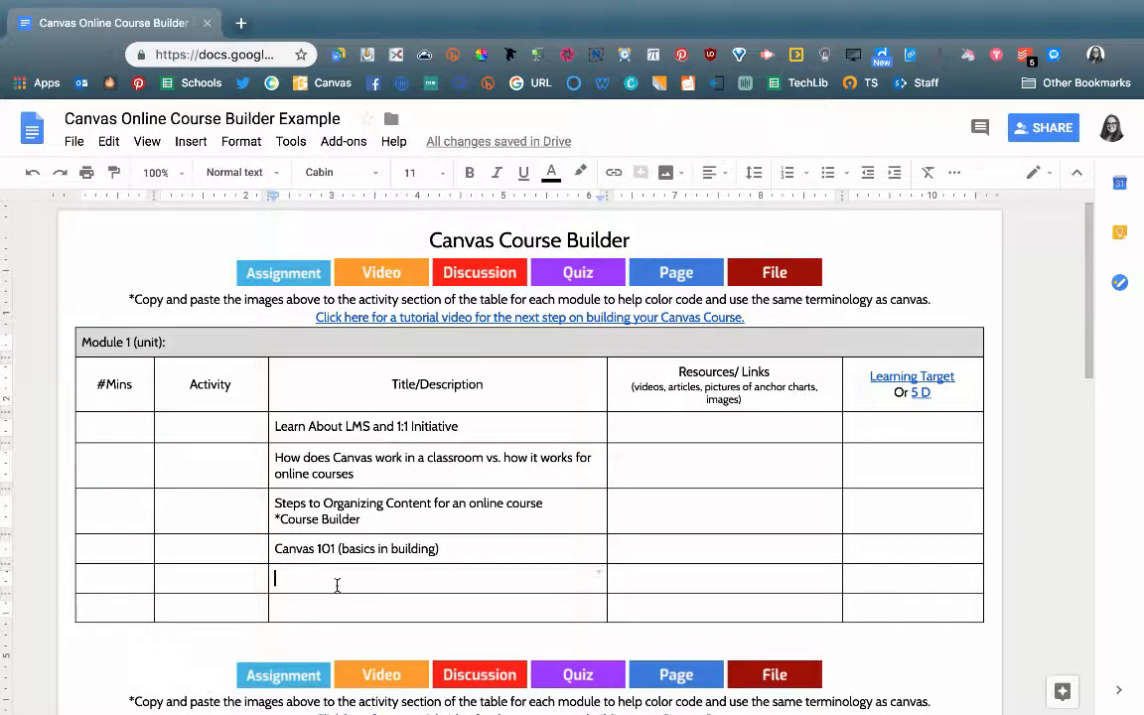
left_click(461, 553)
key("Return")
type("8")
key("BackSpace")
type("*")
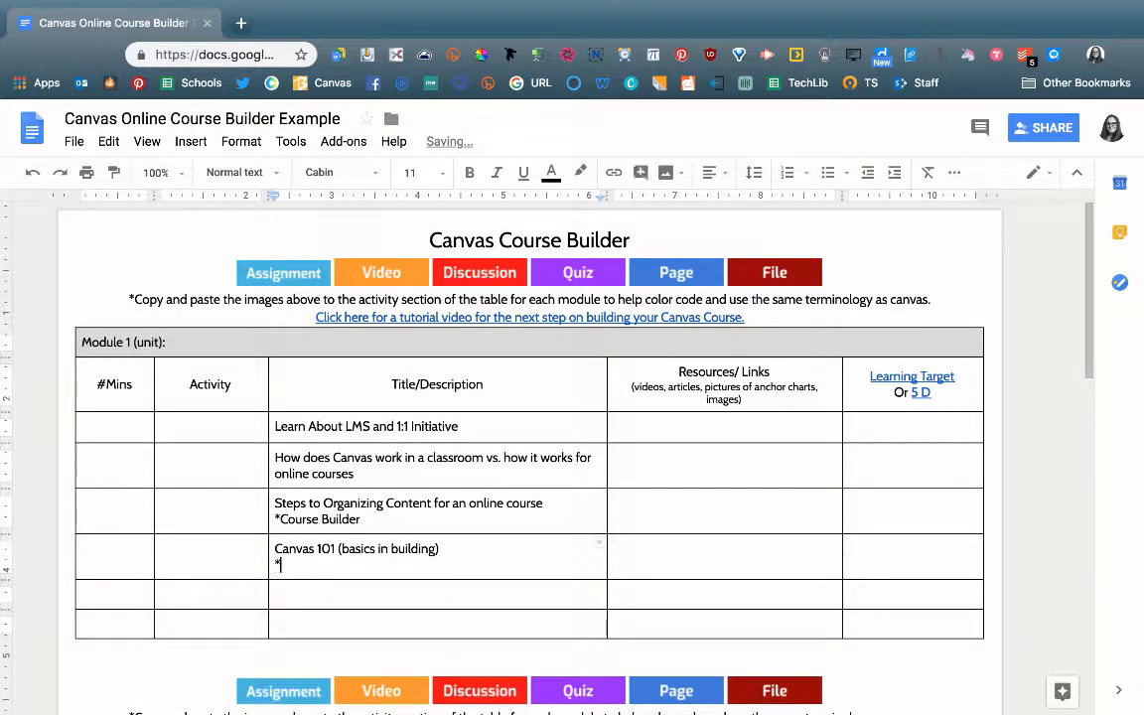
type("Modules vs. pa")
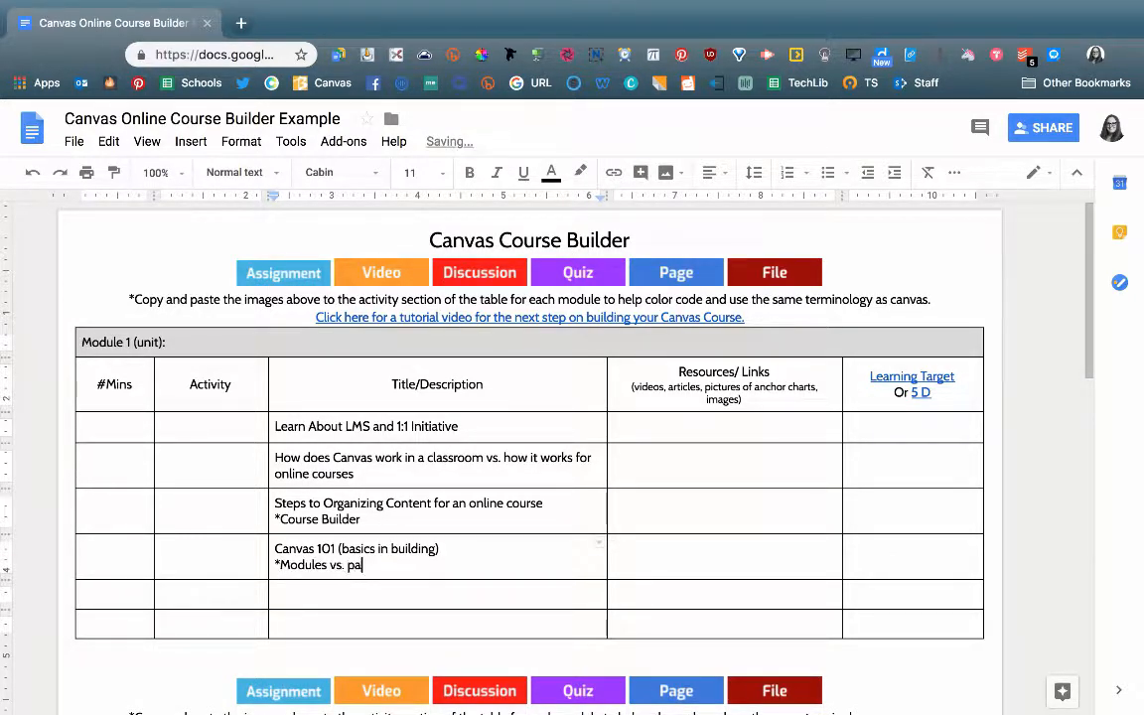
type("ges")
Step: Add the line "*Assignments/Quizzes vs. Discussion Thread" under the modules line in the Canvas 101 cell
key("Return")
type("*Pages")
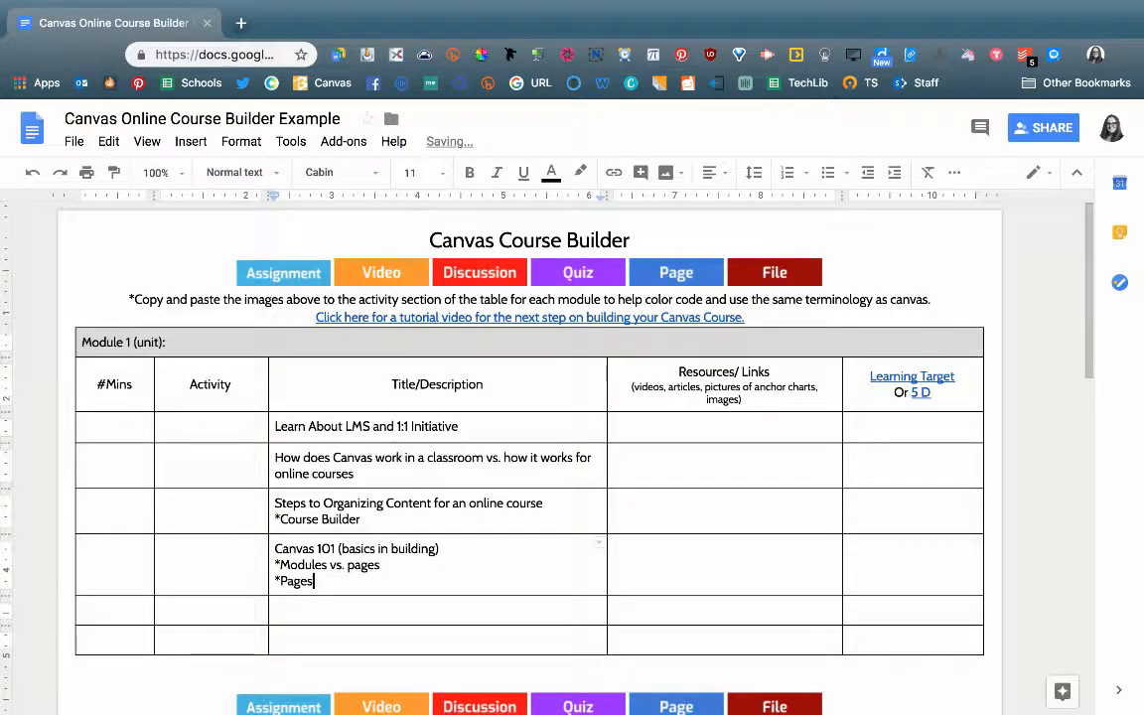
key("BackSpace")
key("BackSpace")
key("BackSpace")
key("BackSpace")
key("BackSpace")
type("Assignments/Quizz")
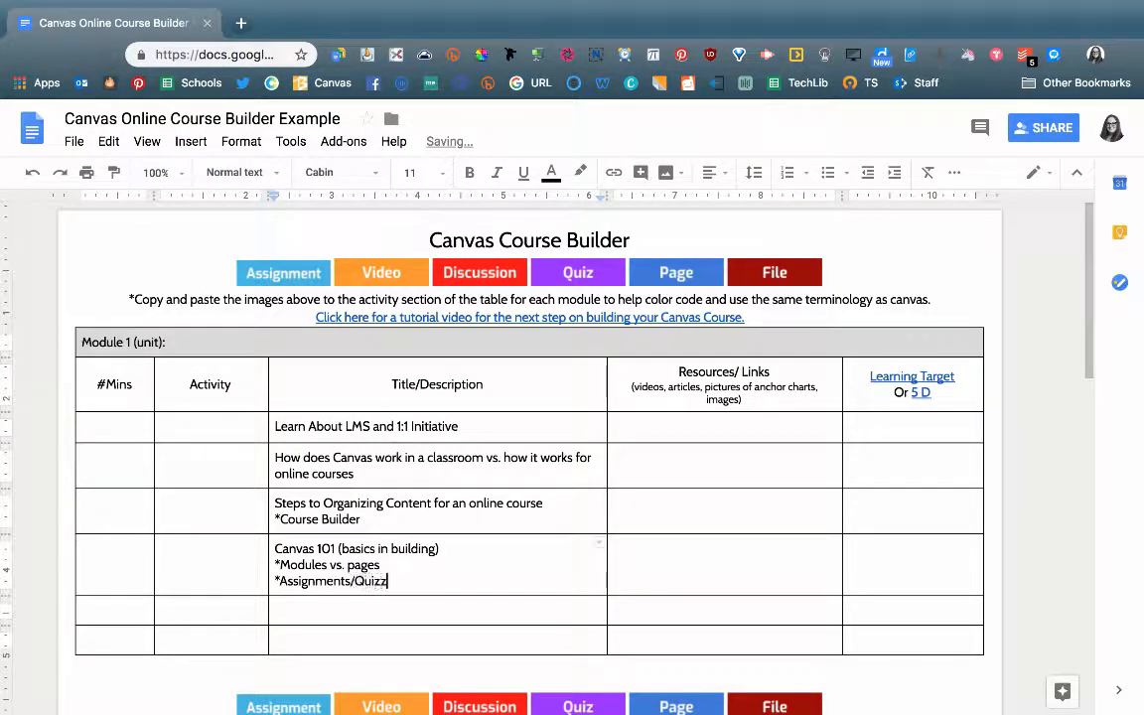
type("es vs. Discussion Thread")
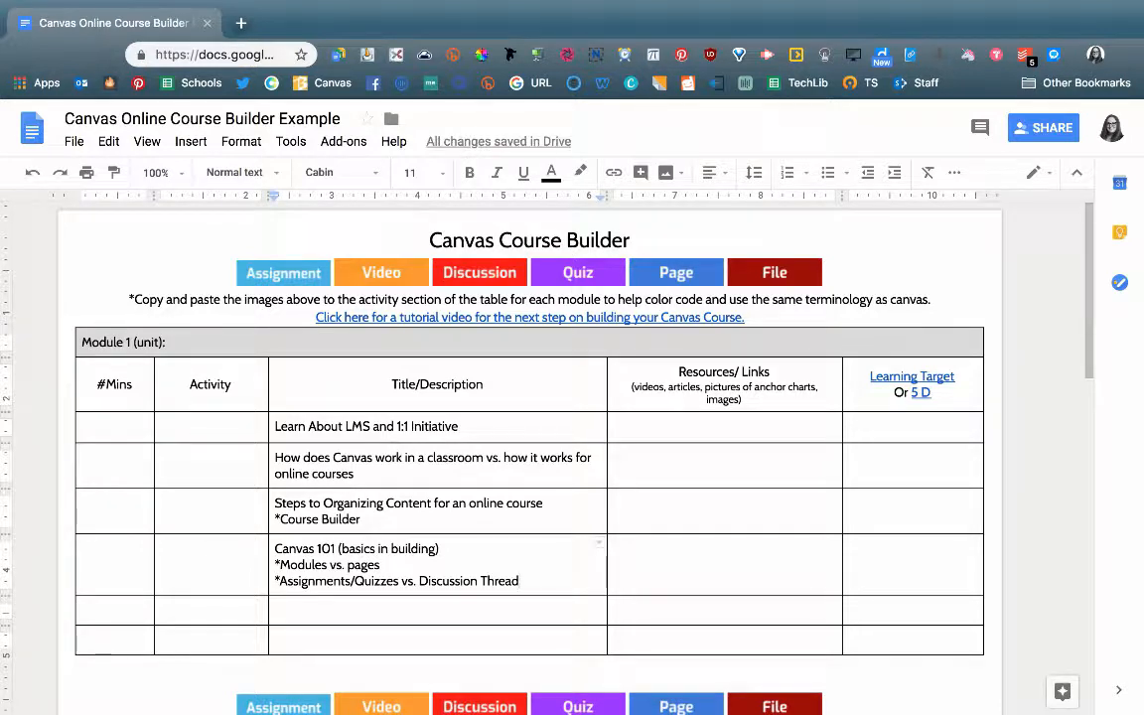
Step: Move the whole Canvas 101 description from the fourth row into the title cell one row below
left_click_drag(520, 581, 282, 553)
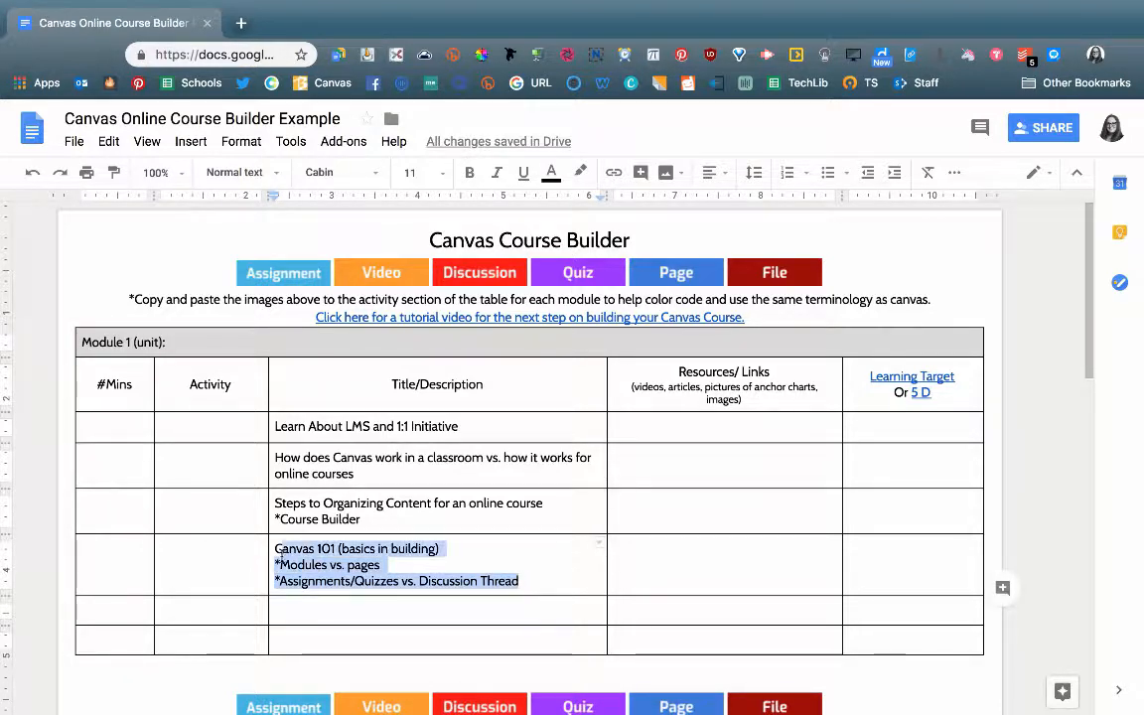
key("ctrl+x")
left_click(307, 577)
key("ctrl+v")
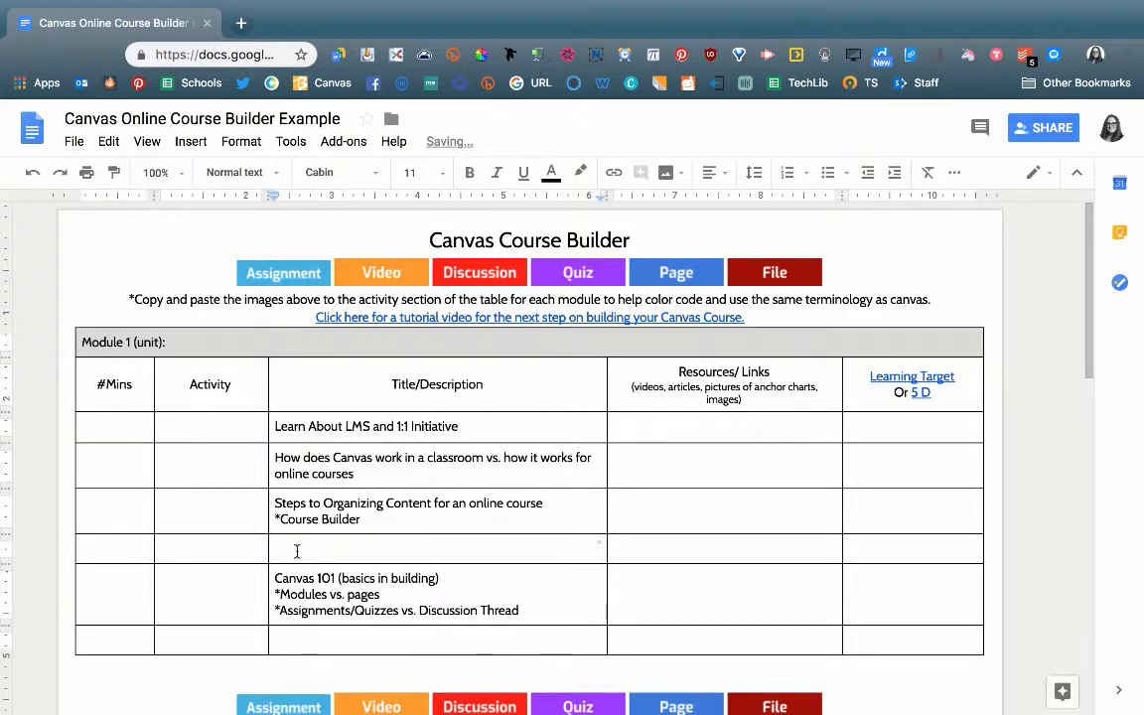
Step: Enter "Assignment: Turn In Course Builder" in the emptied title cell above Canvas 101
left_click(296, 549)
type("Assignm")
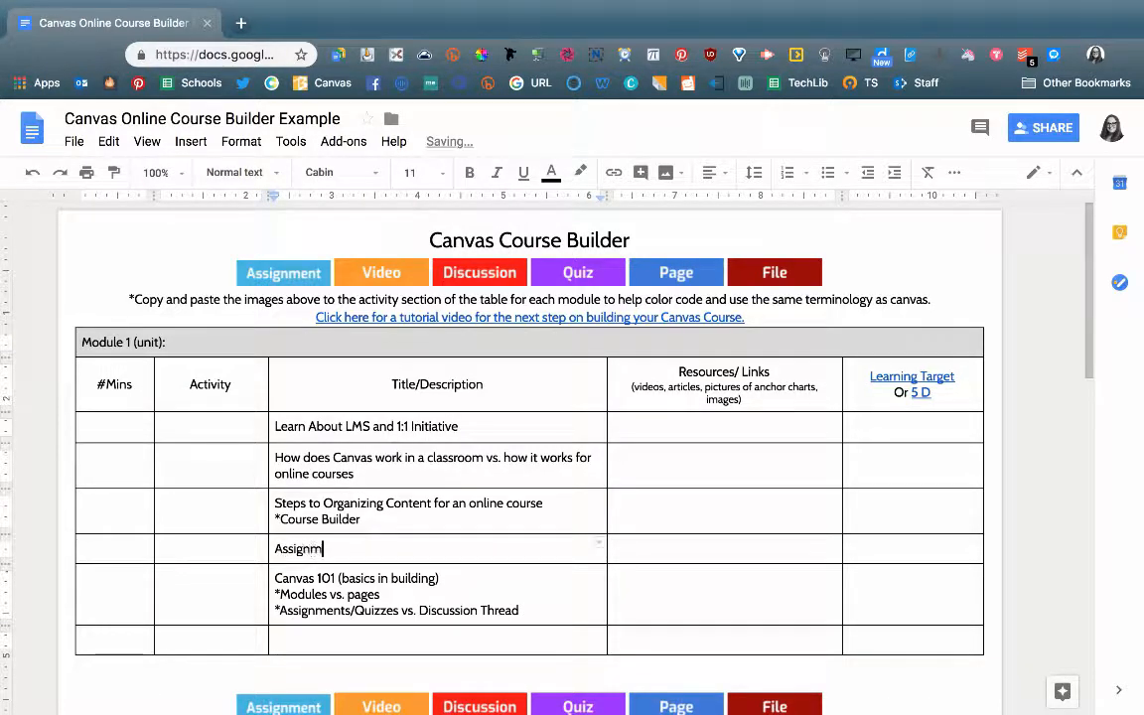
type("ent: Turn In Course Builder")
Step: Enter "Discussion: How do you see building your courses?" in the title cell of the row below Canvas 101
scroll(572, 427, "down", 1)
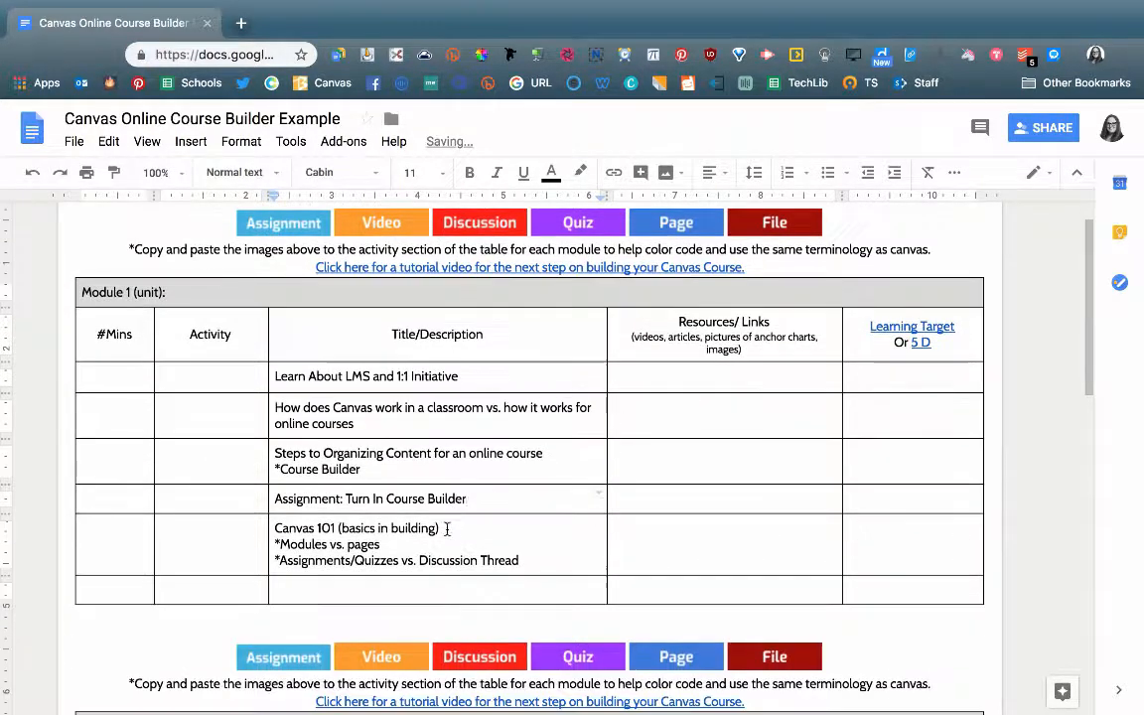
left_click(294, 587)
type("Discussion: ")
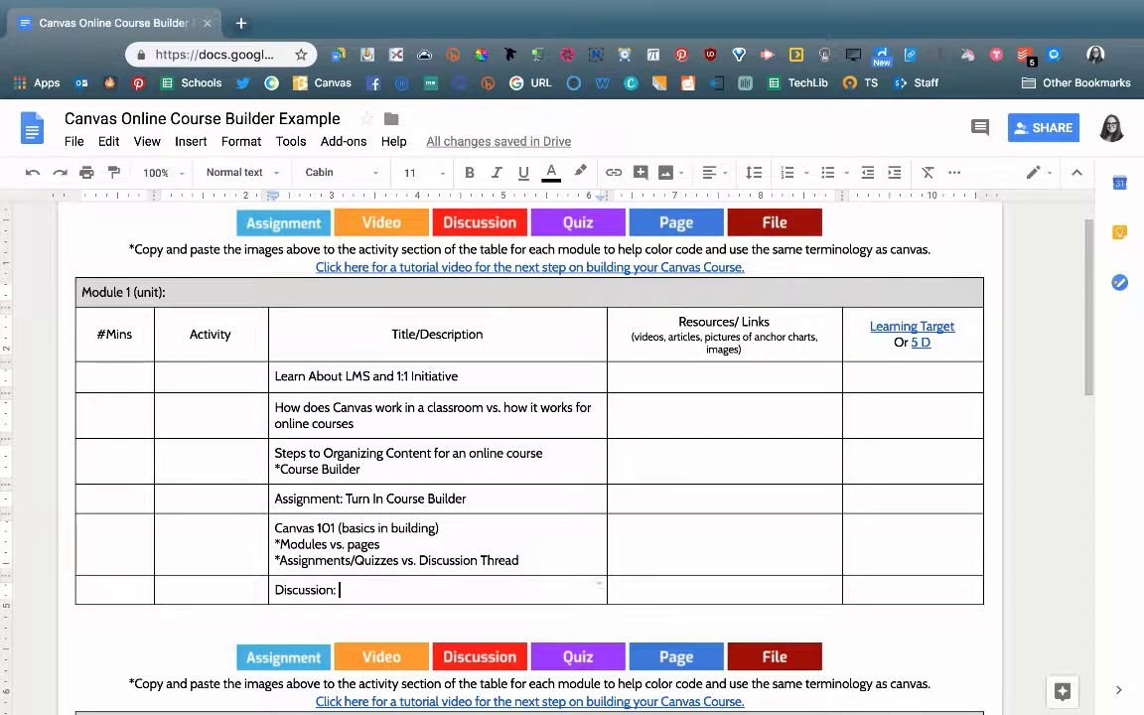
type("How do you see building yo")
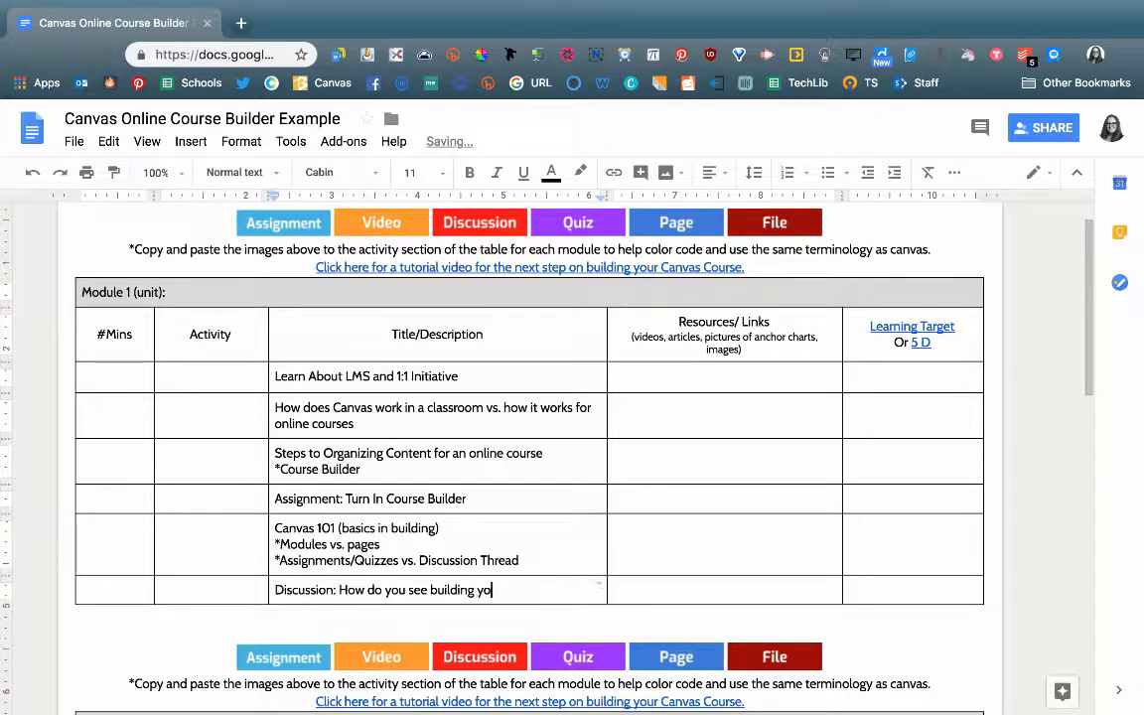
Step: Add the line "*Adding Exit Ticket & PDU's" below the Discussion Thread line in the Canvas 101 cell
left_click(559, 563)
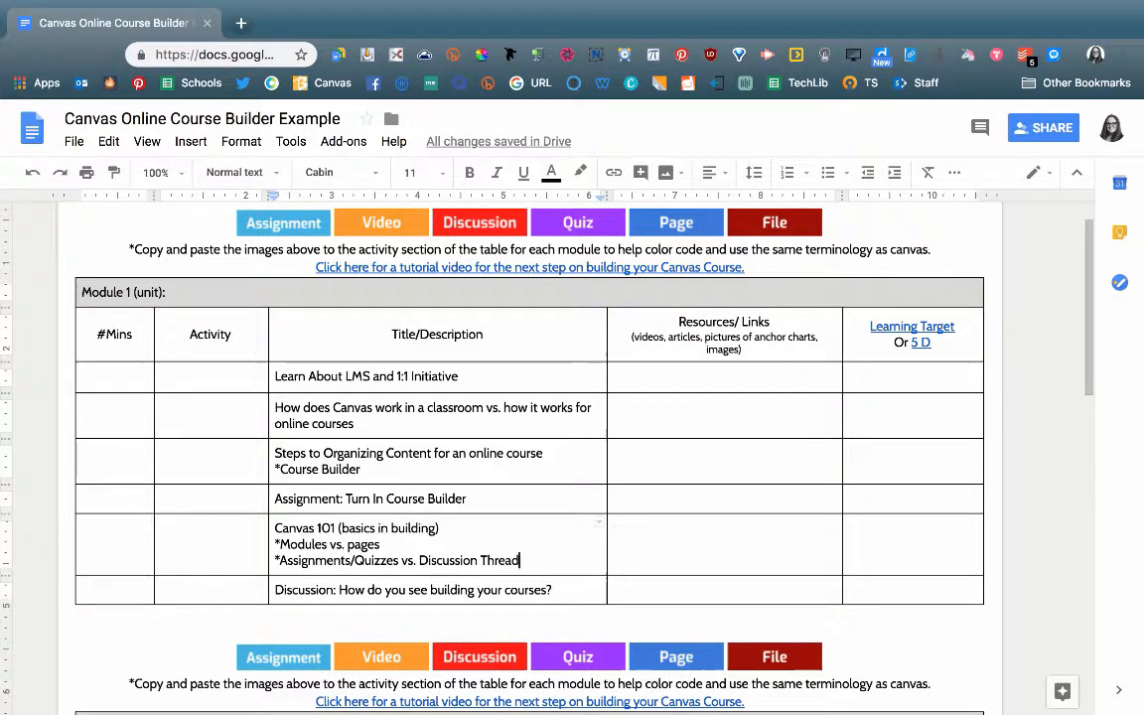
key("Return")
type("*Adding")
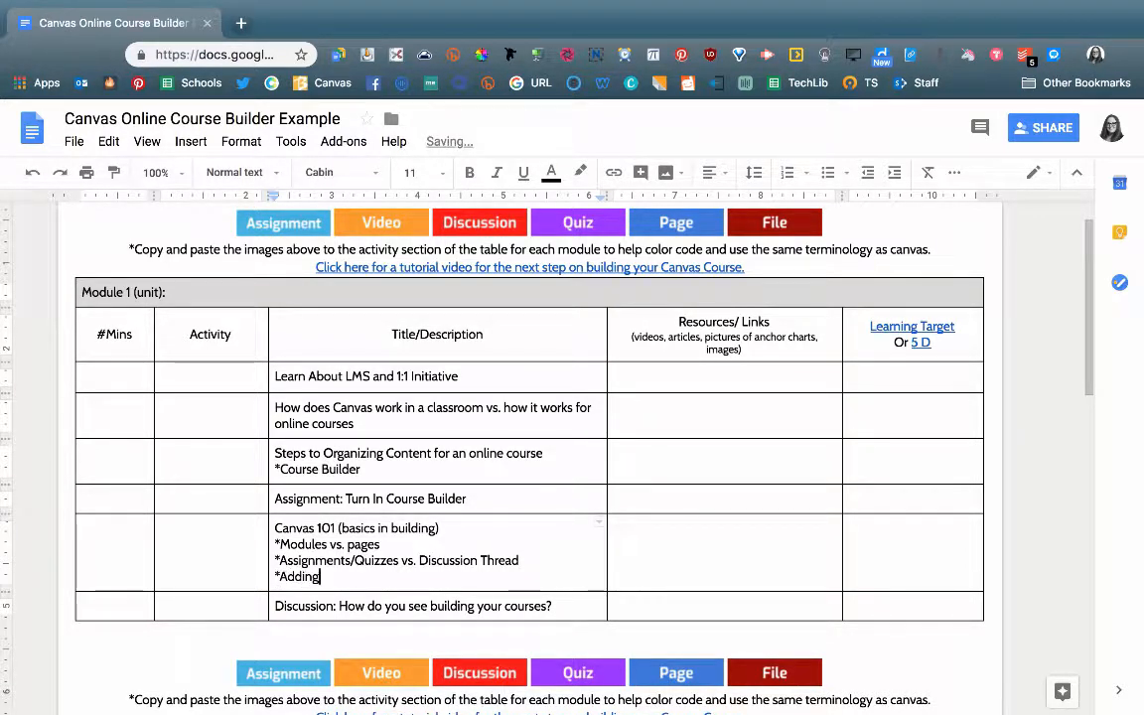
type(" Exit Ticket & PDU")
key("Return")
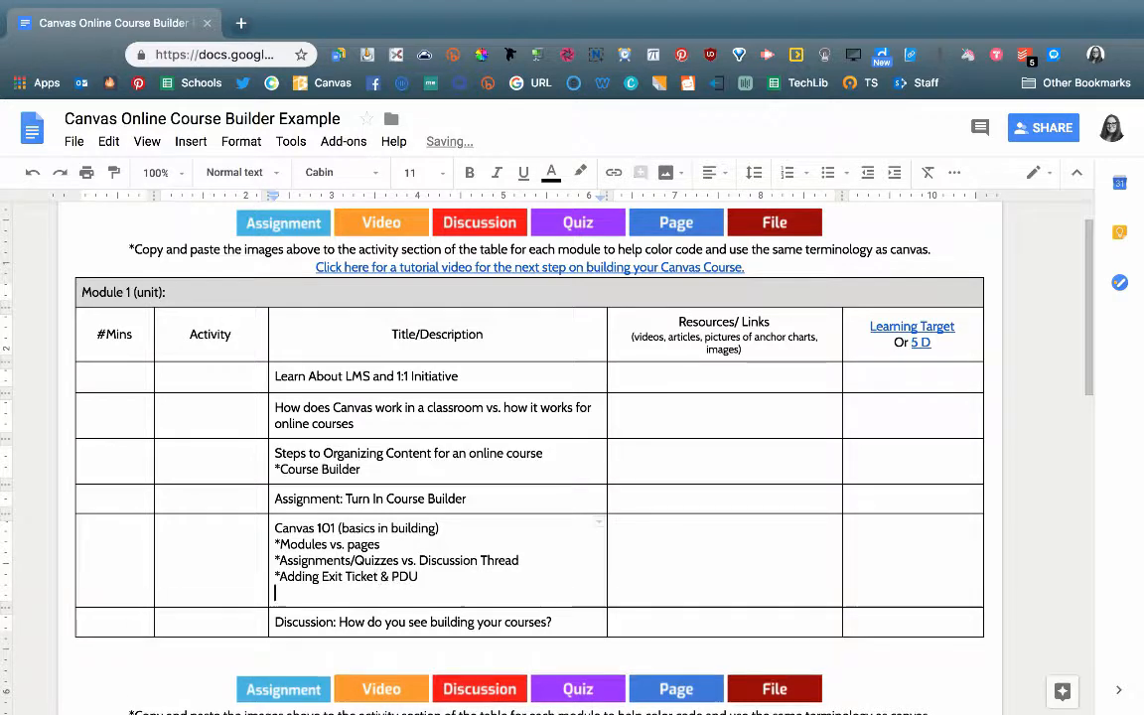
key("BackSpace")
type("'s")
Step: Add a final line "*Adding images, gifs, youtube, and slide decks" to the Canvas 101 cell
key("Return")
type("*Adding images, gifs, and slide decks")
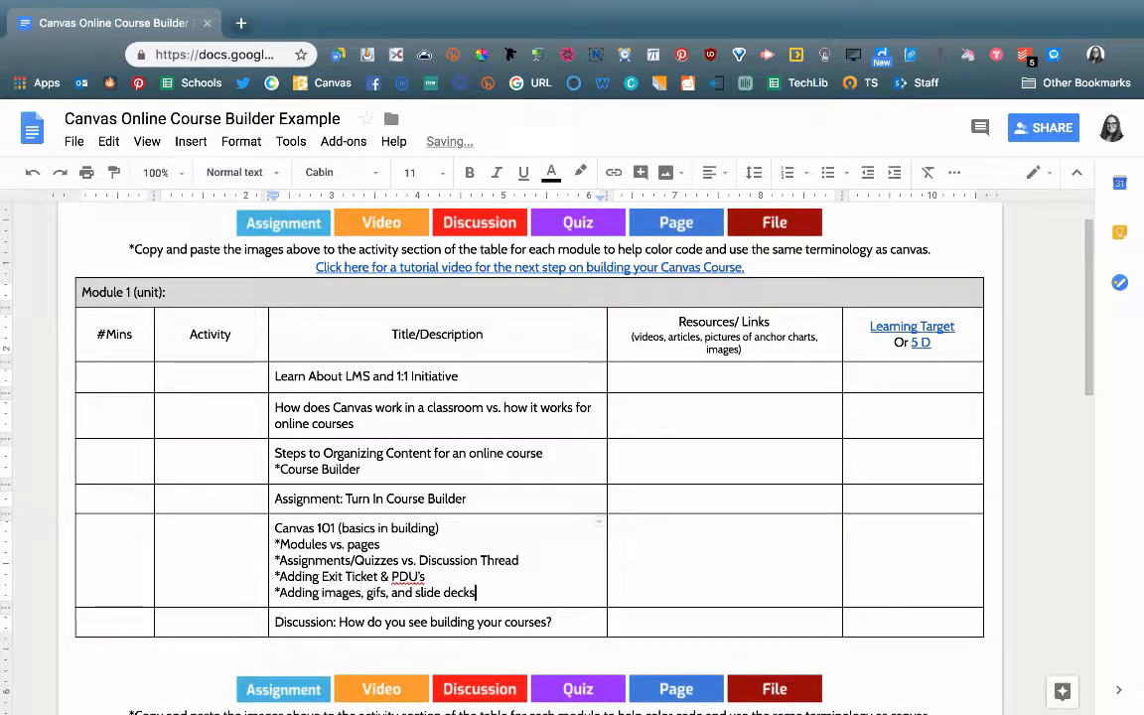
left_click(391, 595)
type("youtu")
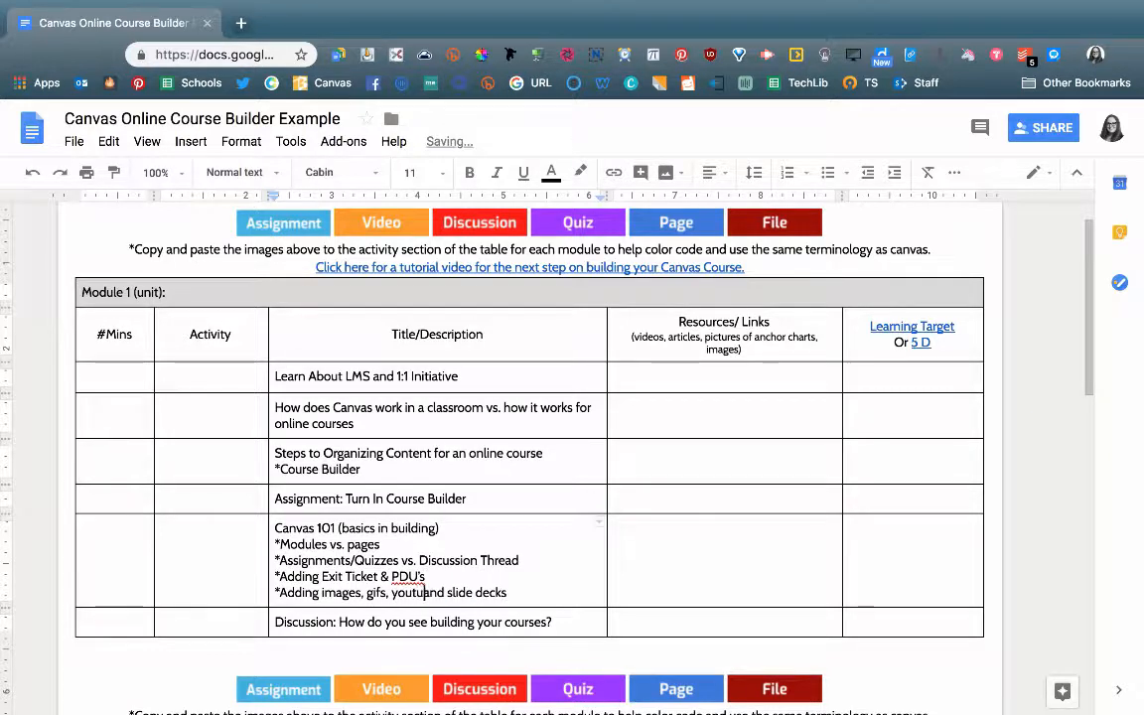
type("be,")
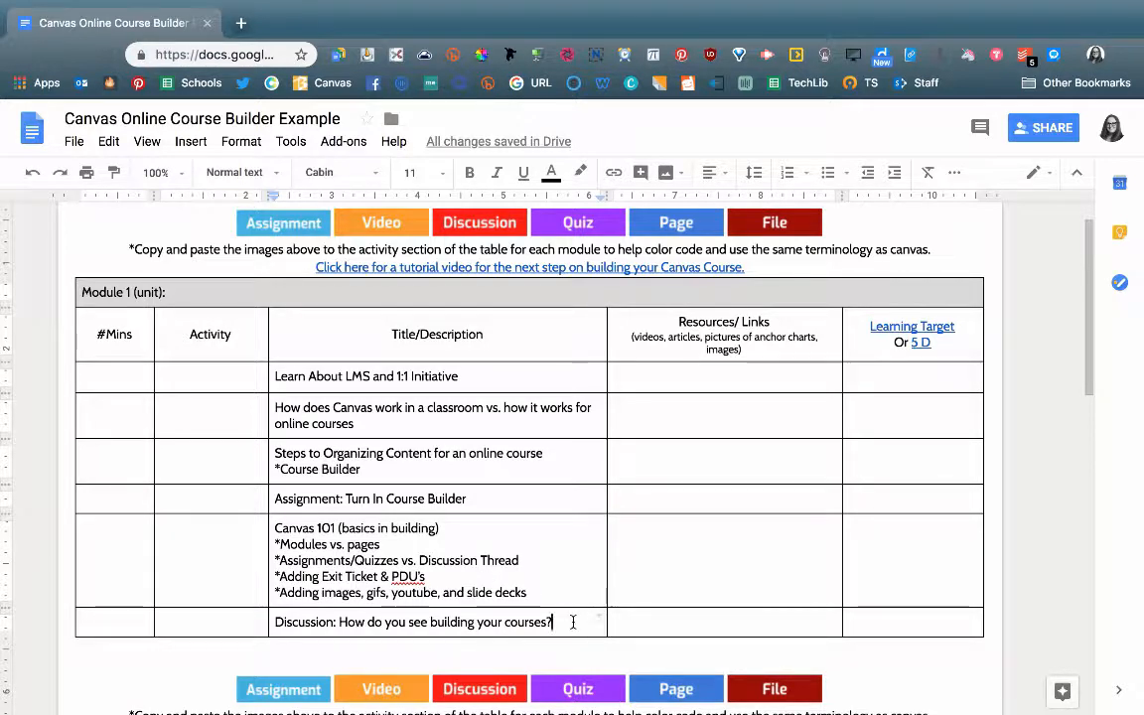
Step: Append a row to the Module 1 table, titled "Additional Support: Who to Contact", and correct the spelling of "Additional"
left_click(884, 615)
key("Tab")
left_click(416, 656)
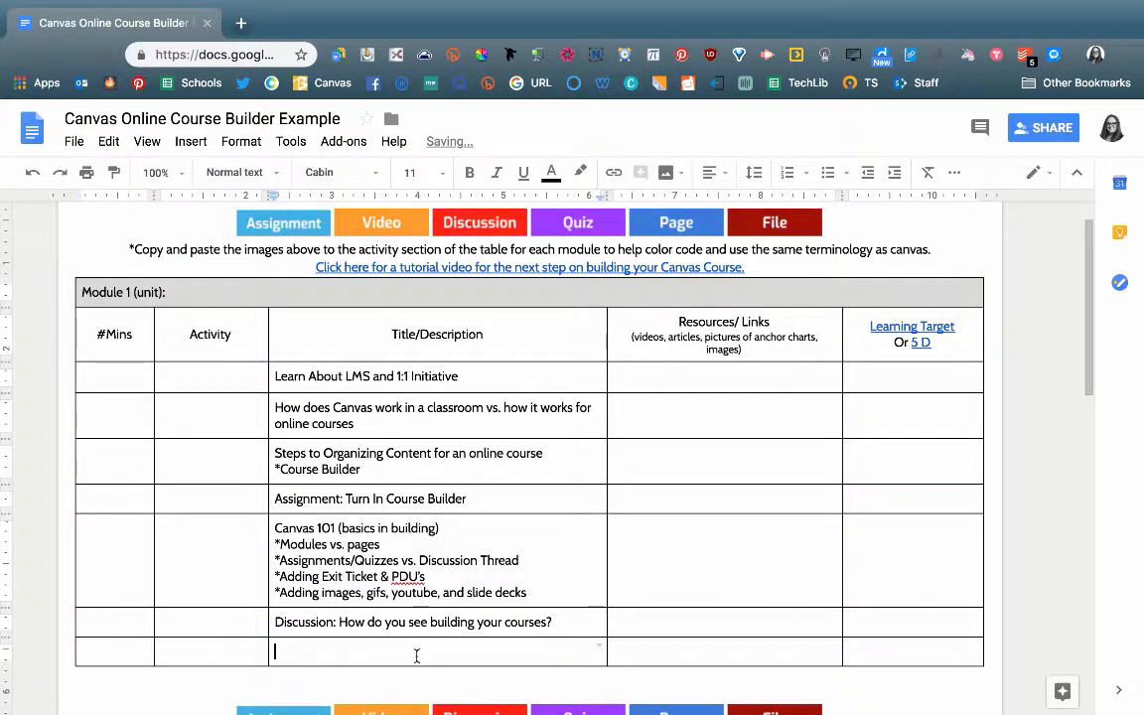
type("Additional Support")
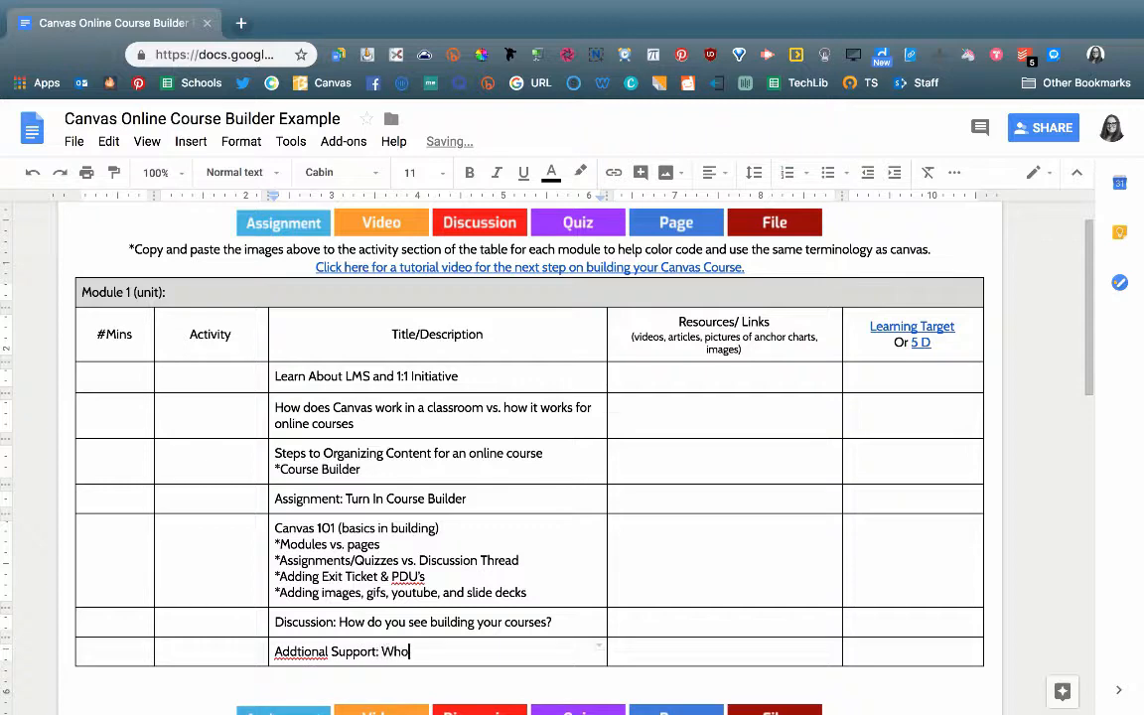
type(": Who to Contact")
right_click(291, 652)
left_click(345, 44)
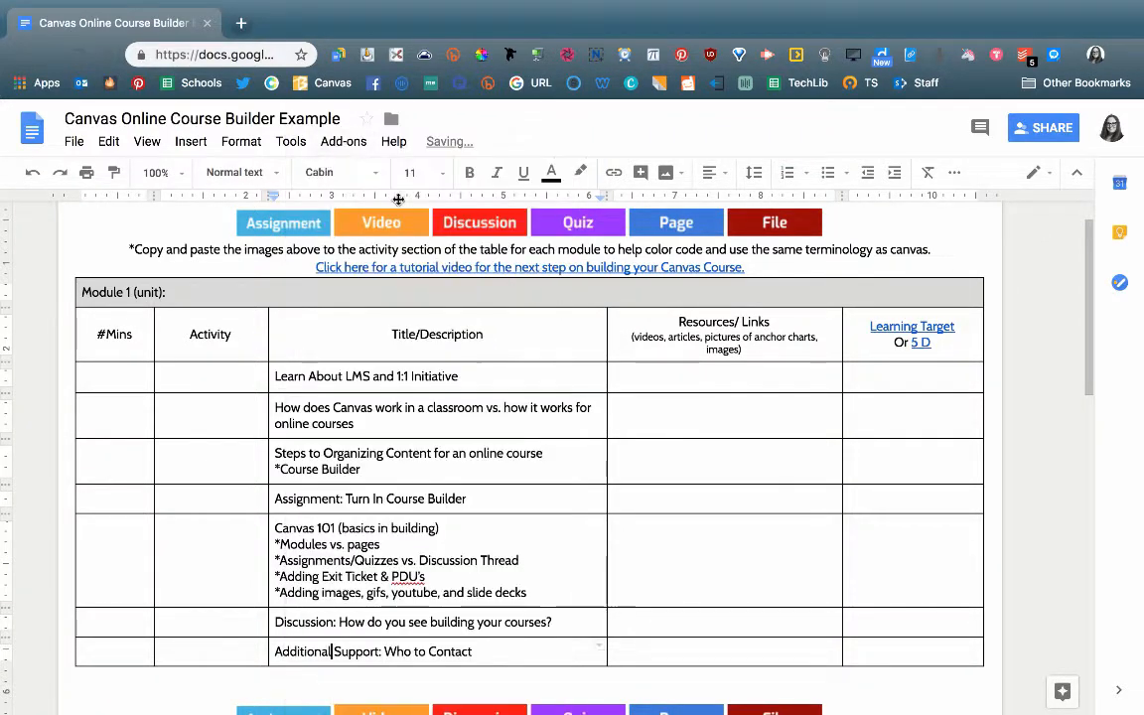
Step: Insert a row above "Learn About LMS and 1:1 Initiative" and title it "Q&A Page"
left_click(274, 375)
left_click(190, 141)
left_click(241, 141)
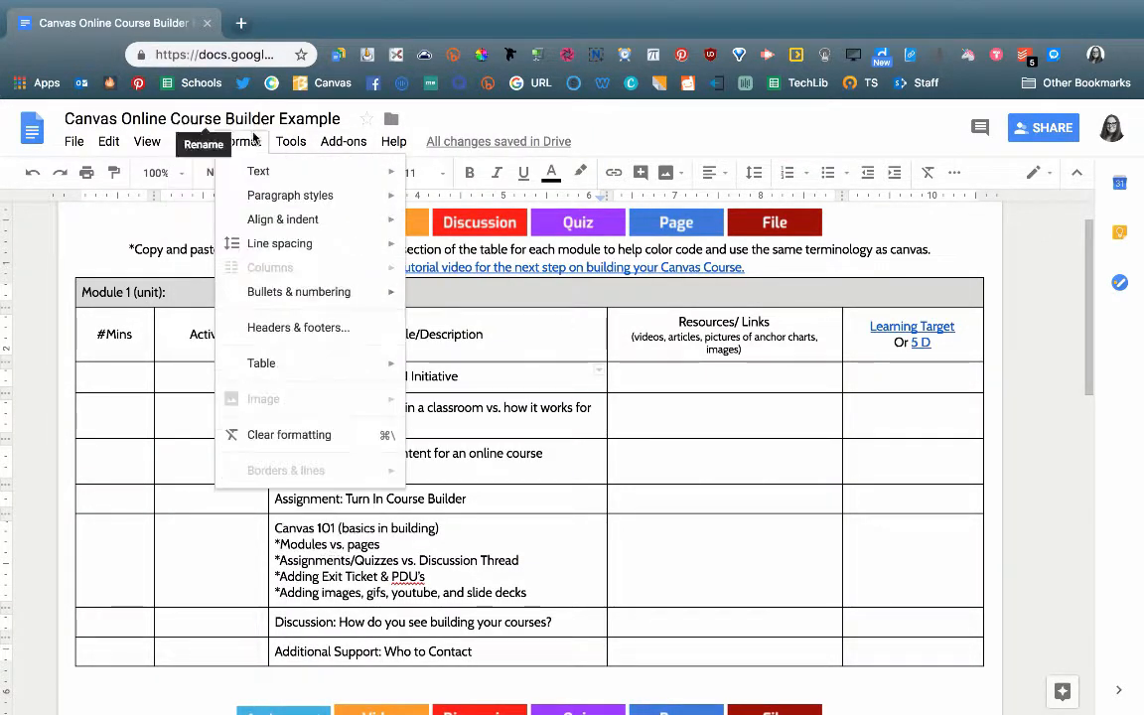
mouse_move(298, 363)
left_click(480, 369)
type("Q")
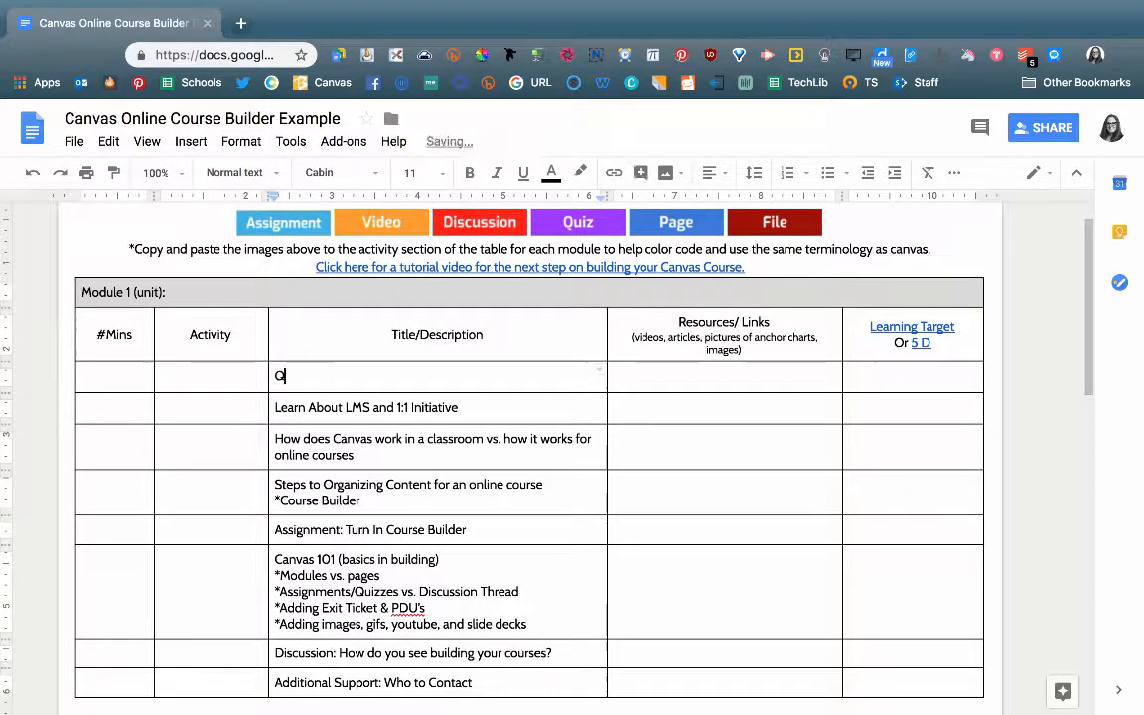
type("&A Page")
Step: Append an empty row to the Module 1 table below "Additional Support: Who to Contact"
scroll(874, 631, "down", 1)
left_click(874, 631)
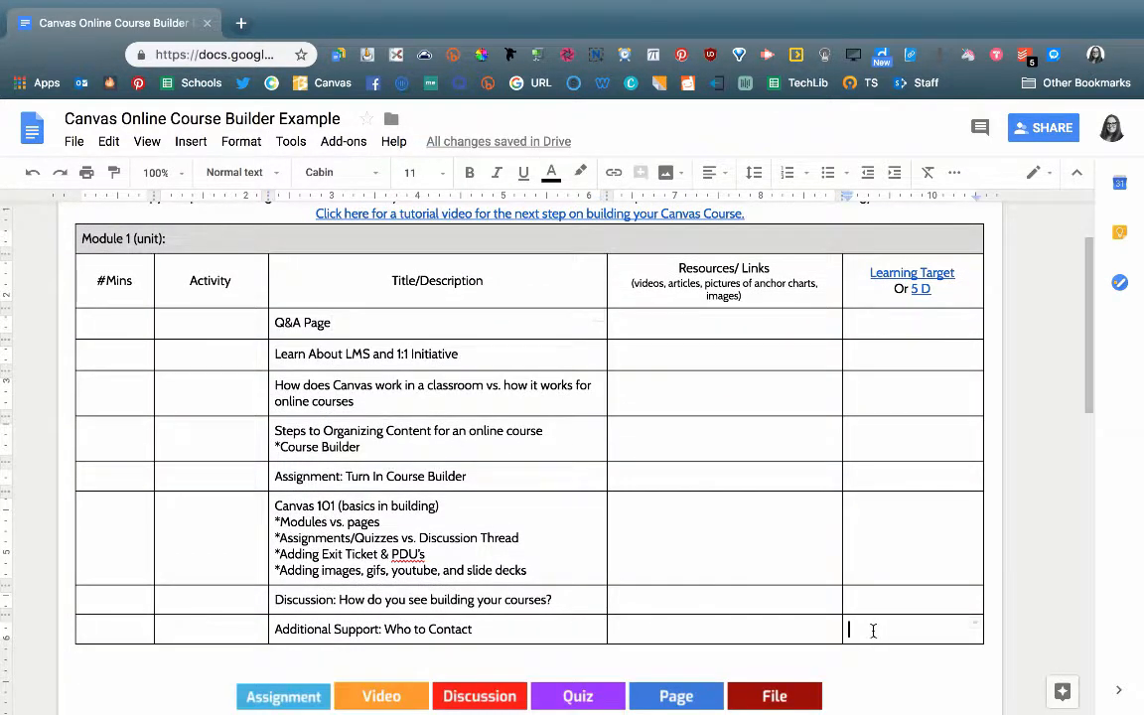
key("Tab")
left_click(295, 663)
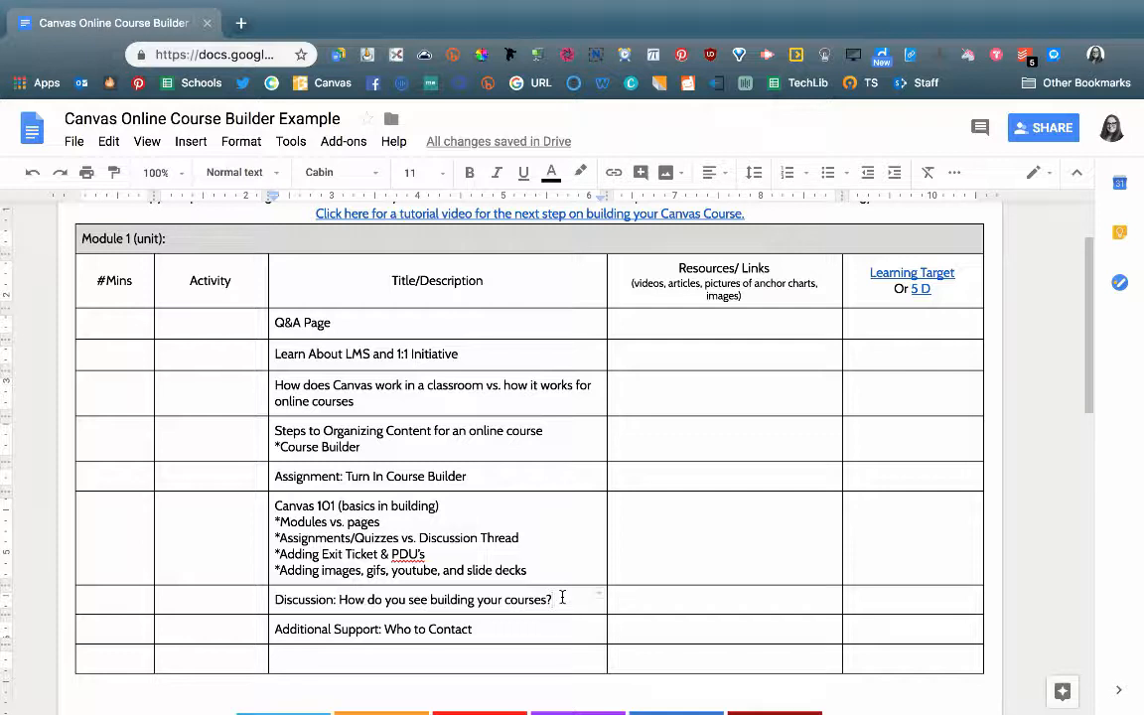
type("Or space to")
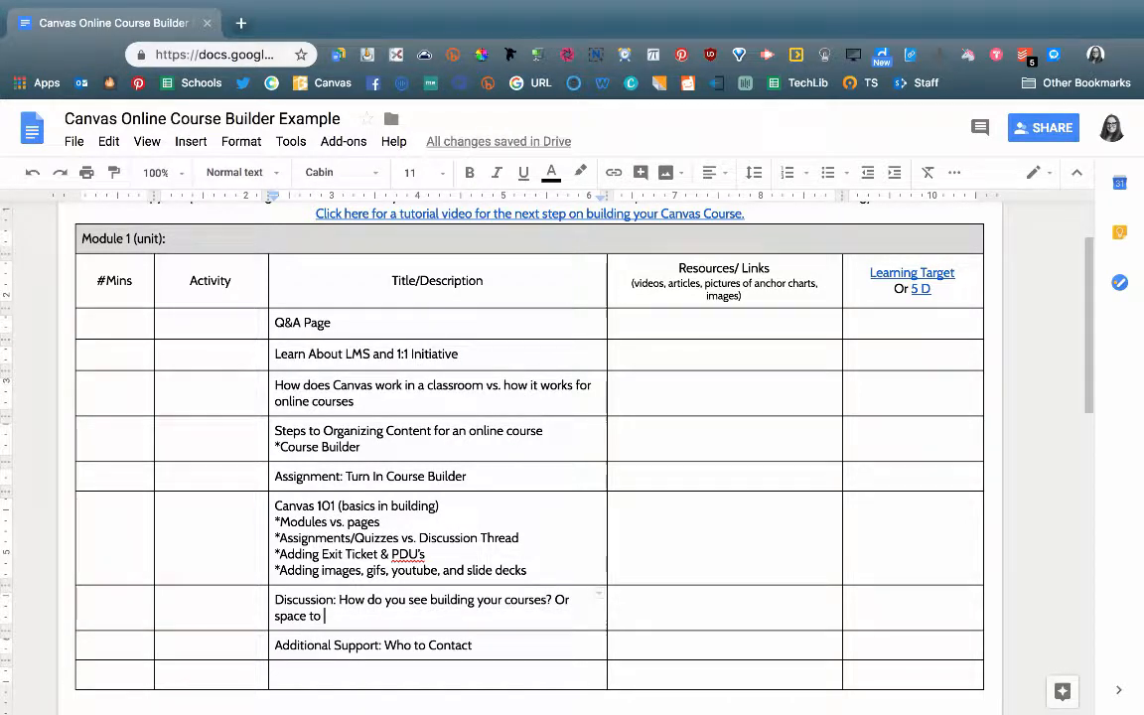
key("BackSpace")
key("BackSpace")
key("BackSpace")
key("BackSpace")
key("BackSpace")
key("BackSpace")
Step: Enter "Discussion: How to give enroll code" in the title cell below Additional Support, keeping one more empty row under it
left_click(871, 624)
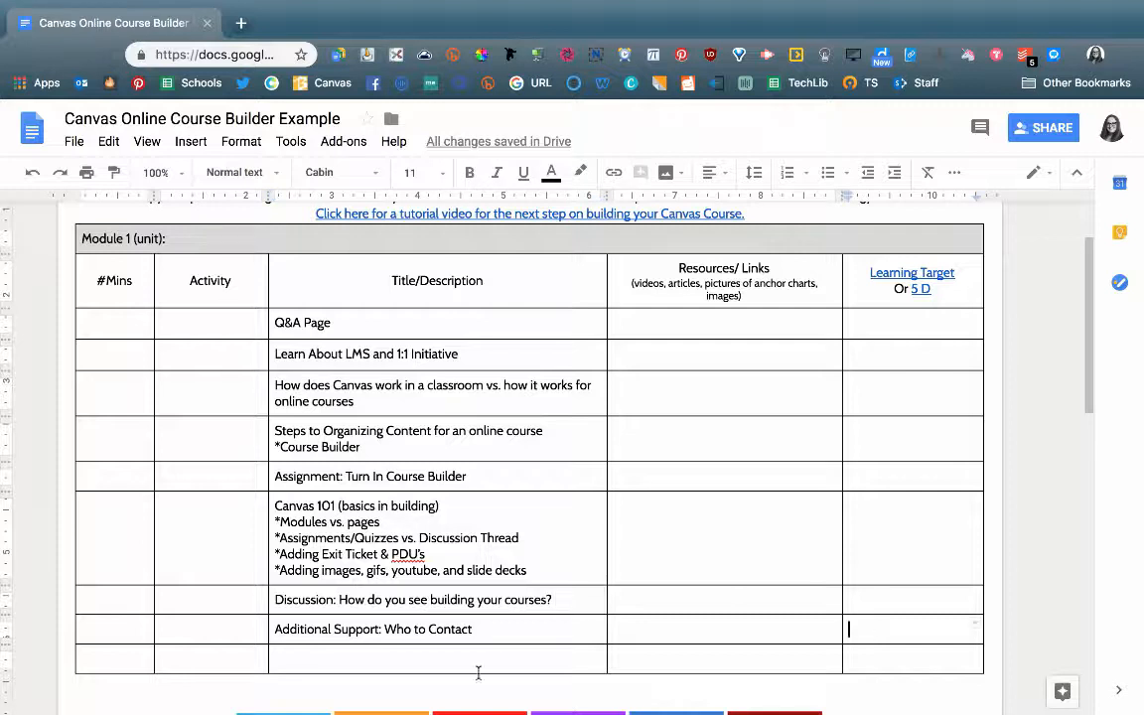
key("Tab")
left_click(545, 653)
type("Discuss")
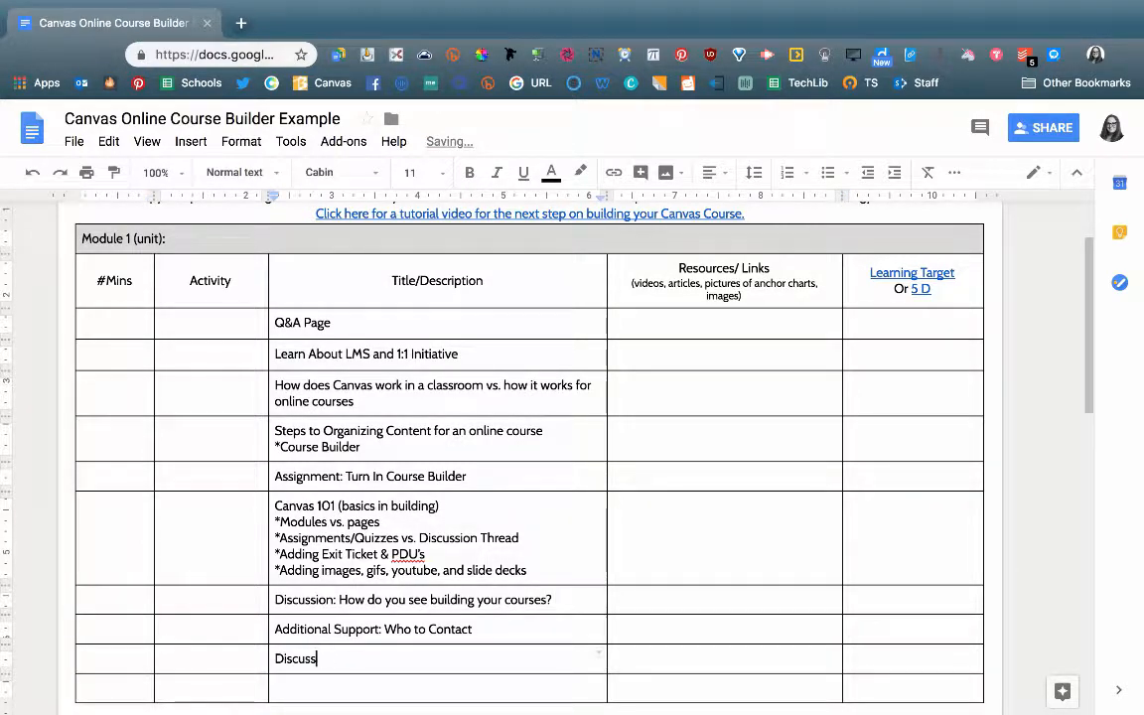
type("ion: How to ")
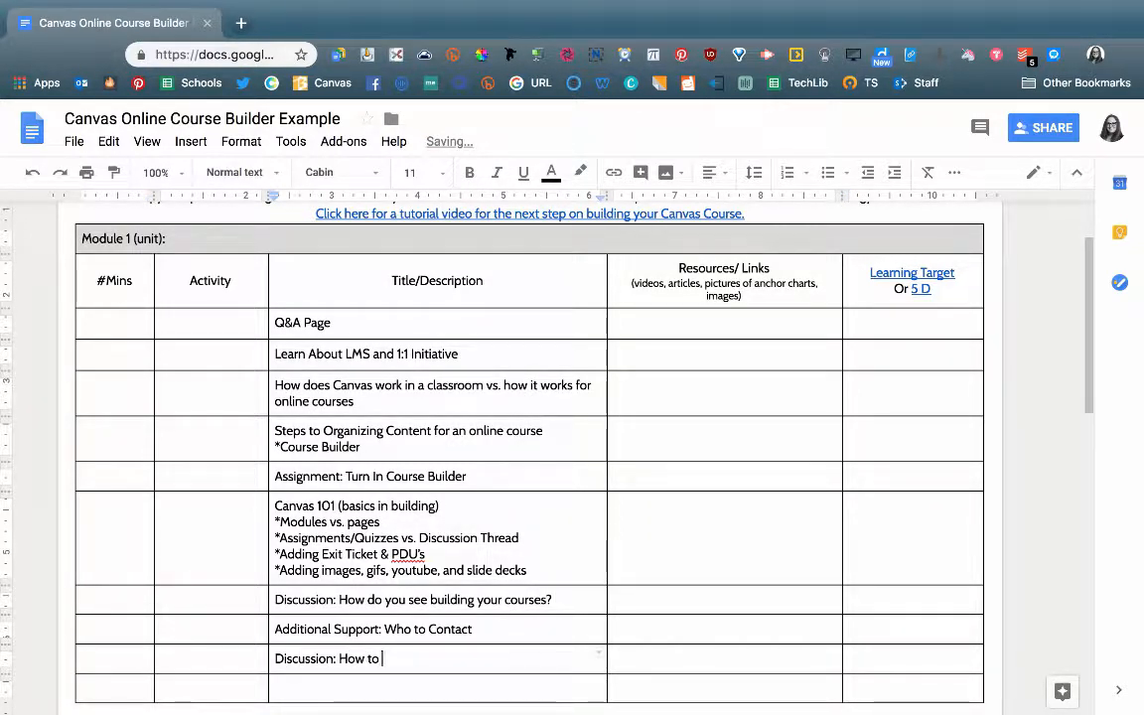
type("give enroll code")
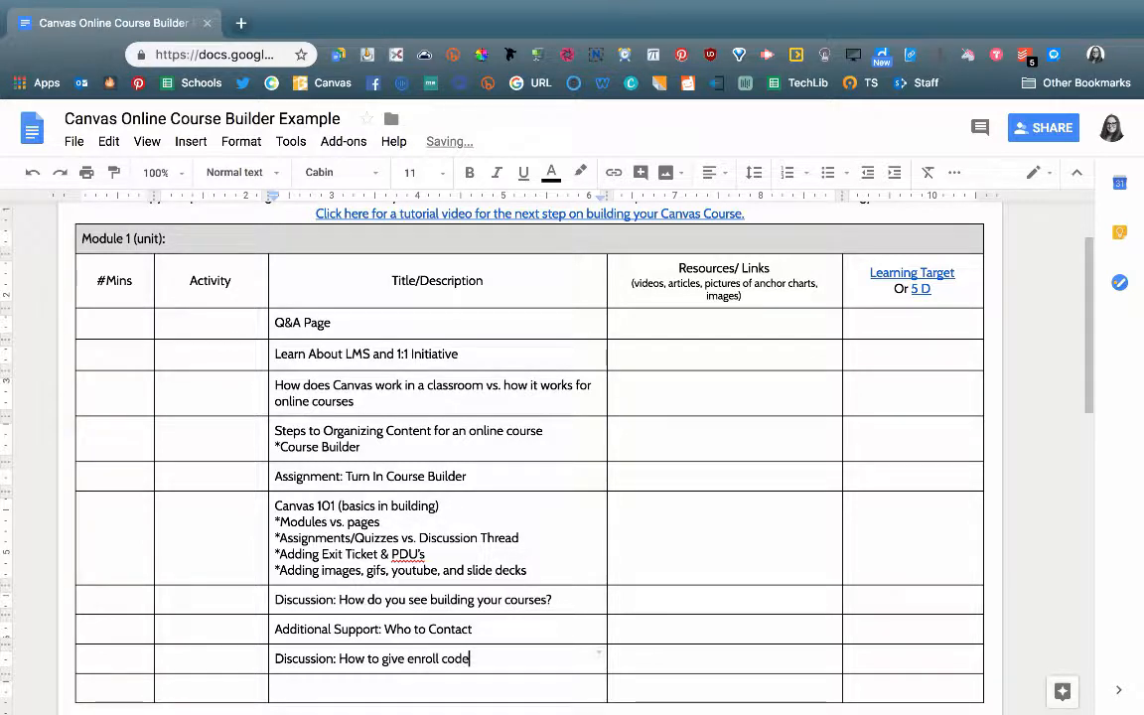
Step: Add the line "*Drop enroll code for others to check out your course" under "Discussion: How to give enroll code"
key("Return")
type("*Drop enroll co")
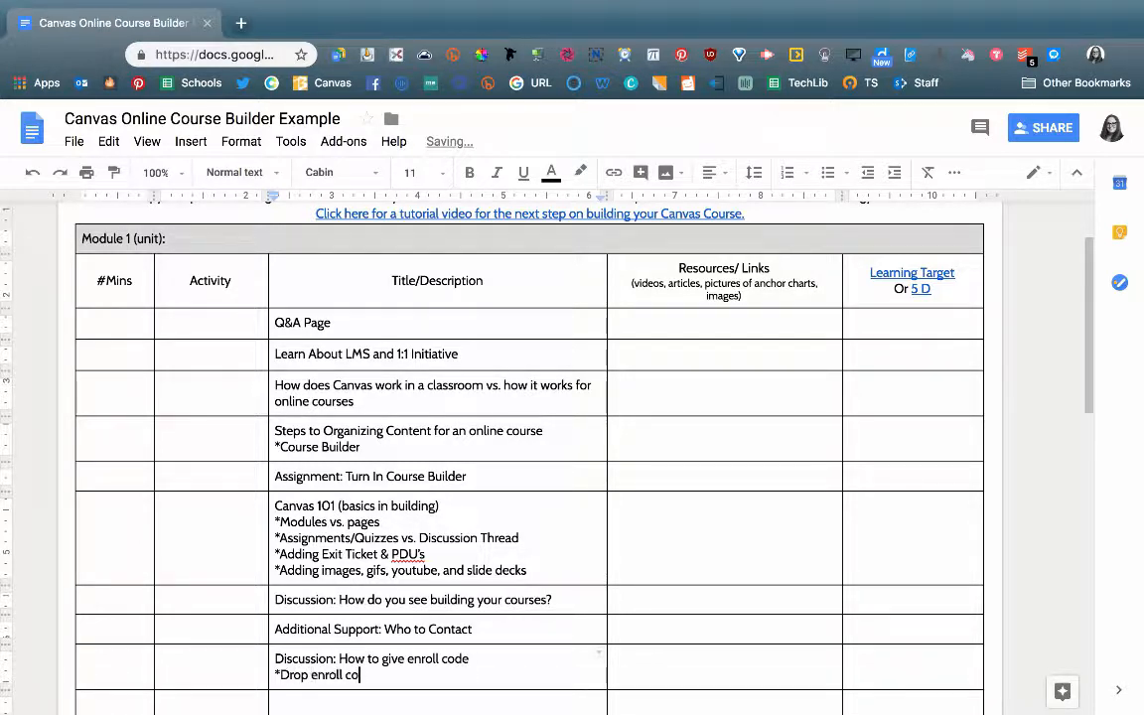
type("de for others to ch")
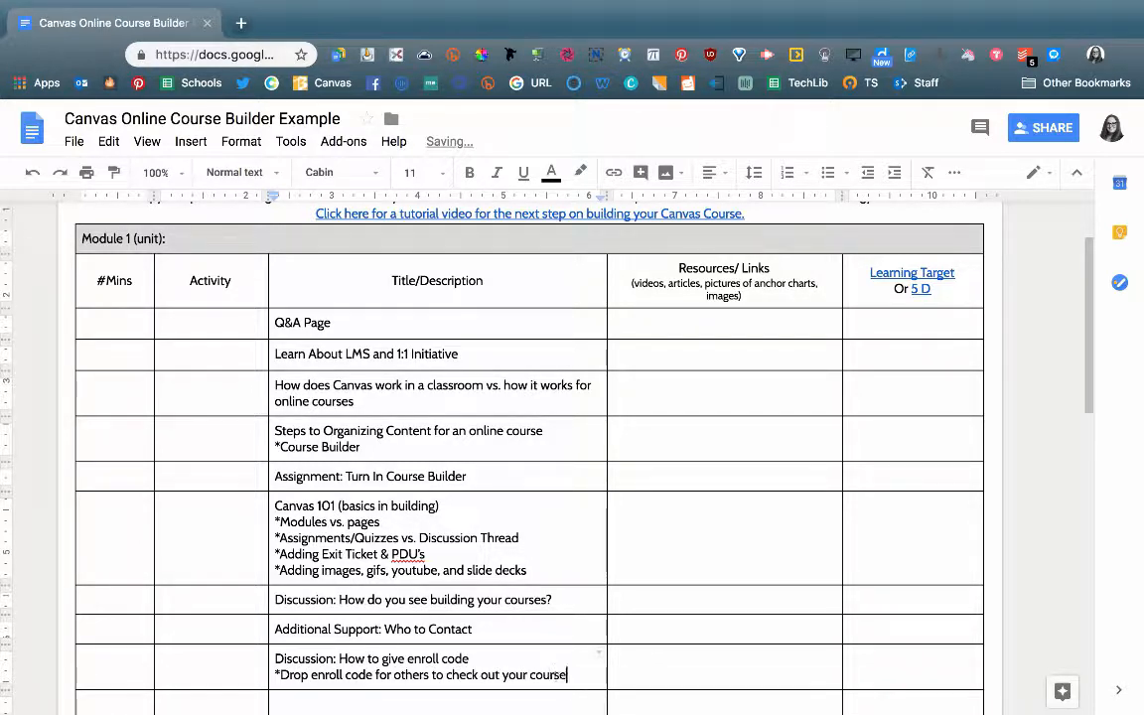
type("eck out your course")
Step: Extend the course-building discussion with "How will you build a community? Are you building a course that you have to grade and interact with or a standalone?"
scroll(373, 556, "down", 3)
left_click(586, 442)
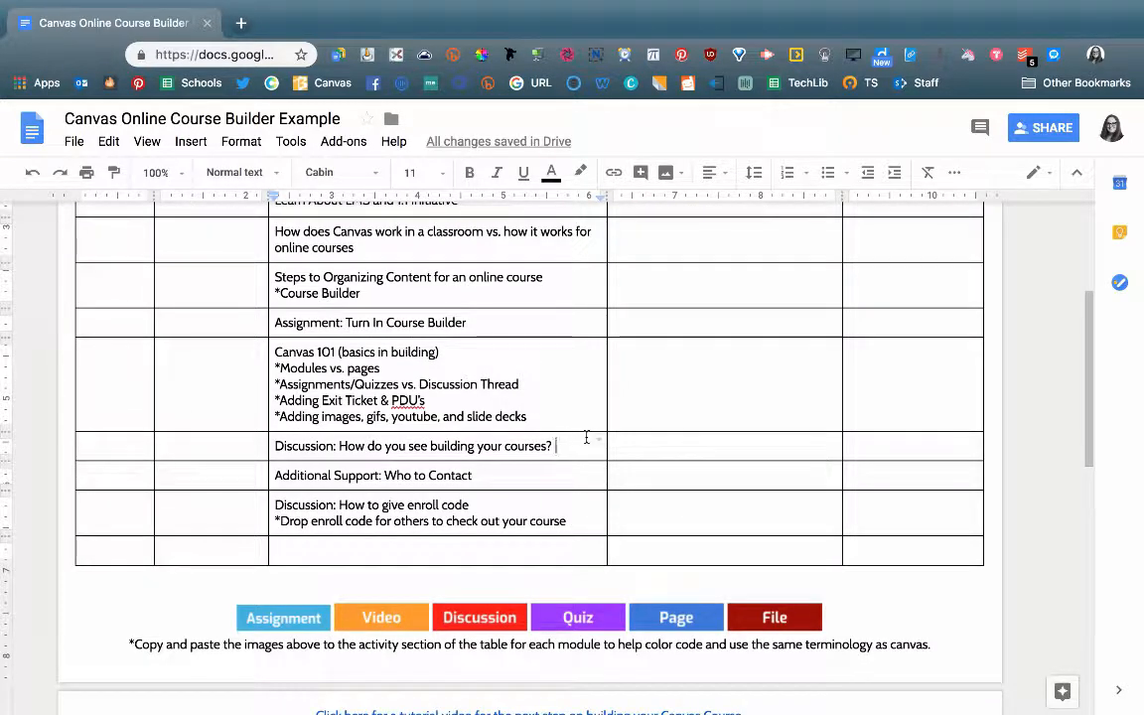
type("How will you build a community? Are y")
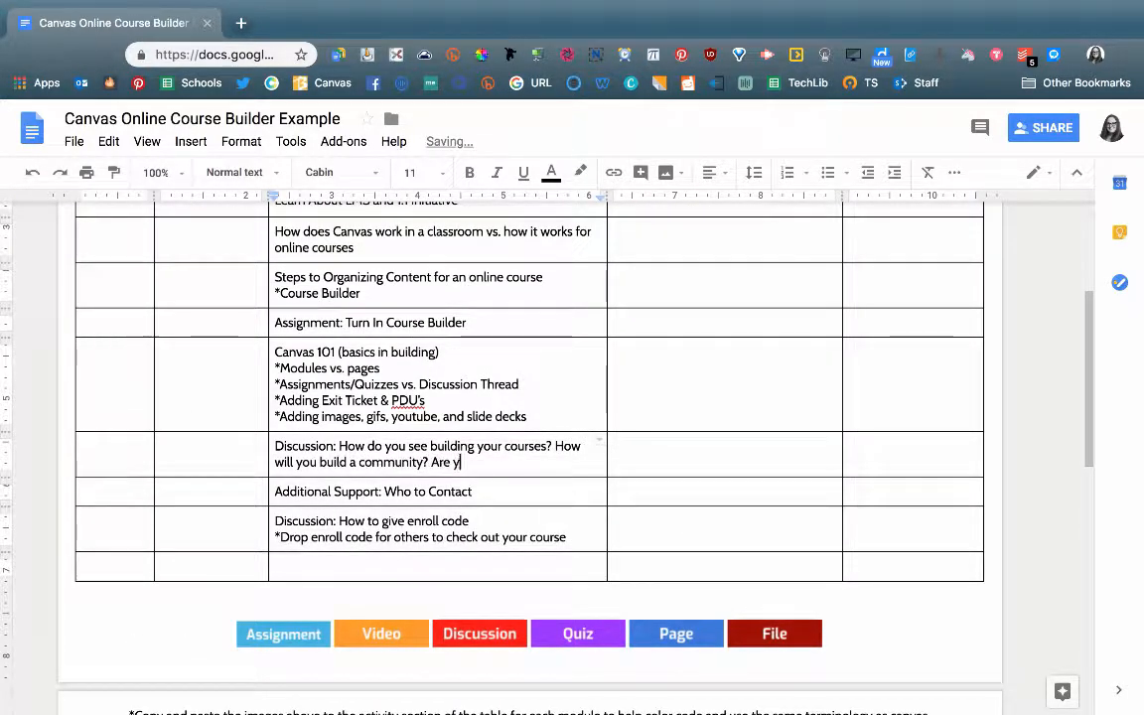
type("ou building a course that you have to grade")
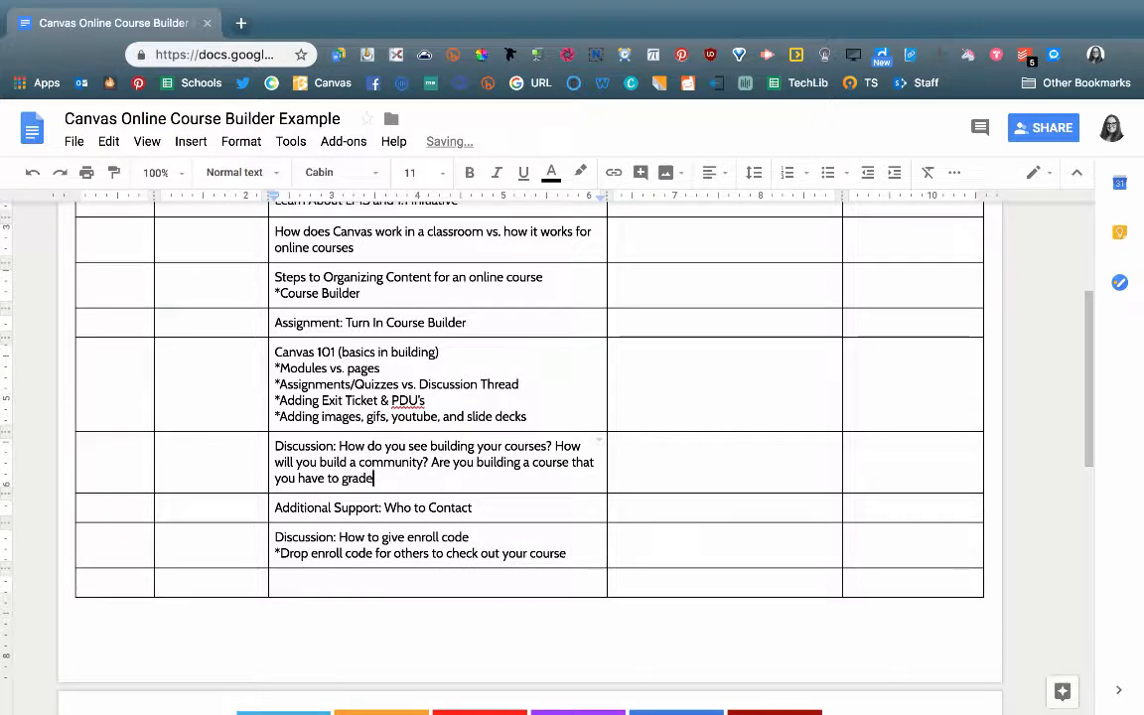
type(" and interact with or a standalone?")
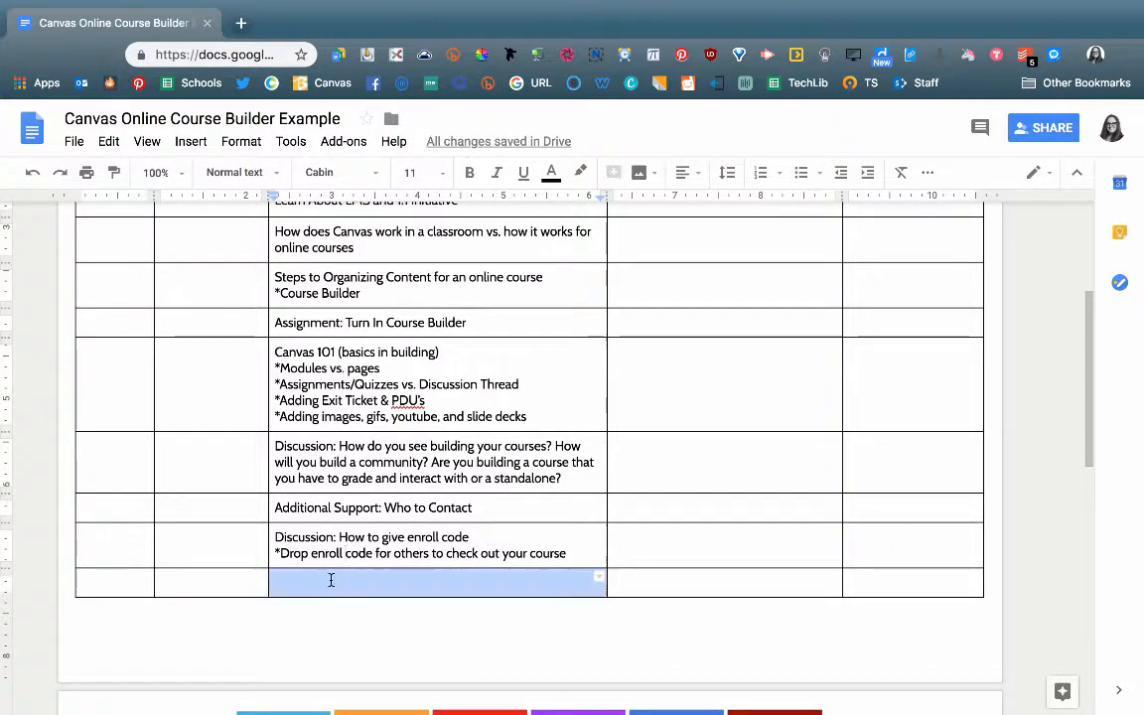
Step: Title the empty last row of the Module 1 table "Exit Ticket & PDU"
left_click(418, 581)
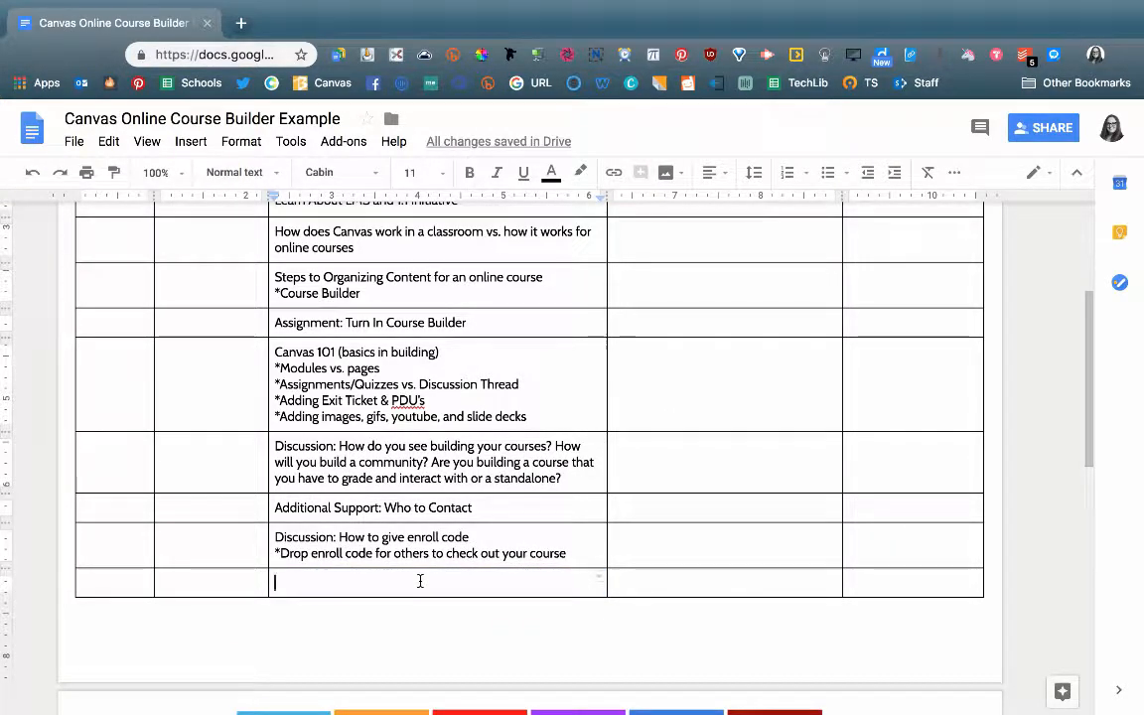
type("Exit Ticket & PDU")
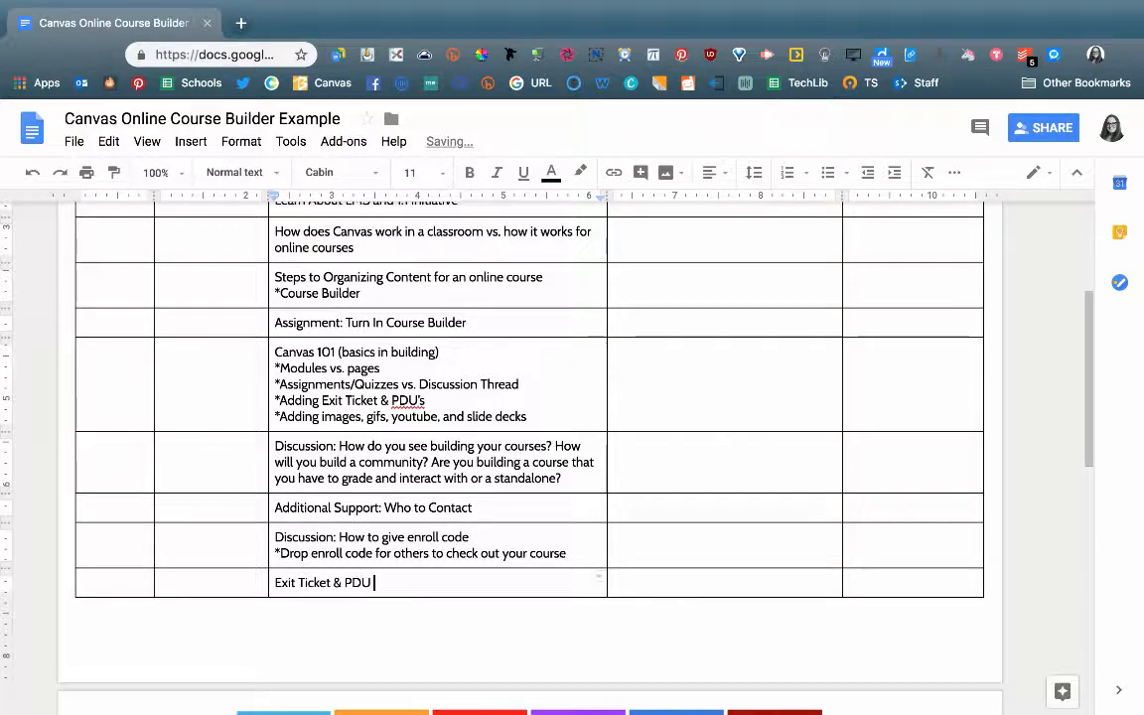
Step: Delete the repeated activity labels and notes below the Module 1 table, and the entire Module 2 table
scroll(461, 494, "down", 4)
left_click_drag(278, 365, 827, 412)
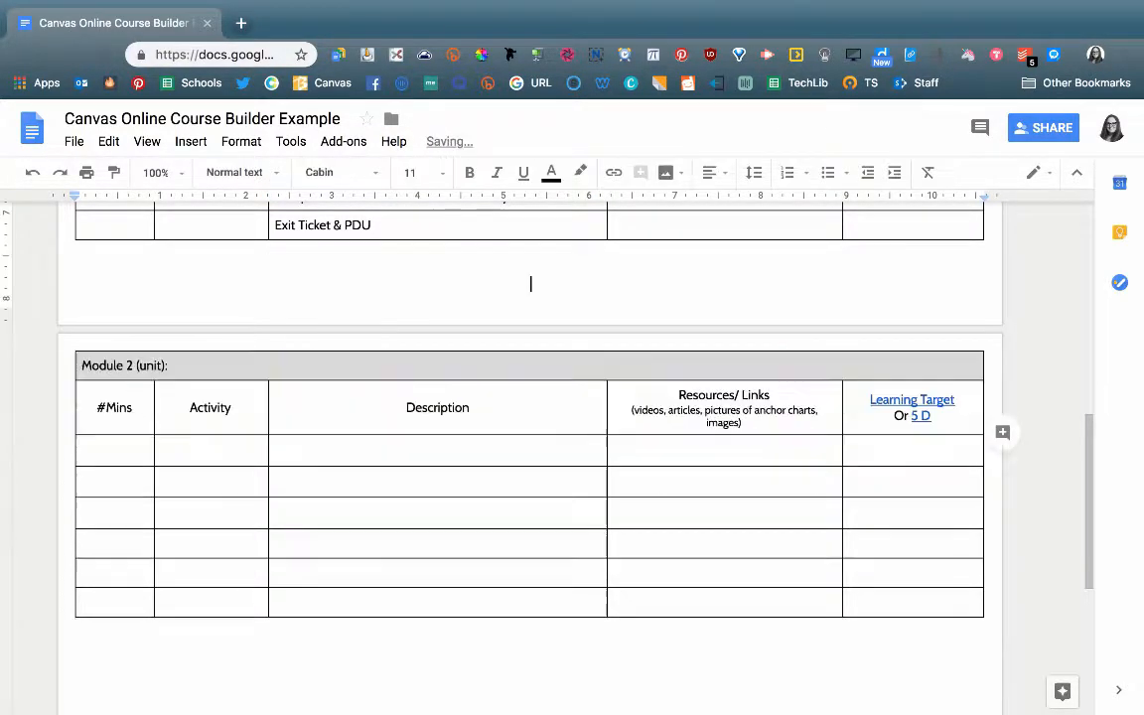
left_click(191, 405)
left_click(241, 141)
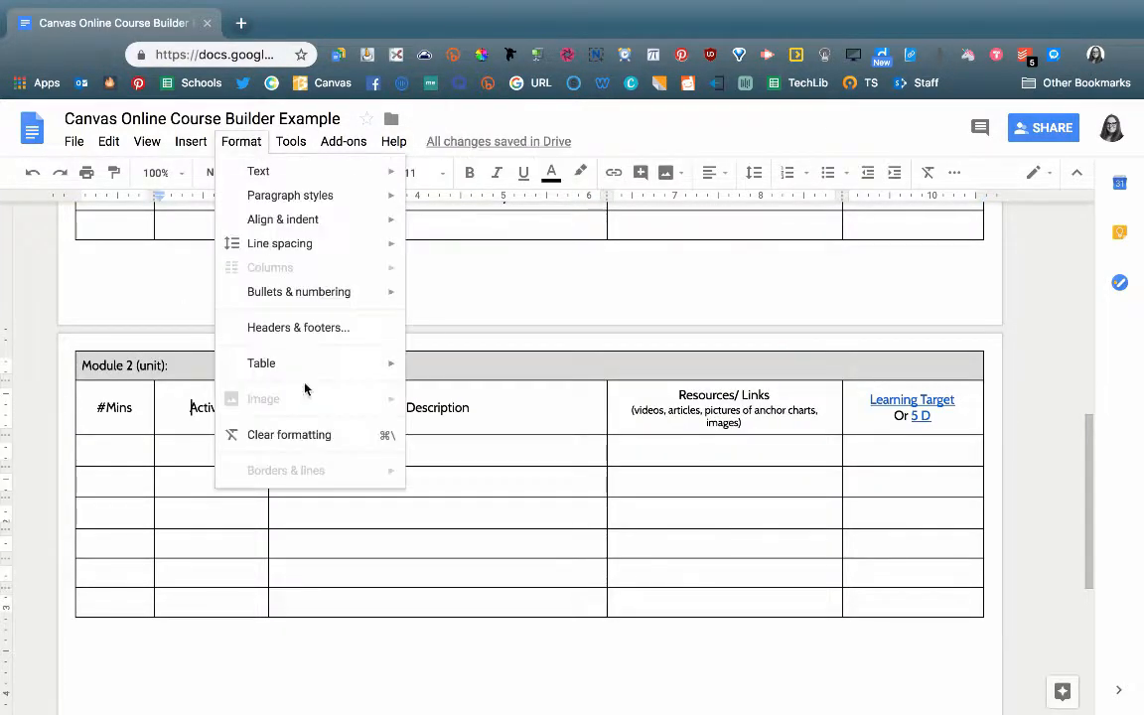
mouse_move(318, 364)
left_click(481, 526)
Step: Remove the leftover blank lines after the Module 1 table
scroll(466, 487, "down", 4)
left_click(447, 510)
key("BackSpace")
key("BackSpace")
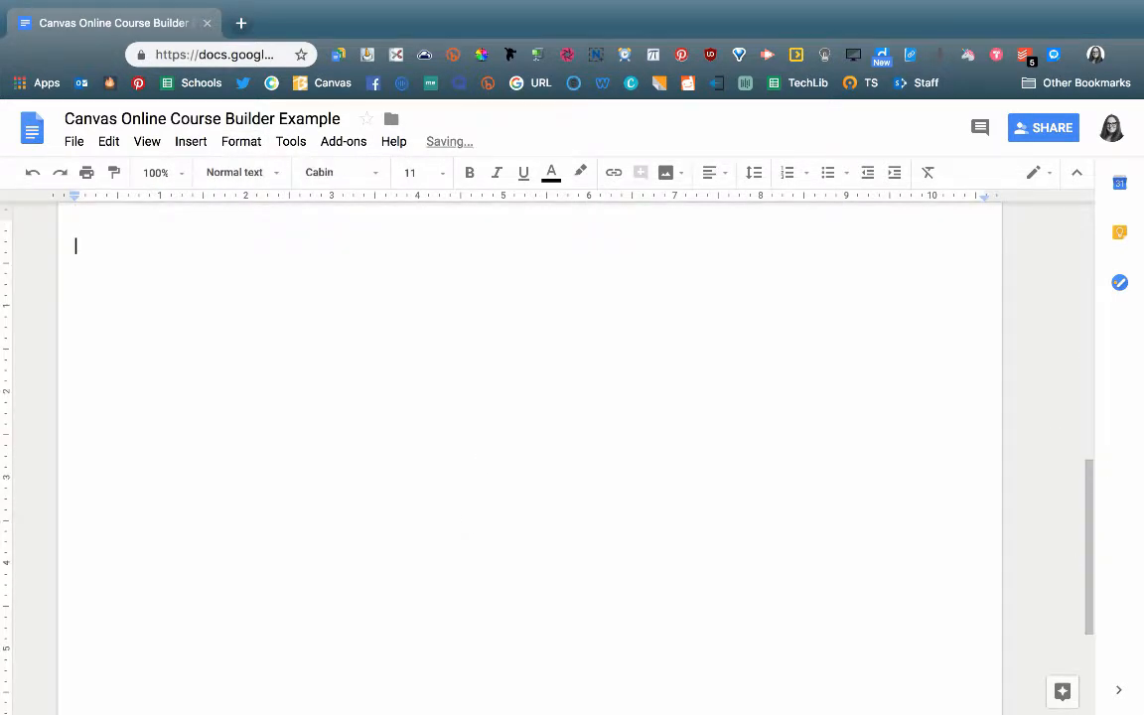
scroll(496, 533, "up", 2)
key("BackSpace")
Step: Copy the Discussion label from the page heading into the Activity cell of the Q&A Page row
scroll(502, 477, "up", 8)
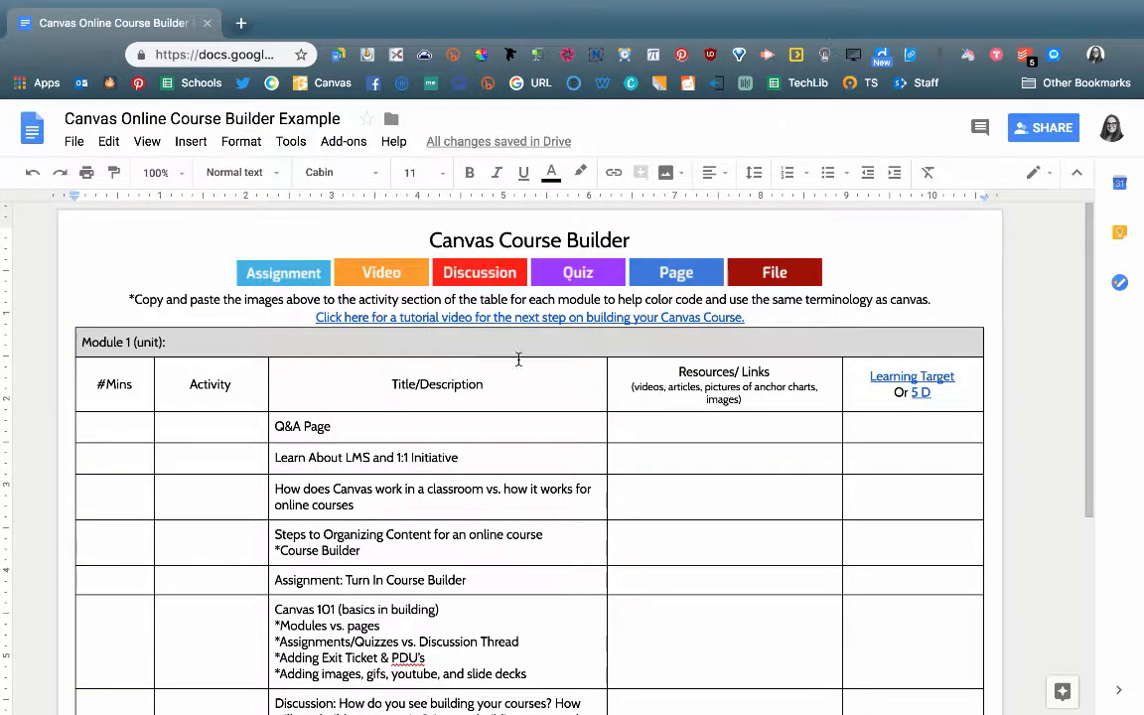
left_click(479, 266)
key("ctrl+c")
left_click(232, 427)
key("ctrl+v")
Step: Paste the Discussion label into the Activity cells of the course-building discussion and the "How to give enroll code" discussion
scroll(478, 432, "down", 2)
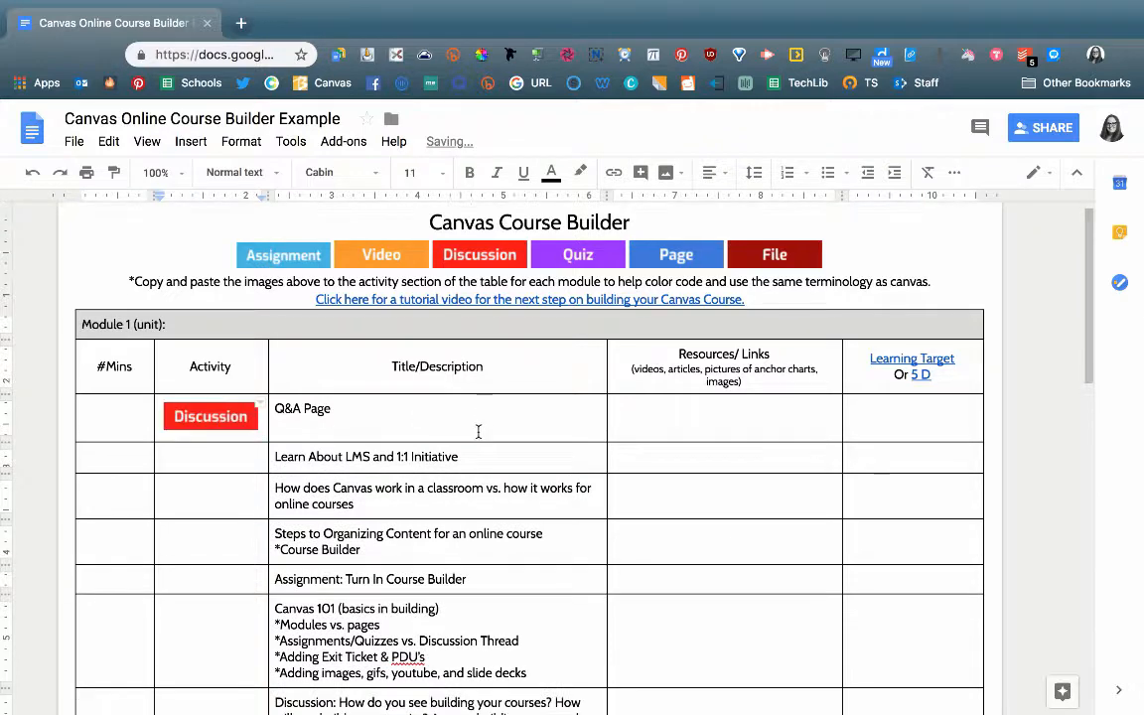
scroll(298, 432, "down", 1)
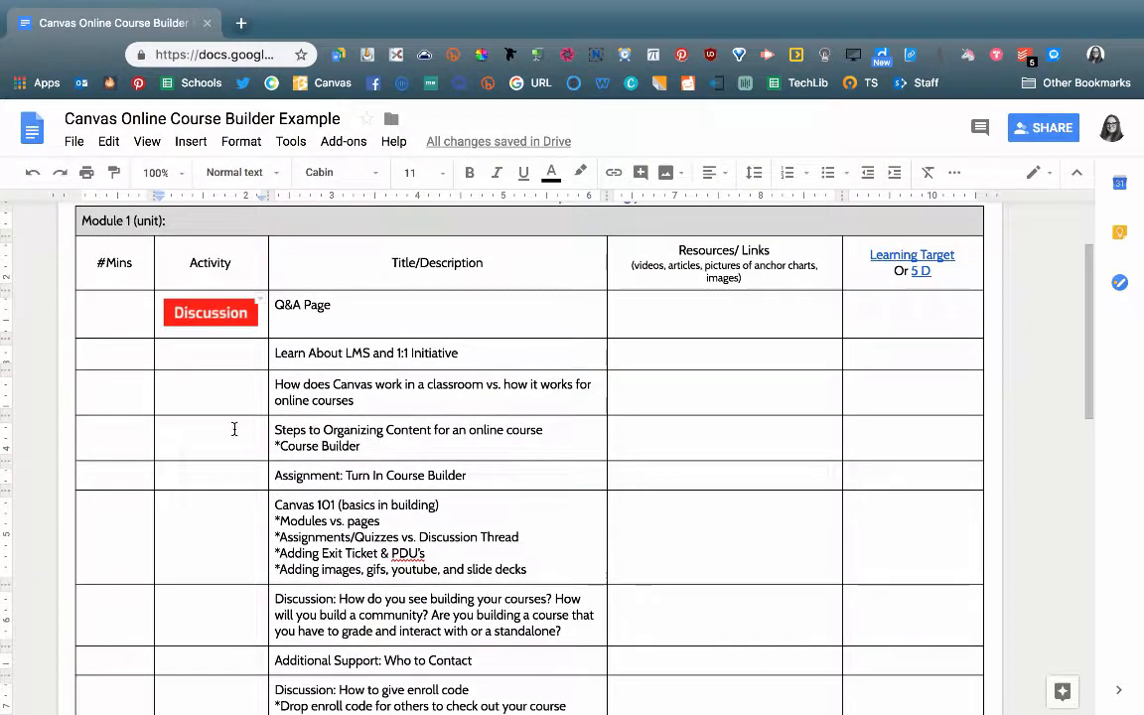
scroll(221, 478, "down", 1)
scroll(215, 501, "down", 1)
left_click(216, 581)
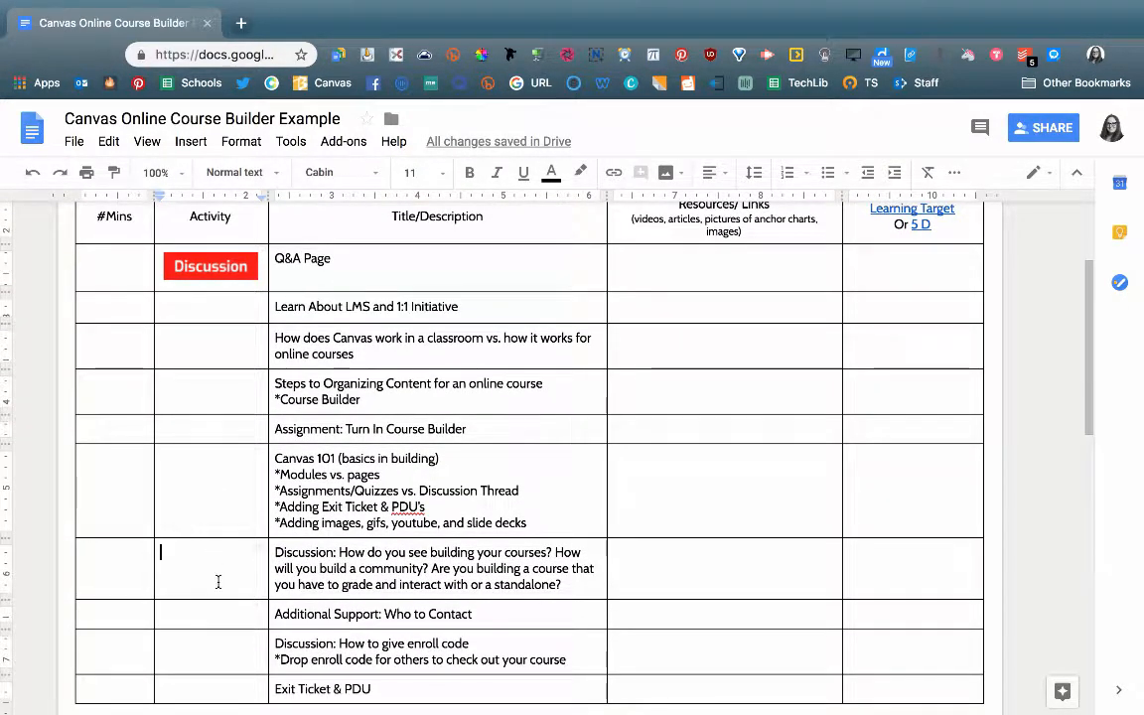
key("ctrl+v")
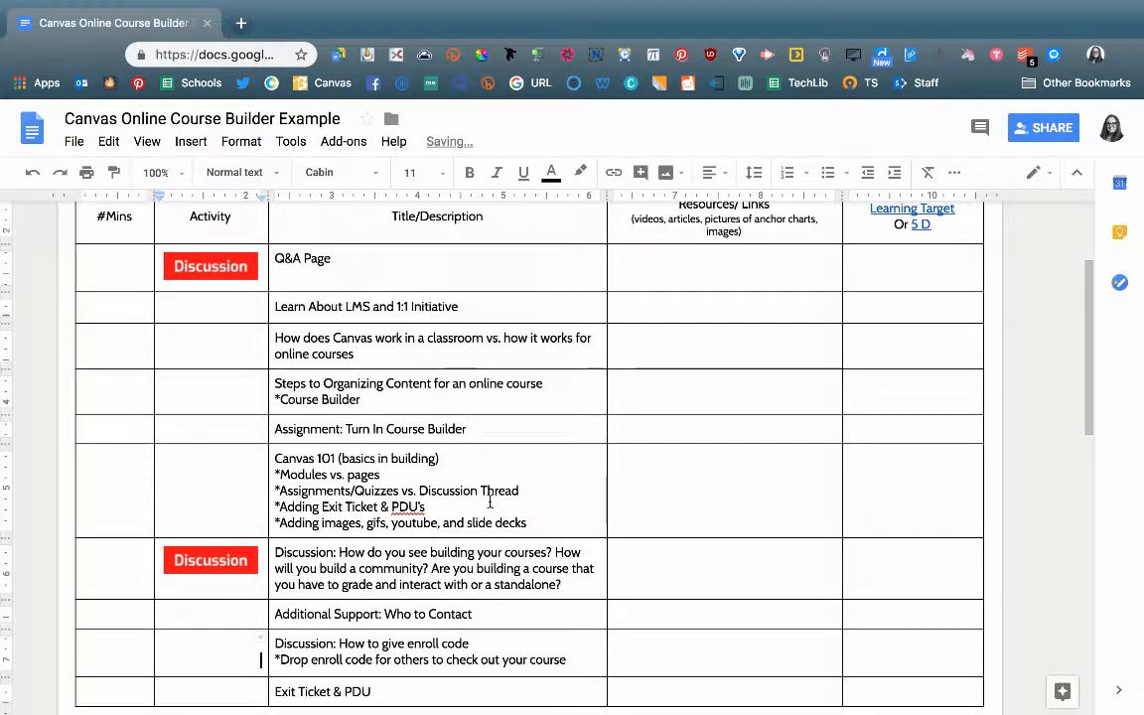
Step: Copy the Assignment label into the Activity cell of the "Assignment: Turn In Course Builder" row
scroll(491, 500, "up", 5)
left_click(290, 281)
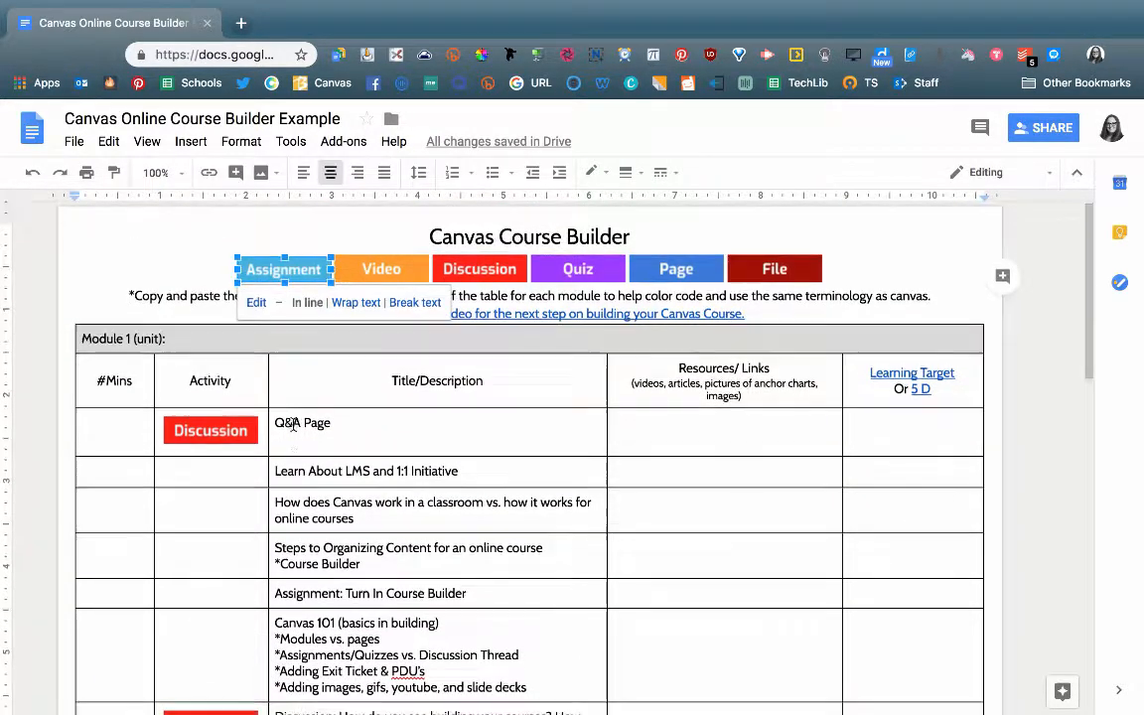
scroll(230, 544, "down", 5)
left_click(204, 424)
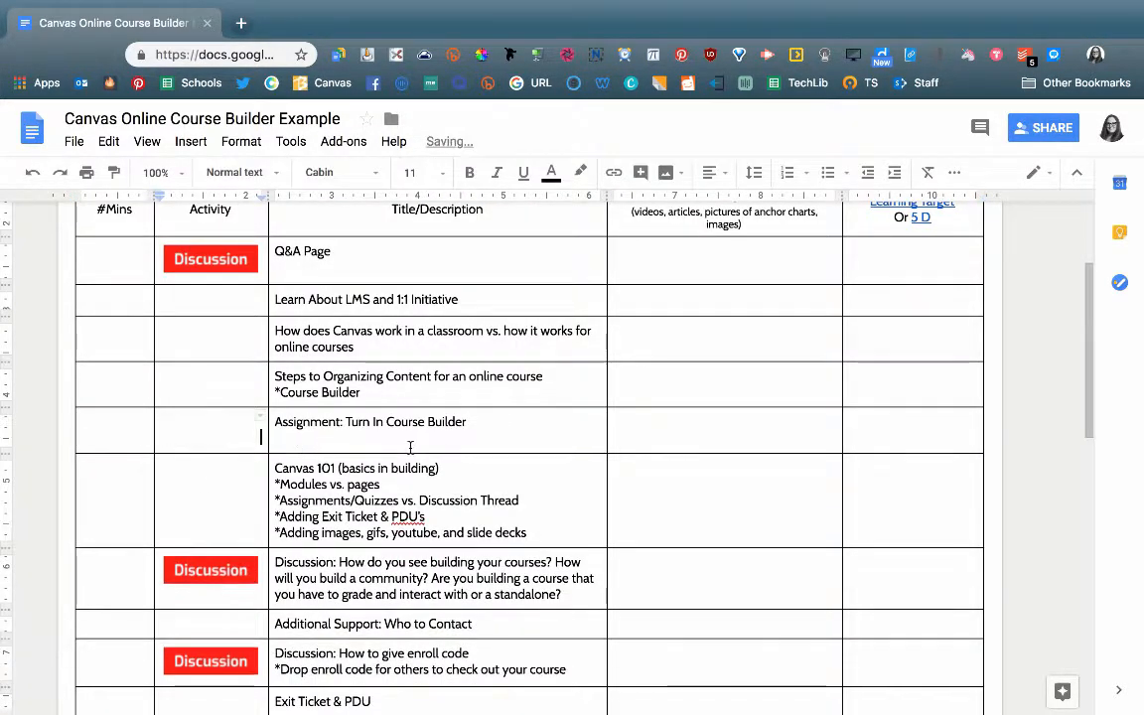
key("ctrl+v")
Step: Copy the Video label into the Activity cells of the "How does Canvas work", "Steps to Organizing Content" and "Canvas 101" rows
scroll(415, 446, "up", 4)
left_click(384, 233)
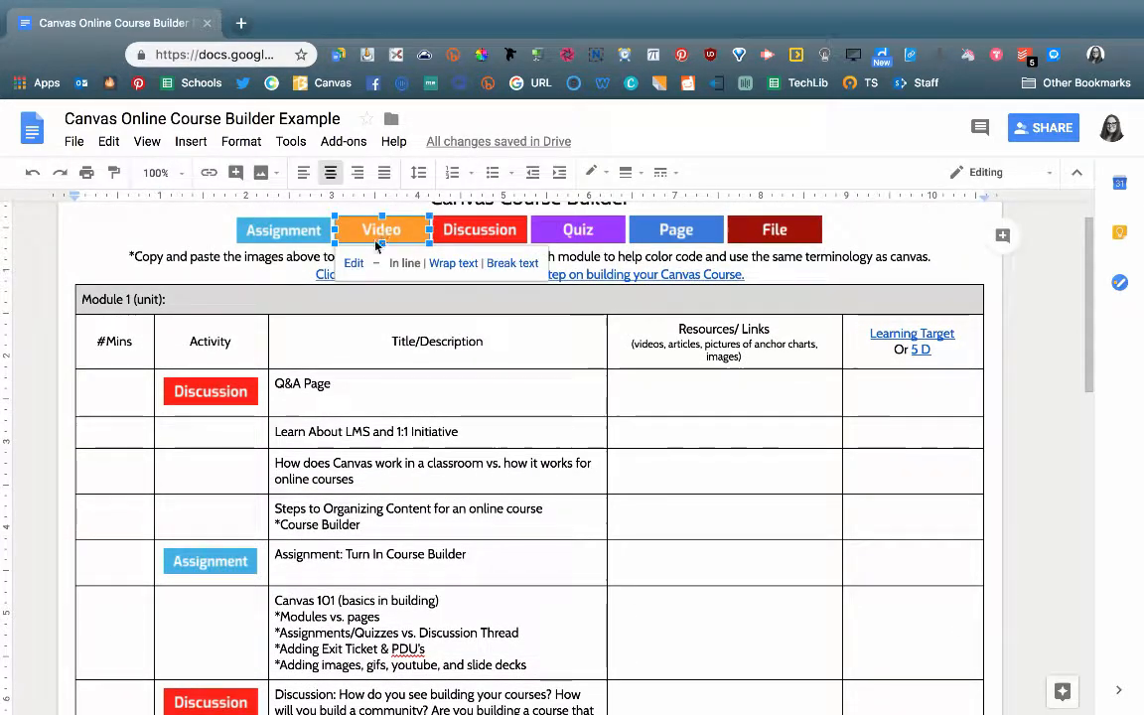
key("ctrl+c")
left_click(202, 482)
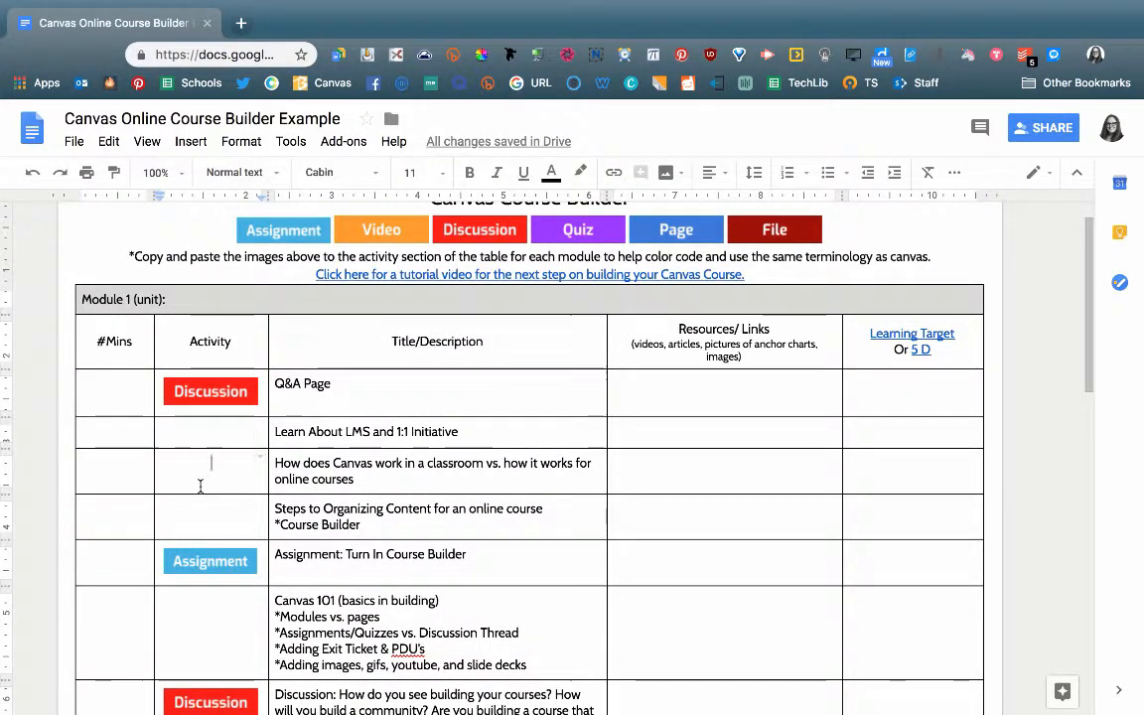
key("ctrl+v")
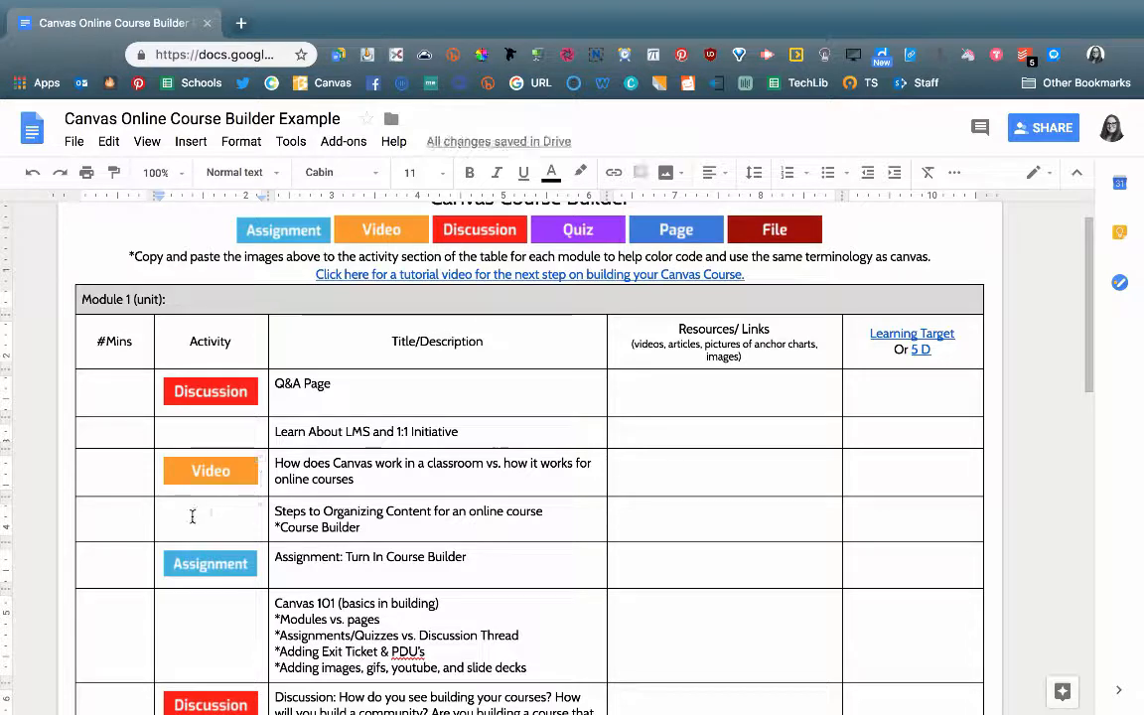
left_click(194, 511)
key("ctrl+v")
scroll(191, 506, "down", 3)
left_click(192, 515)
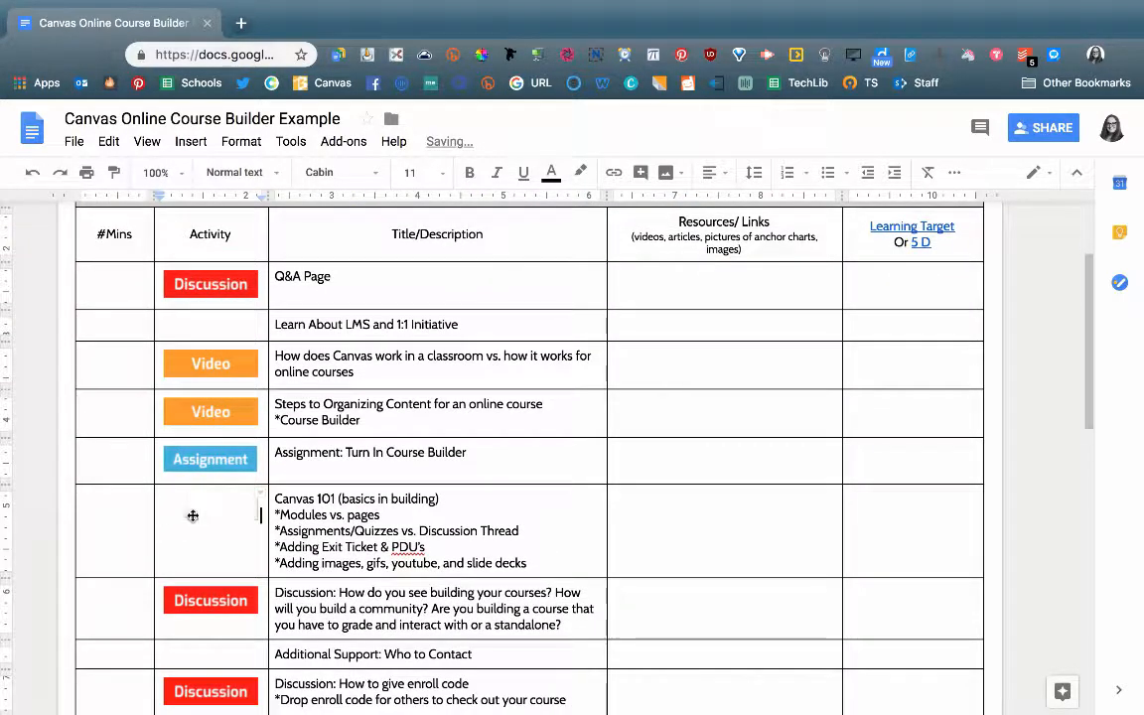
key("ctrl+v")
scroll(192, 514, "down", 1)
scroll(189, 509, "down", 3)
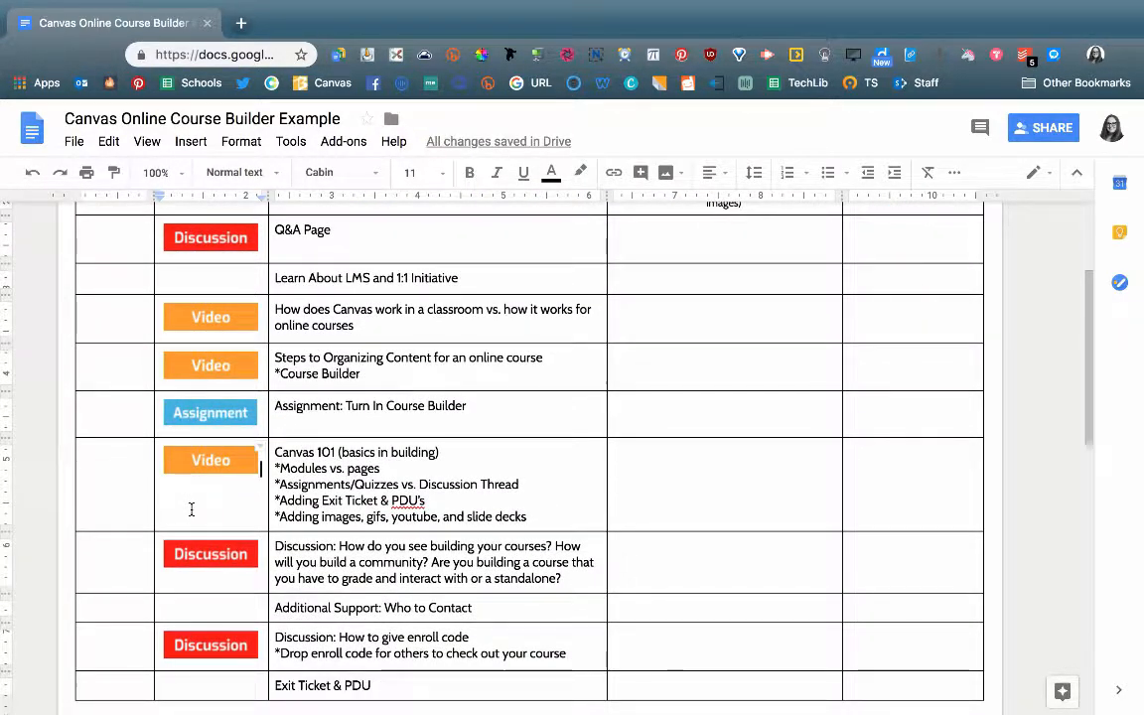
Step: Copy the Page label into the Activity cell of the "Learn About LMS and 1:1 Initiative" row
scroll(189, 509, "up", 6)
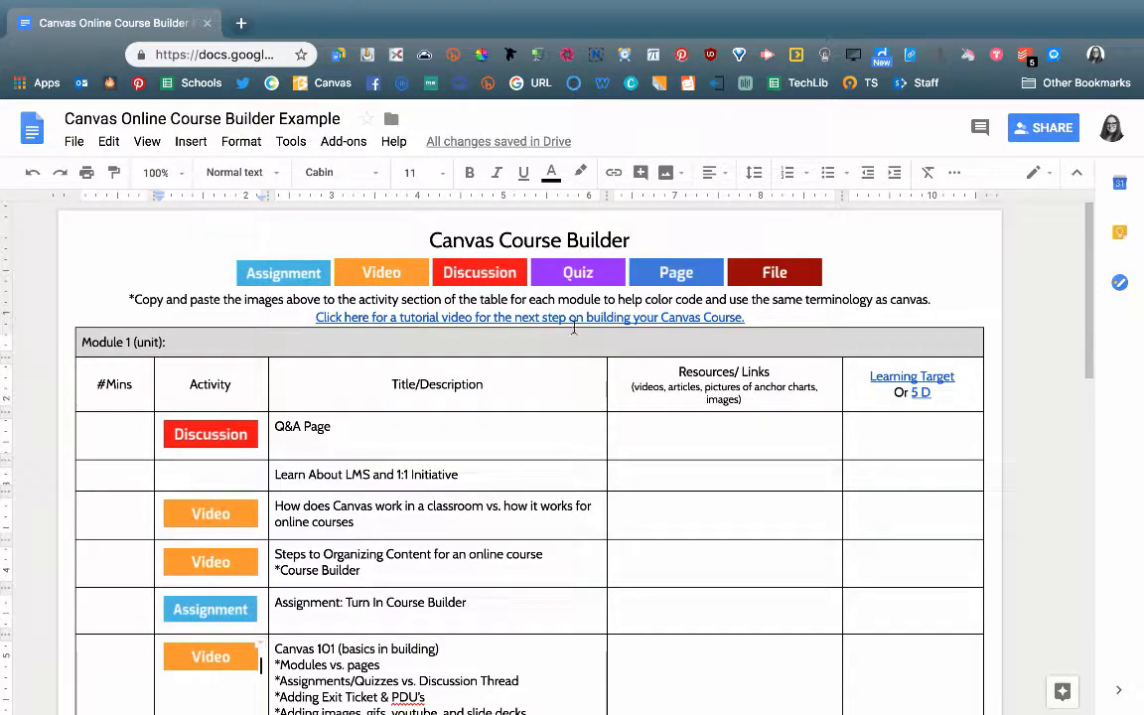
left_click(703, 277)
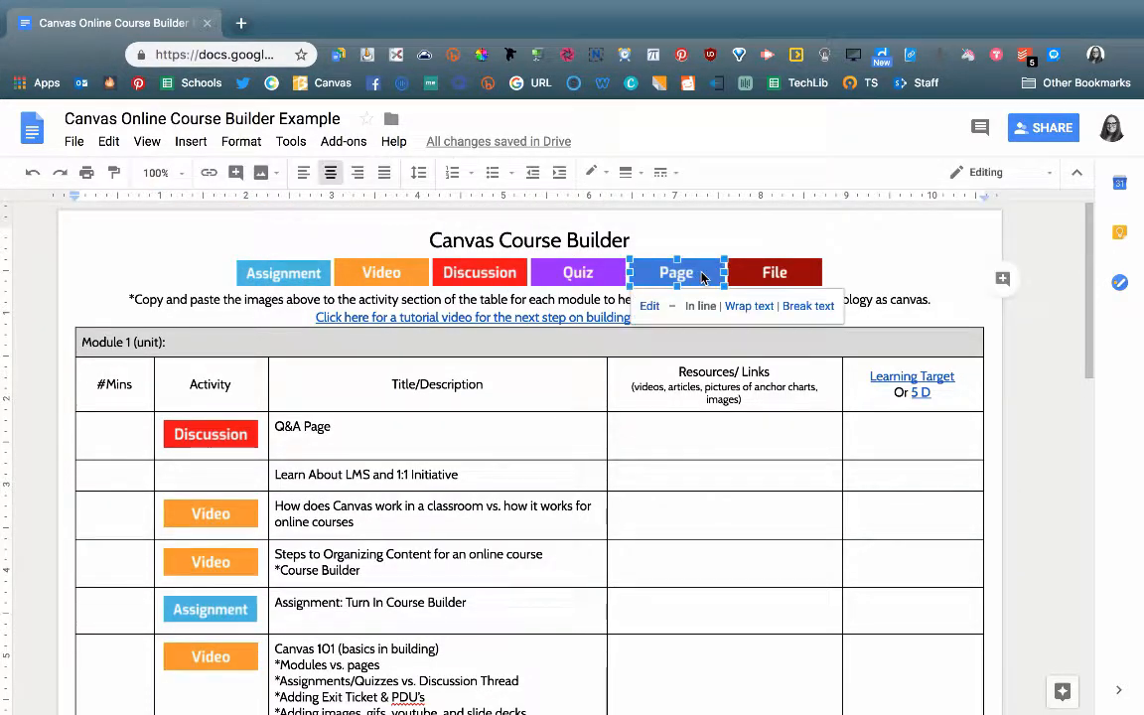
left_click(200, 473)
key("ctrl+v")
Step: Paste the Page label above the Video label in the "How does Canvas work", "Steps to Organizing Content" and "Canvas 101" rows
left_click(205, 533)
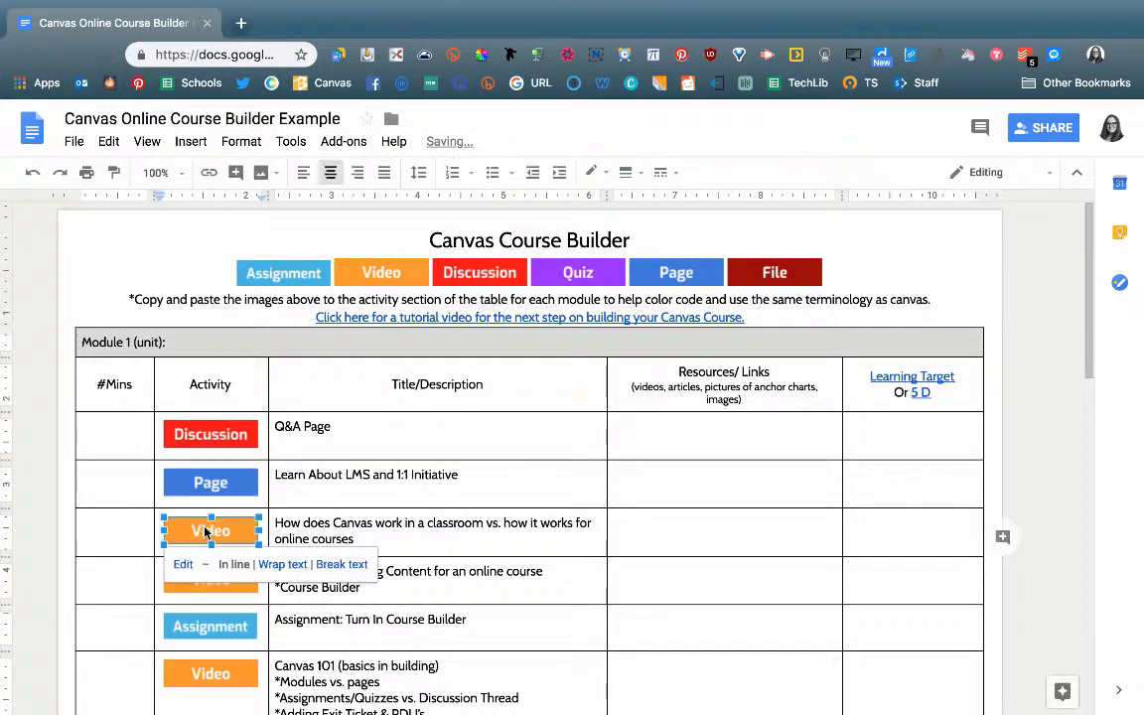
left_click(162, 533)
key("ctrl+v")
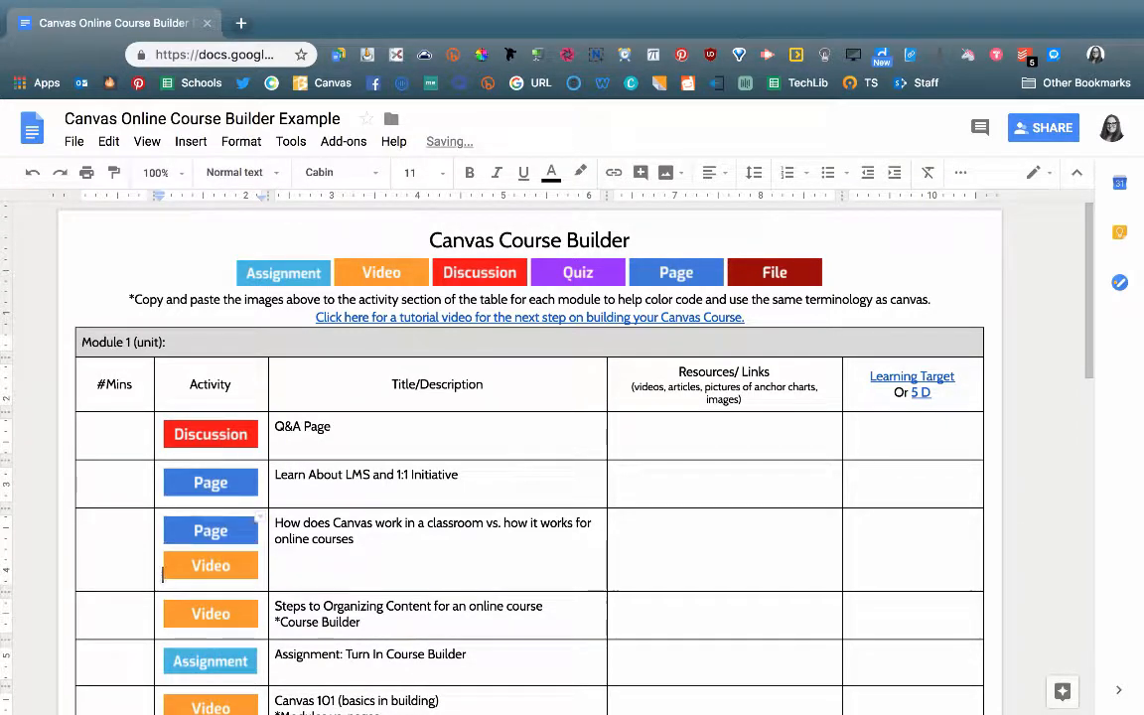
left_click(162, 614)
key("ctrl+v")
scroll(282, 510, "down", 3)
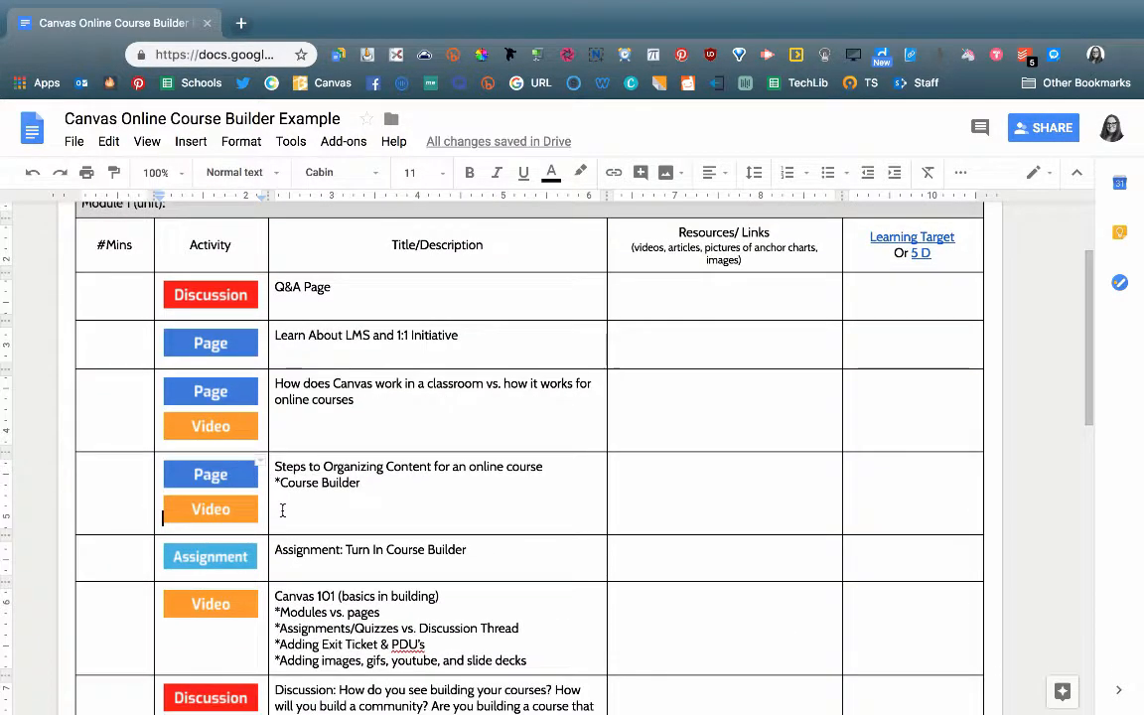
left_click(214, 606)
left_click(163, 606)
key("ctrl+v")
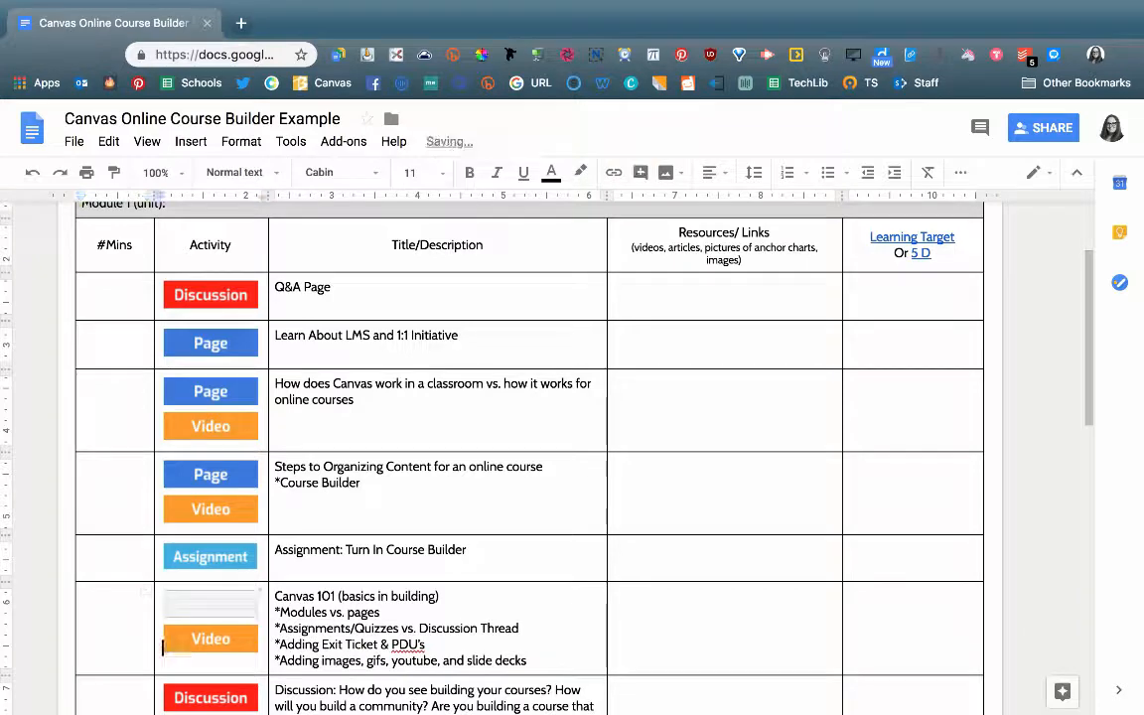
Step: Paste the Page label into the Activity cells of the "Additional Support: Who to Contact" and "Exit Ticket & PDU" rows
scroll(183, 586, "down", 4)
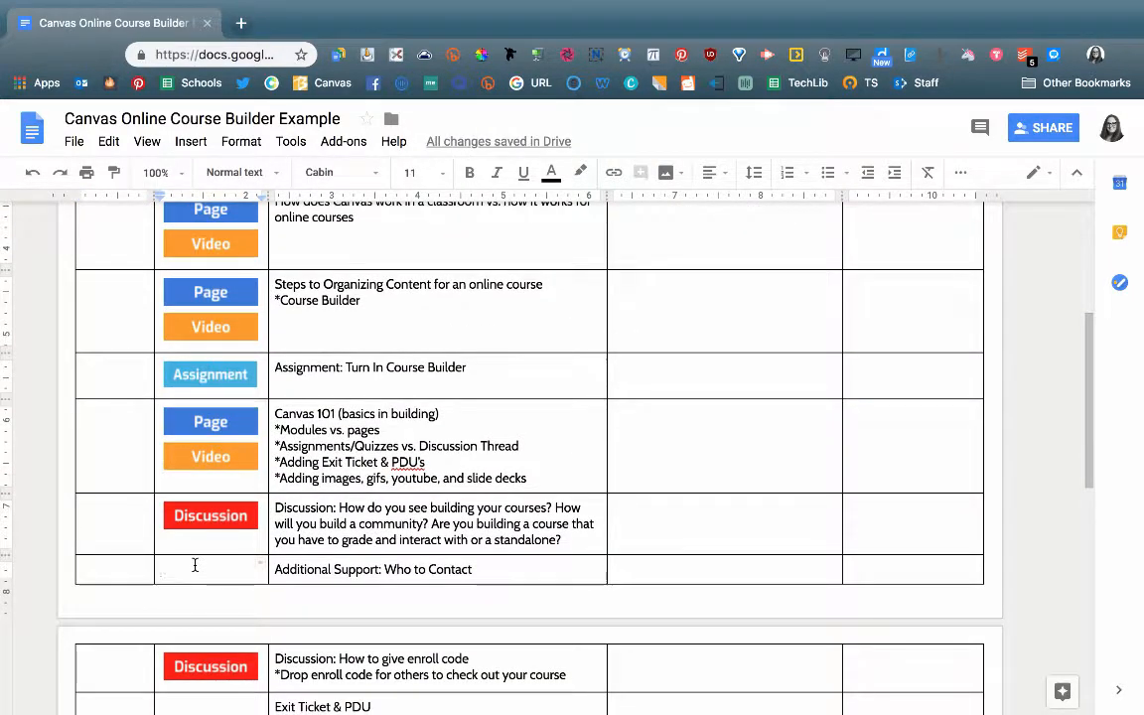
scroll(192, 572, "down", 2)
left_click(196, 620)
key("ctrl+v")
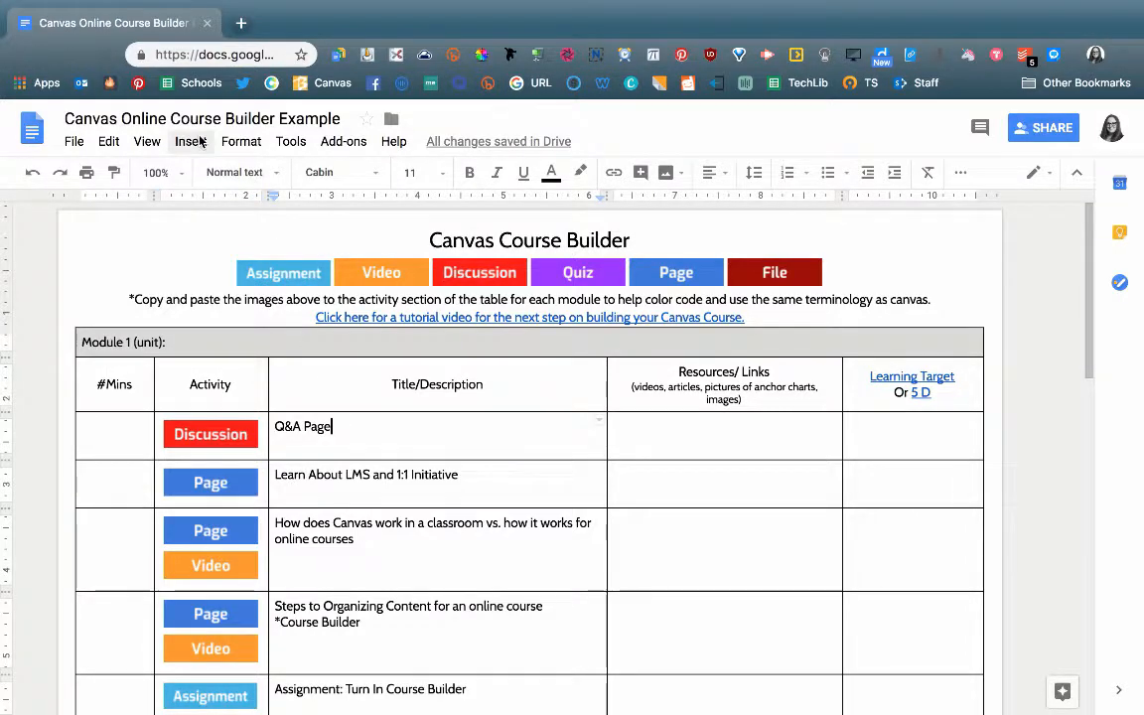
Step: Insert a row below Q&A Page and title it "Course Overview"
left_click(190, 142)
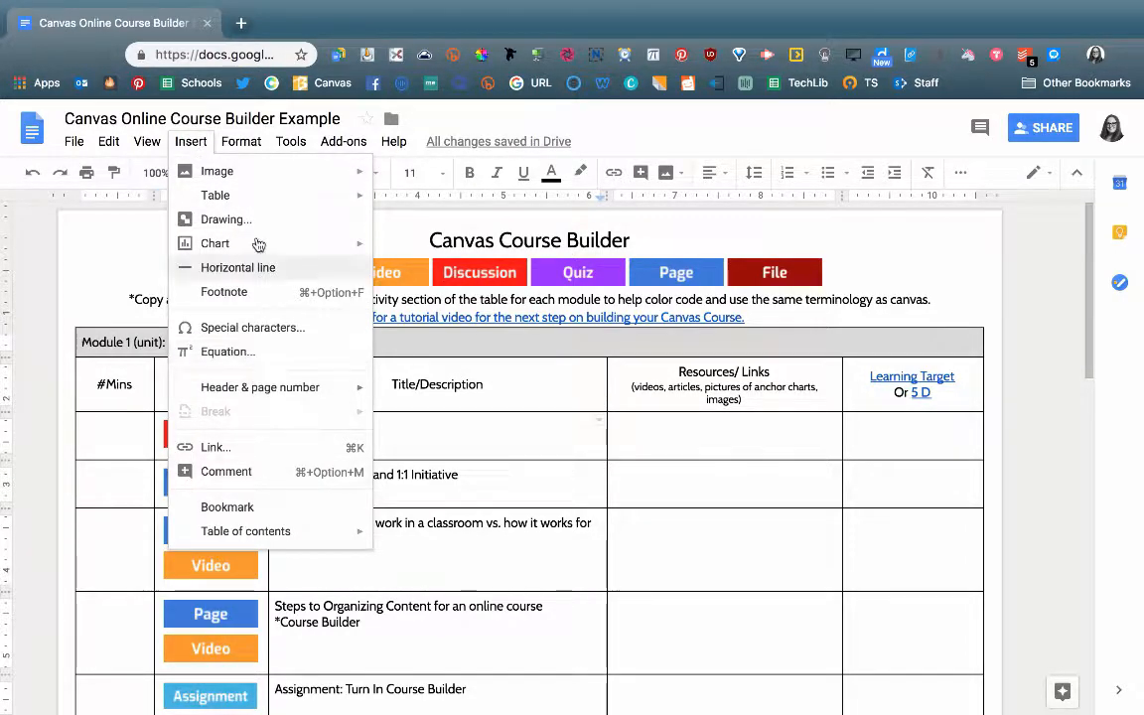
mouse_move(241, 142)
mouse_move(332, 372)
left_click(511, 397)
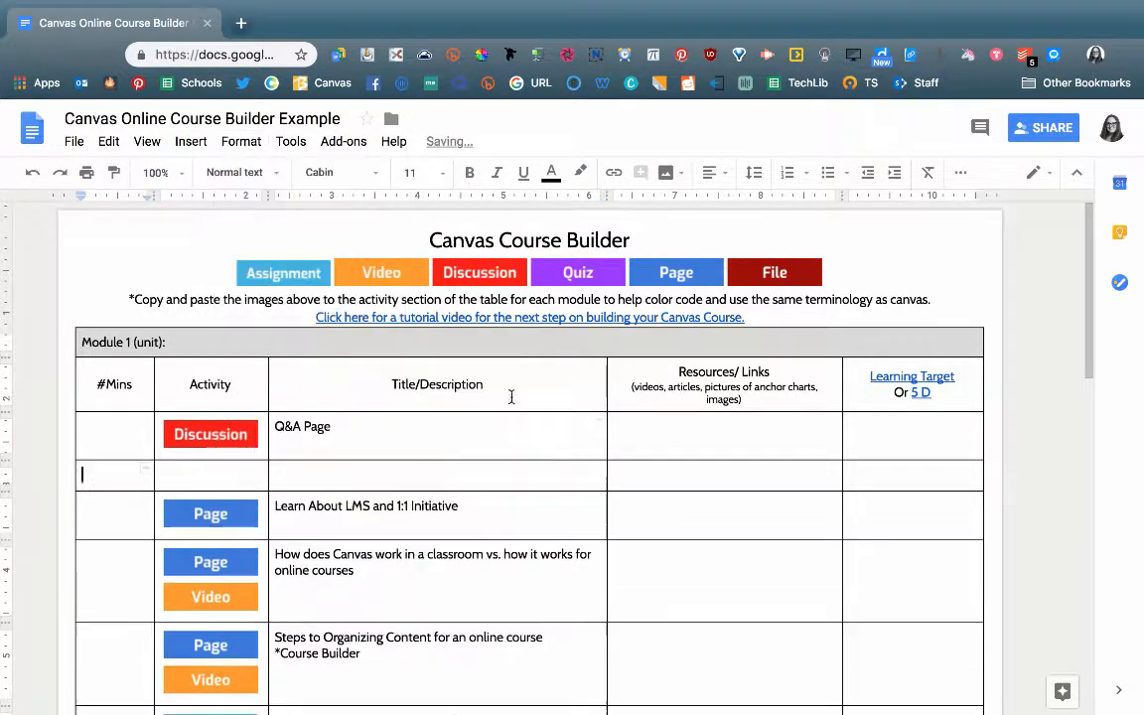
left_click(323, 473)
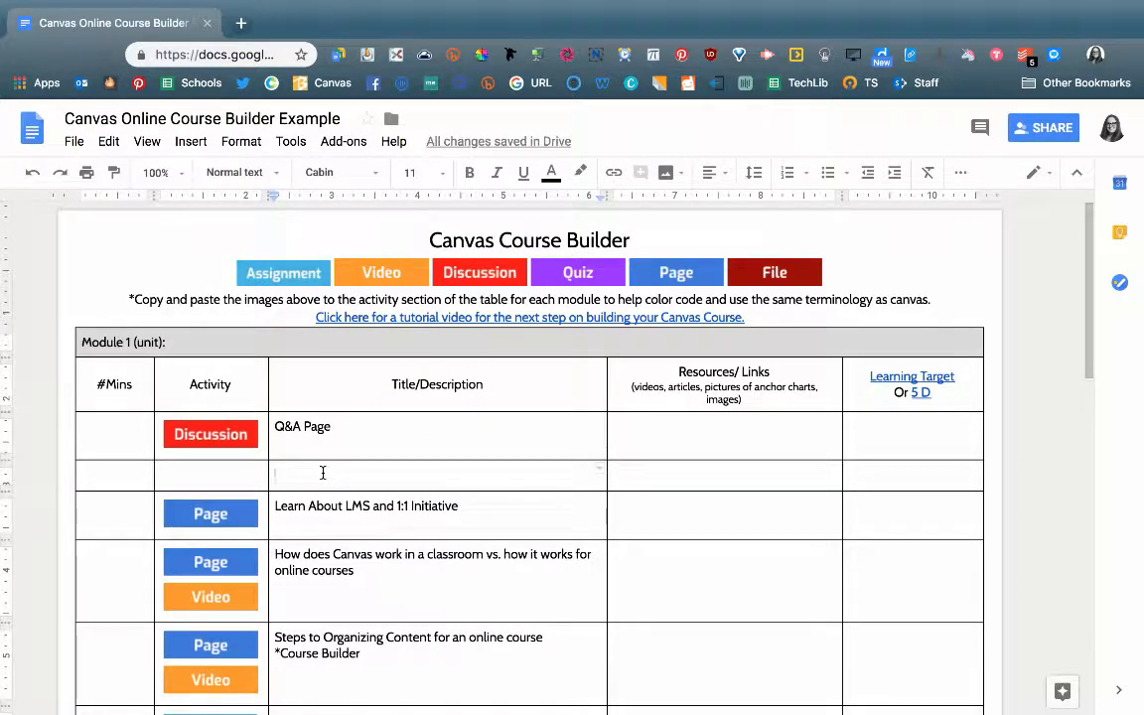
type("Course Overview")
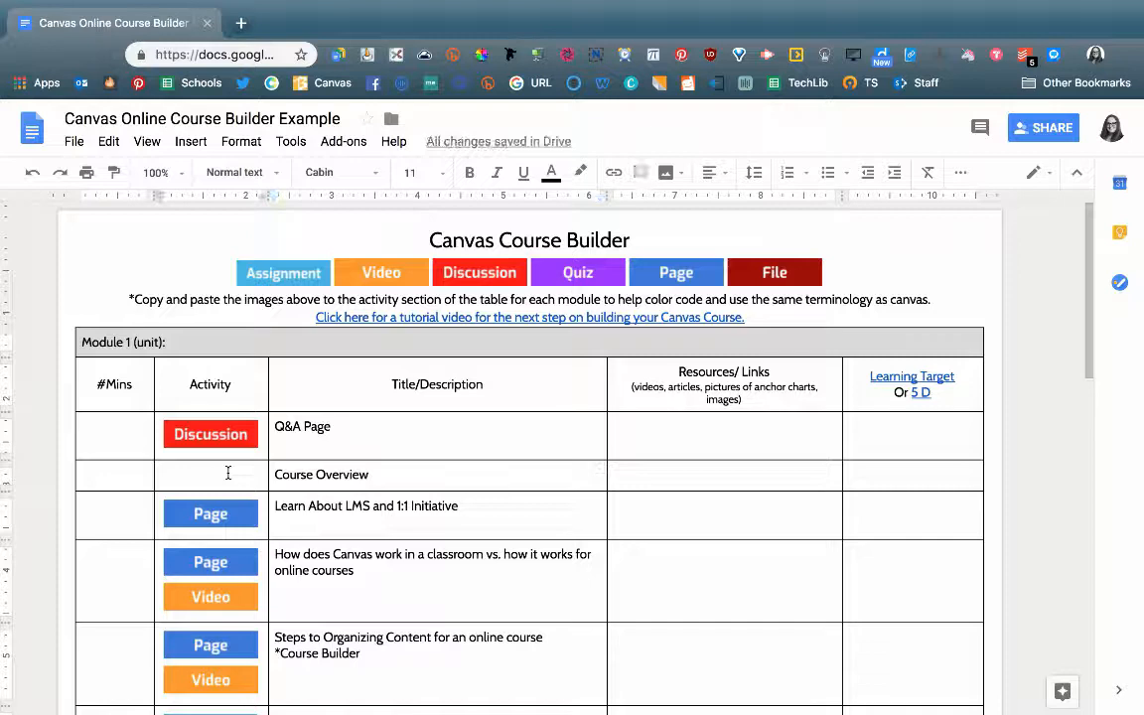
Step: Paste the Page label into the Course Overview row's Activity cell and set Q&A Page and Course Overview to 0 minutes
key("ctrl+v")
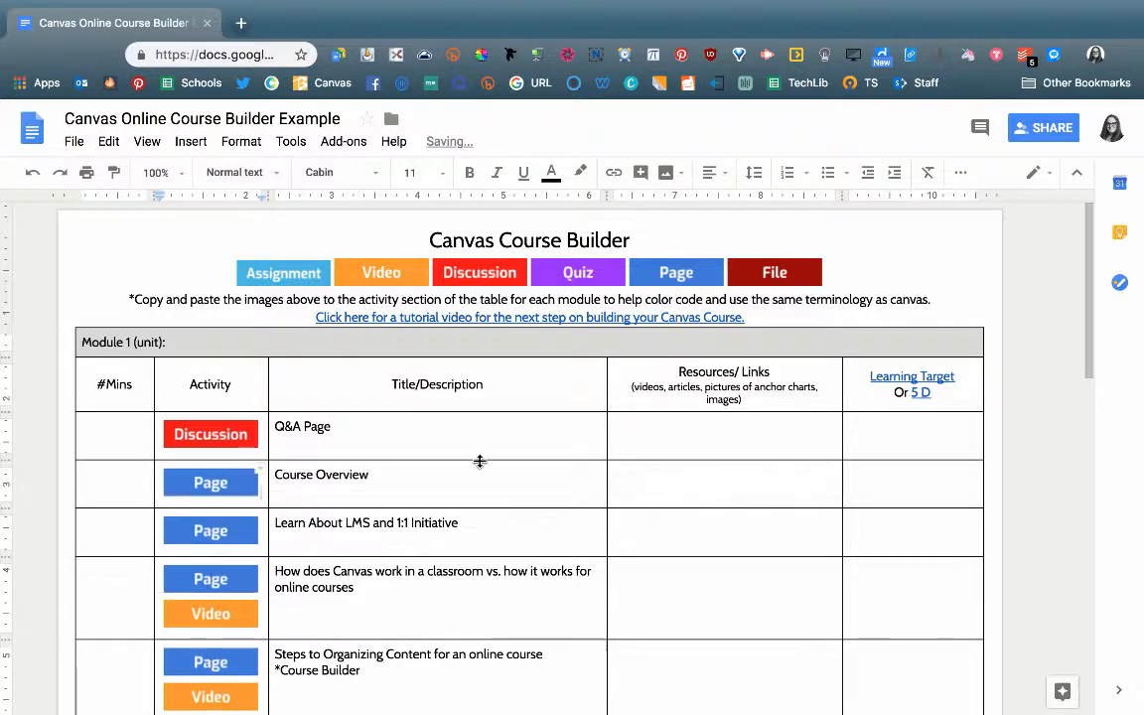
scroll(477, 454, "down", 1)
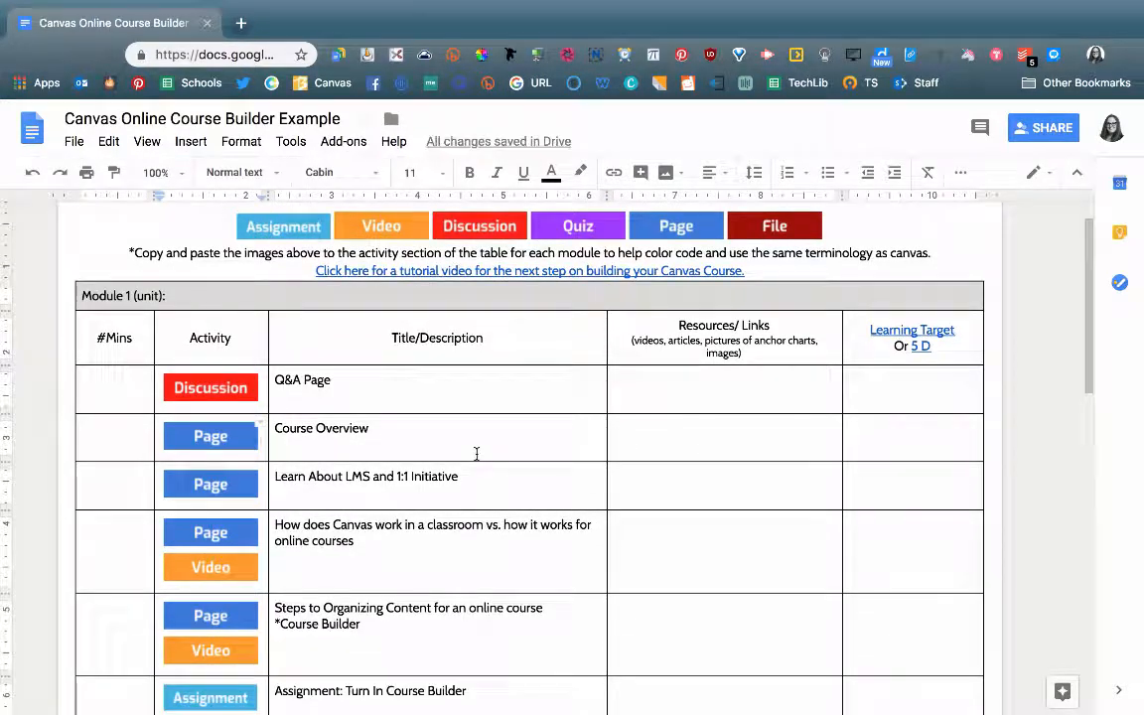
left_click(116, 390)
type("0")
left_click(94, 432)
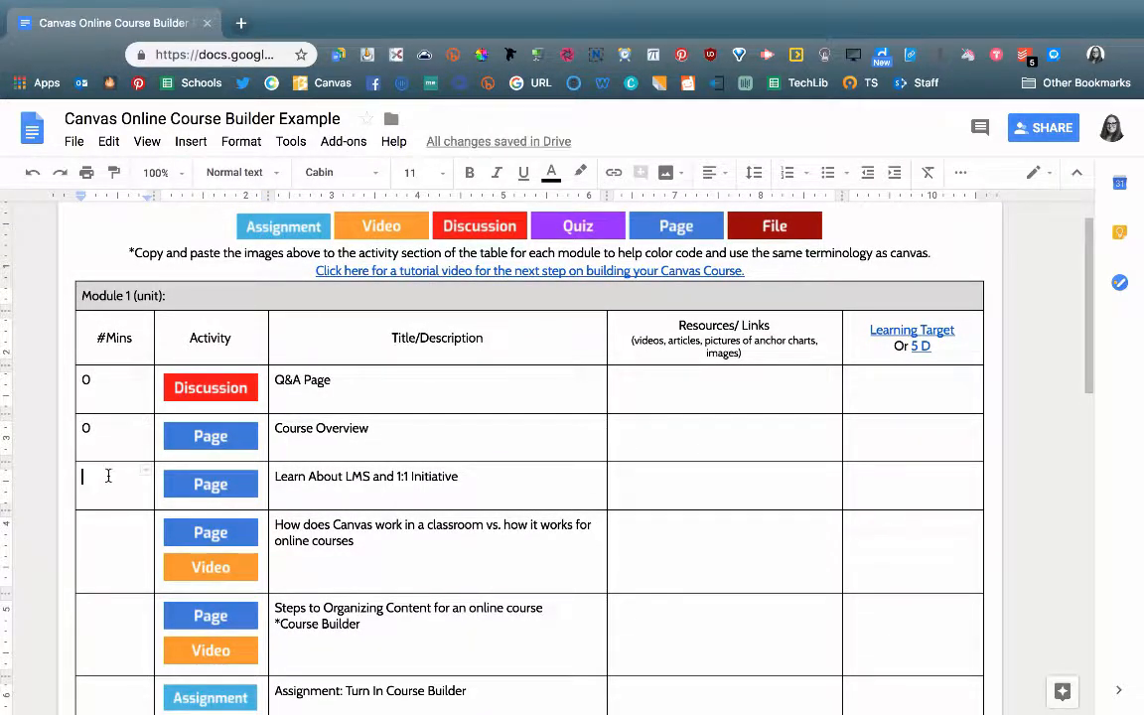
Step: Set the minutes to 5 for Learn About LMS, 10 for How does Canvas work, 30 for Steps to Organizing Content, and 5 for the Course Builder assignment
scroll(115, 455, "down", 1)
type("5")
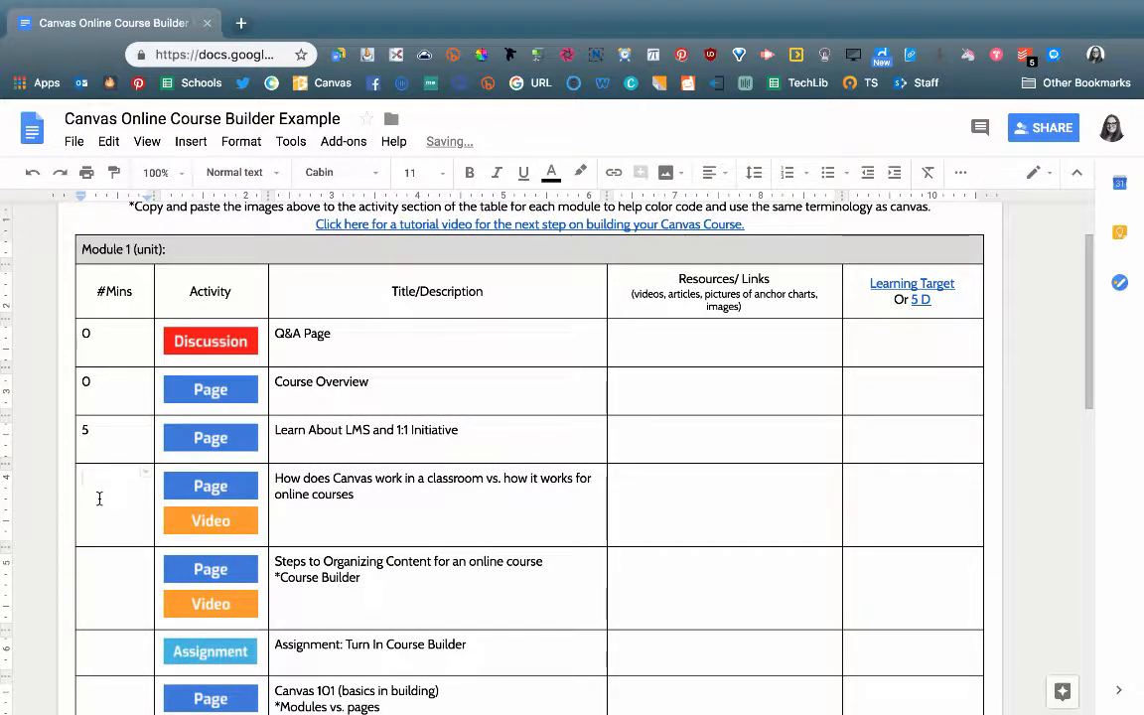
left_click(98, 498)
scroll(98, 497, "down", 1)
type("10")
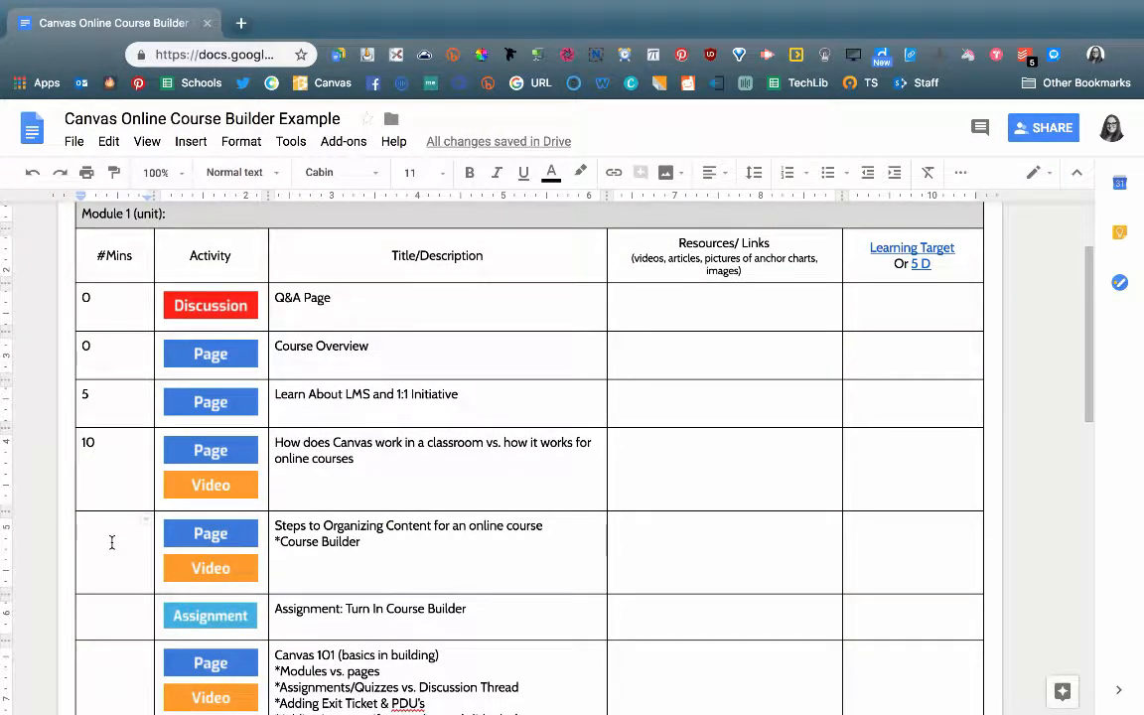
type("30")
scroll(119, 540, "down", 1)
left_click(117, 599)
type("5")
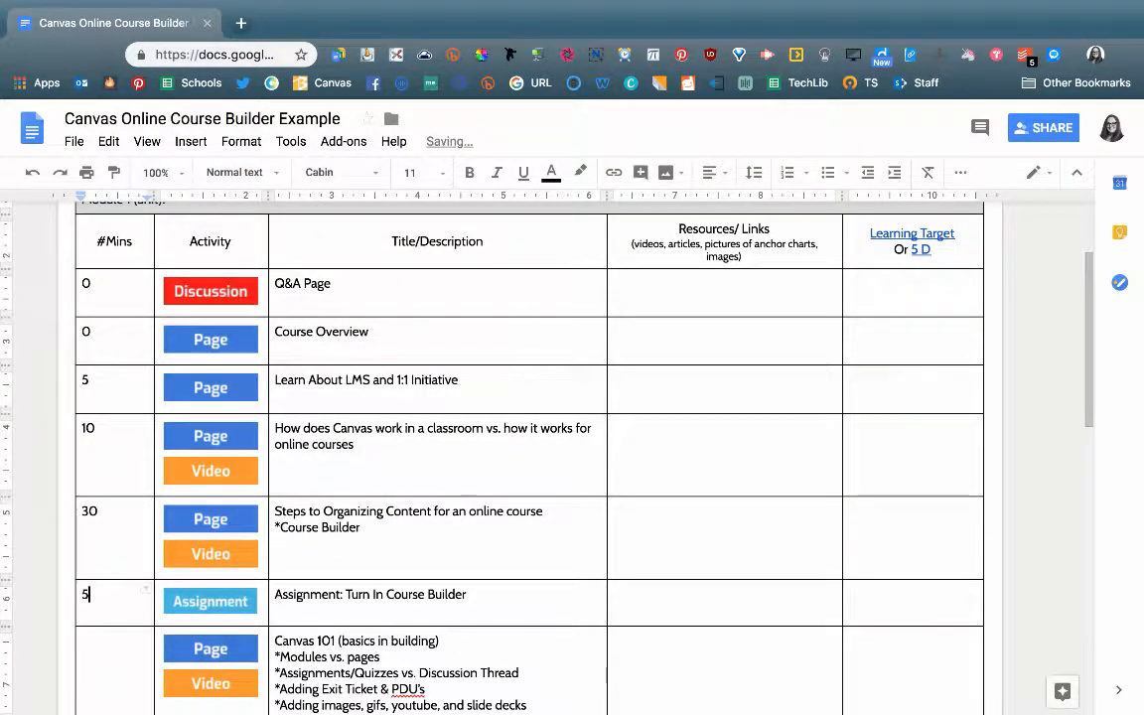
Step: Set the minutes to 15 for Canvas 101 and 10 for the discussion on building courses and community
scroll(109, 497, "down", 2)
left_click(115, 554)
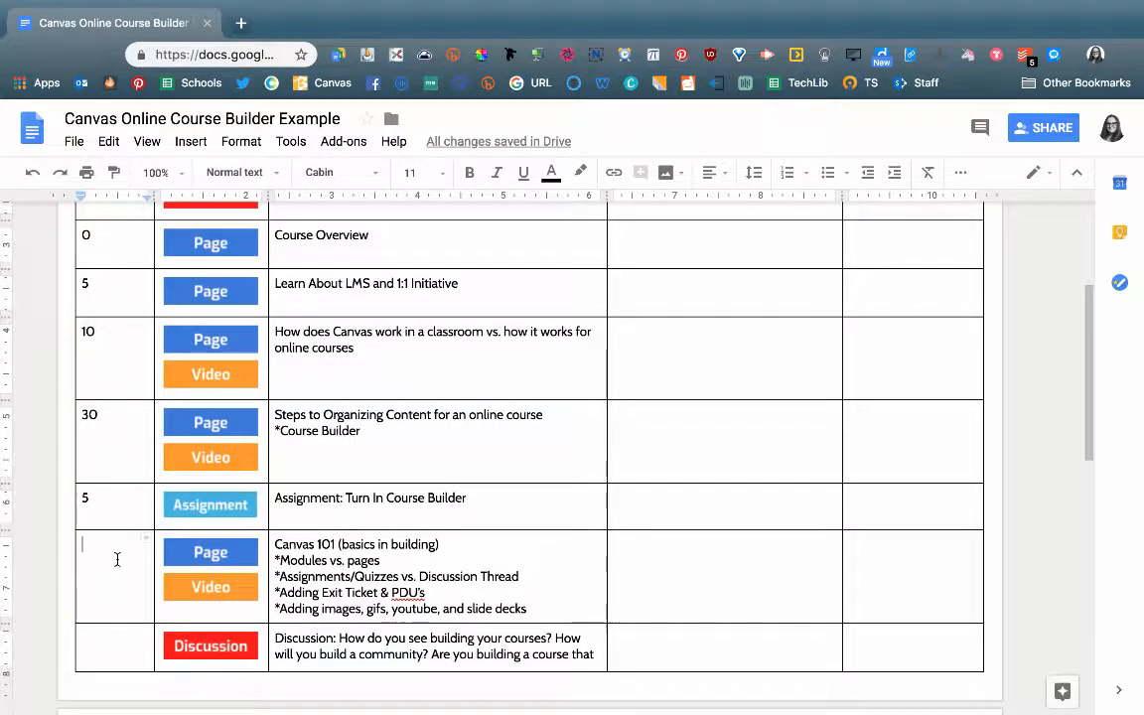
type("15")
scroll(122, 610, "down", 2)
left_click(128, 577)
type("10")
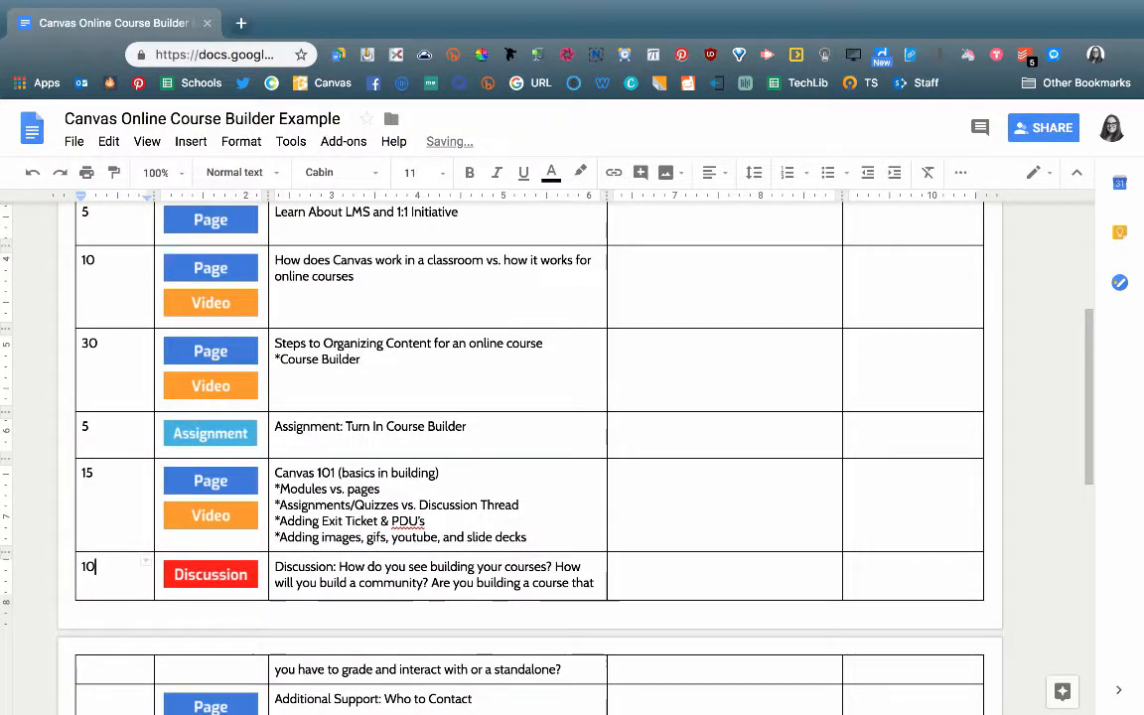
Step: Set the minutes to 5 for Additional Support, 10 for the enroll code discussion, and 5 for Exit Ticket & PDU
scroll(94, 548, "down", 3)
left_click(81, 546)
type("5")
scroll(133, 582, "down", 1)
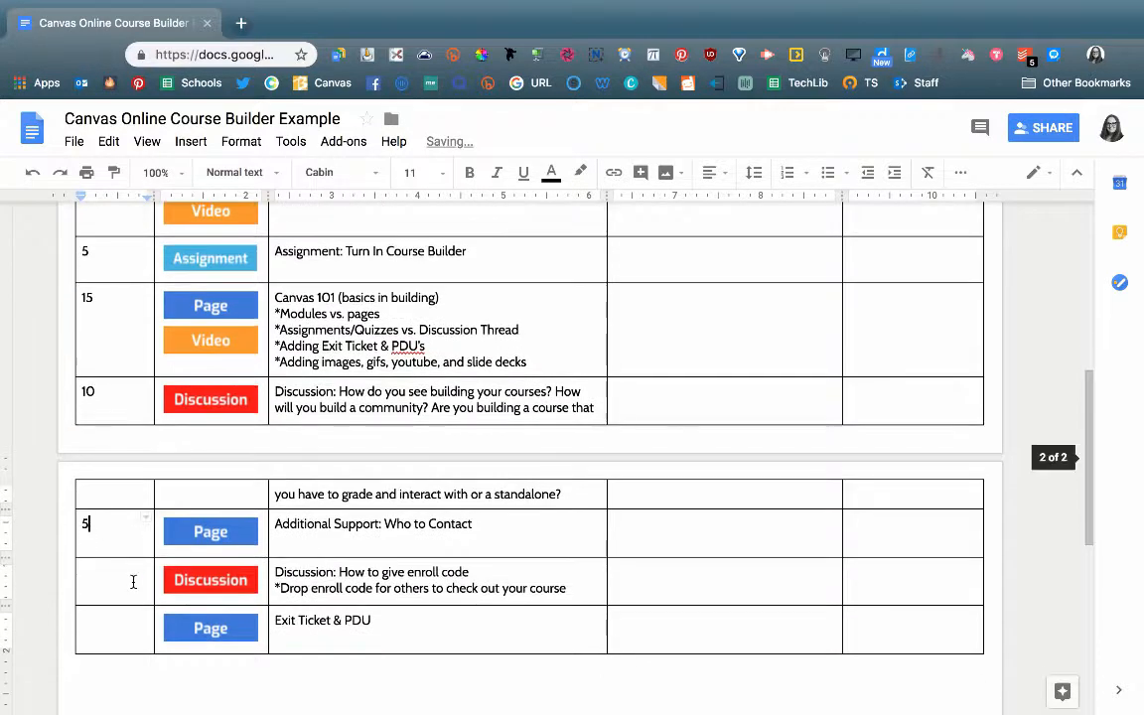
left_click(133, 582)
type("10")
left_click(104, 625)
type("5")
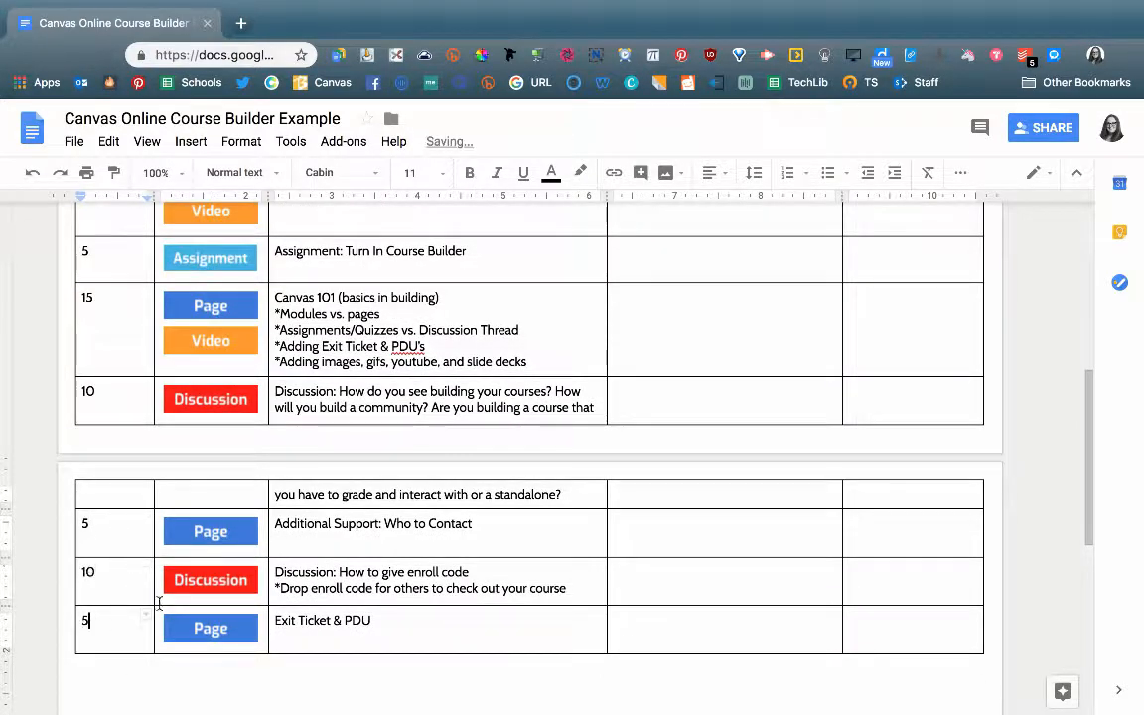
scroll(91, 396, "up", 4)
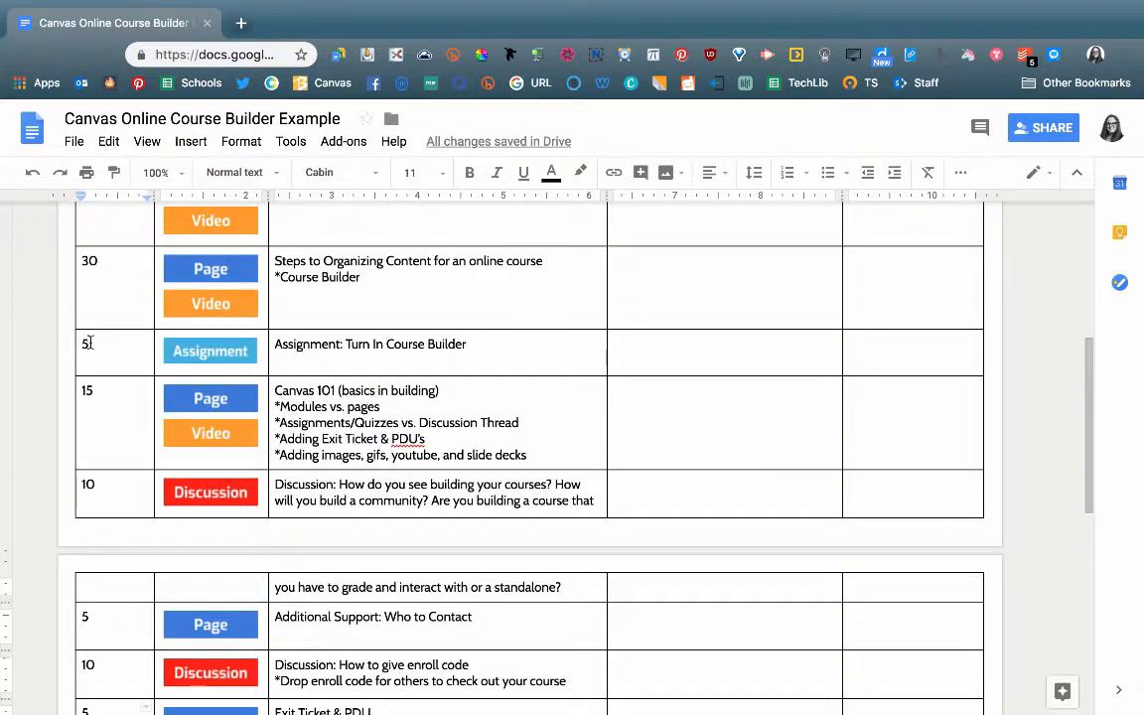
scroll(101, 373, "up", 4)
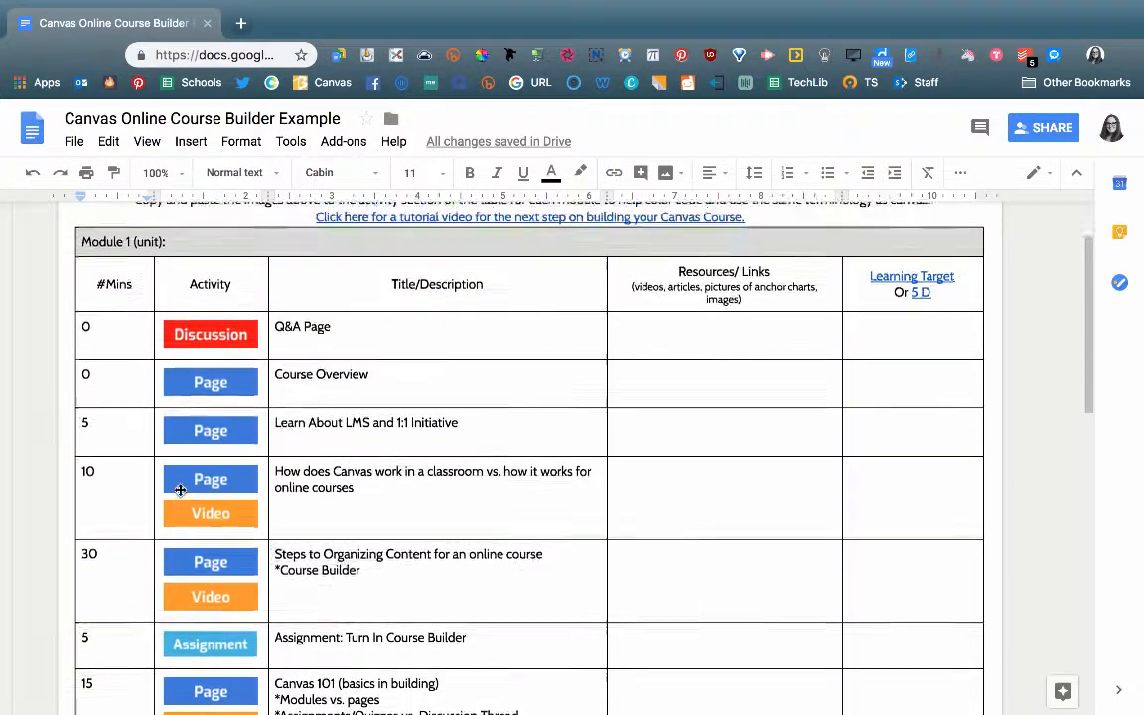
scroll(174, 492, "down", 10)
scroll(174, 493, "up", 10)
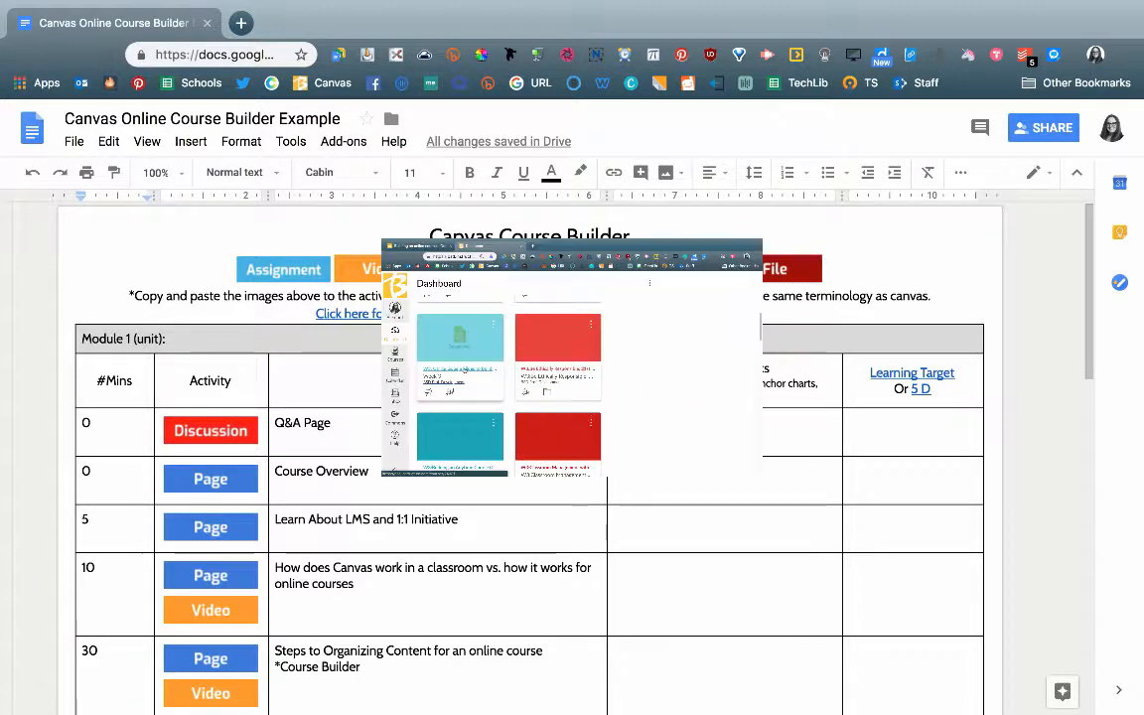
Step: Switch to Canvas and open the Course Overview page of the Week 3 Utilize Google Slides course
left_click(248, 396)
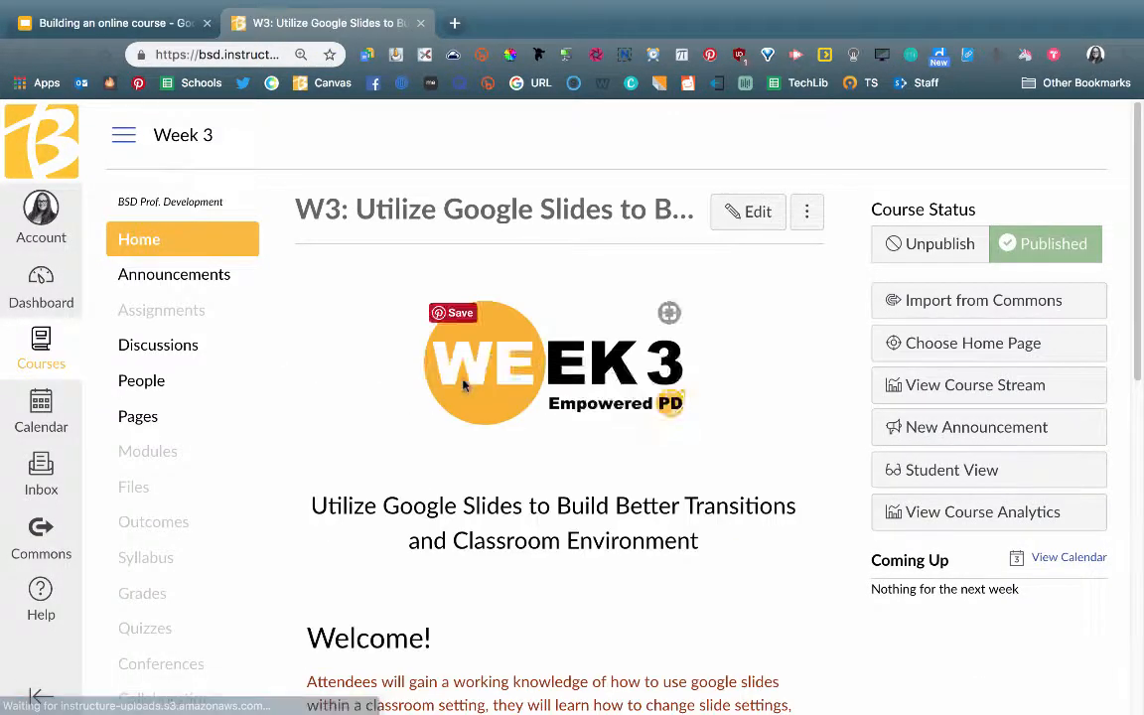
scroll(459, 389, "down", 10)
left_click(643, 634)
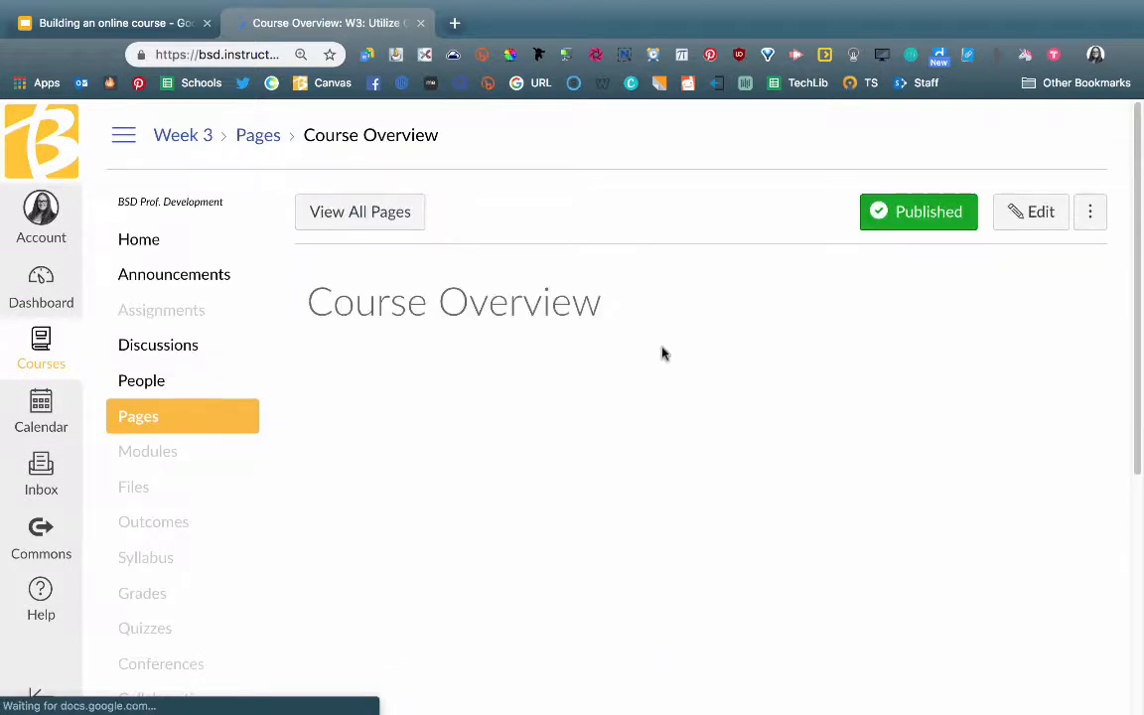
Step: Go through Create A Slide Deck and the Submit Your Slide Deck discussion to the Post Assessment & TeacherSource PDU Credit page
scroll(664, 353, "down", 3)
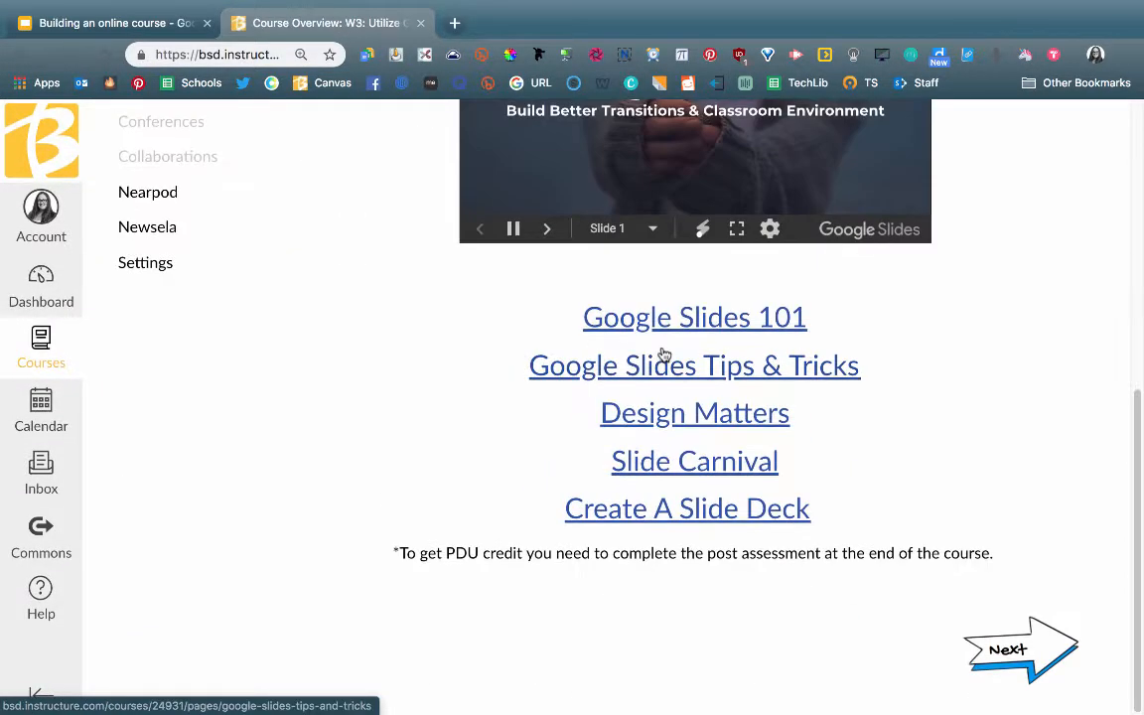
left_click(662, 511)
scroll(828, 410, "down", 5)
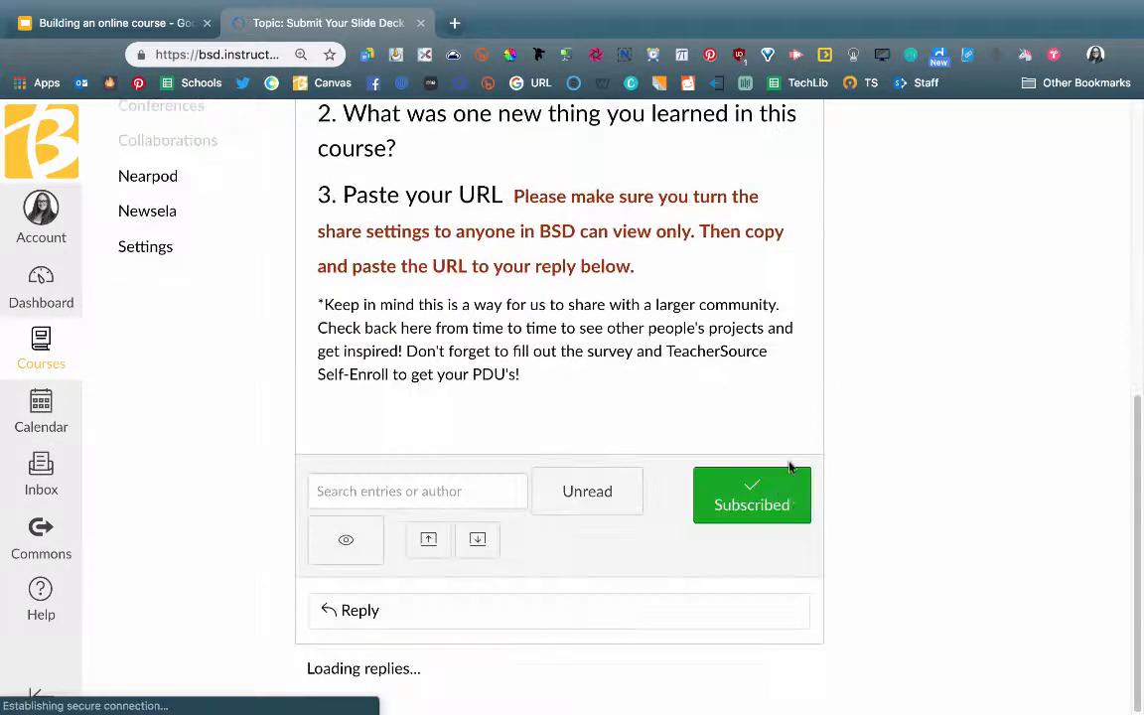
scroll(738, 389, "down", 4)
left_click(725, 460)
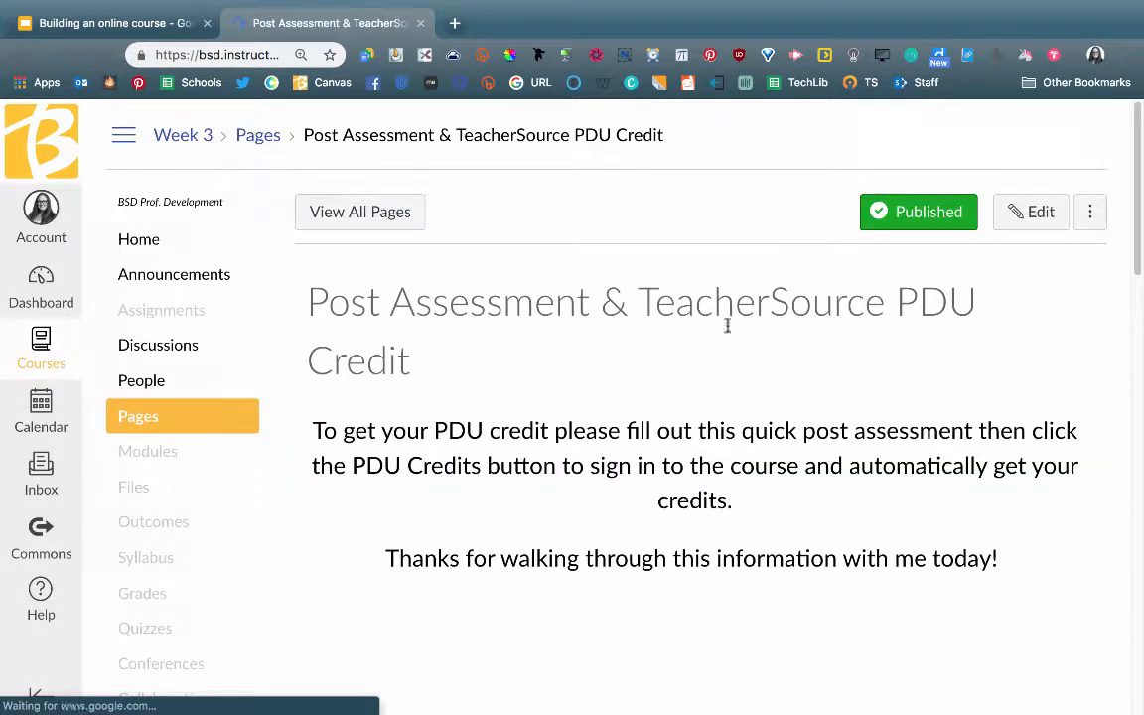
scroll(725, 268, "down", 3)
scroll(841, 259, "up", 3)
Step: Copy the post assessment page's full HTML code into the Exit Ticket & PDU row's Resources/Links cell in the Course Builder document
left_click(1011, 216)
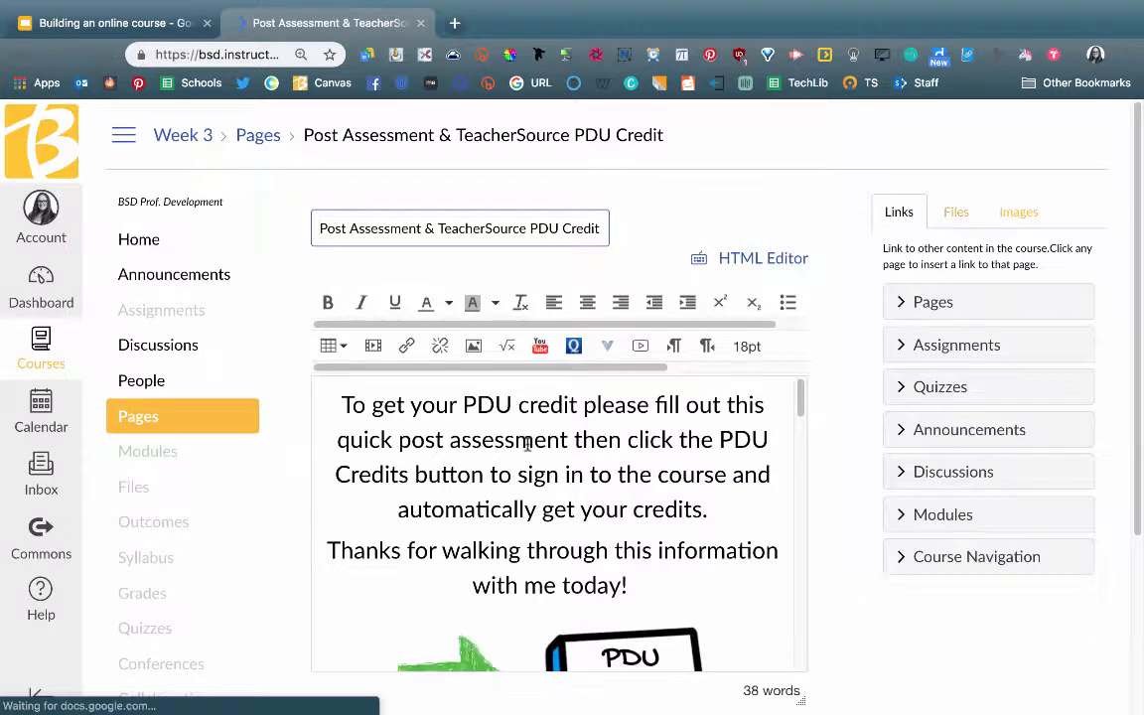
left_click(746, 257)
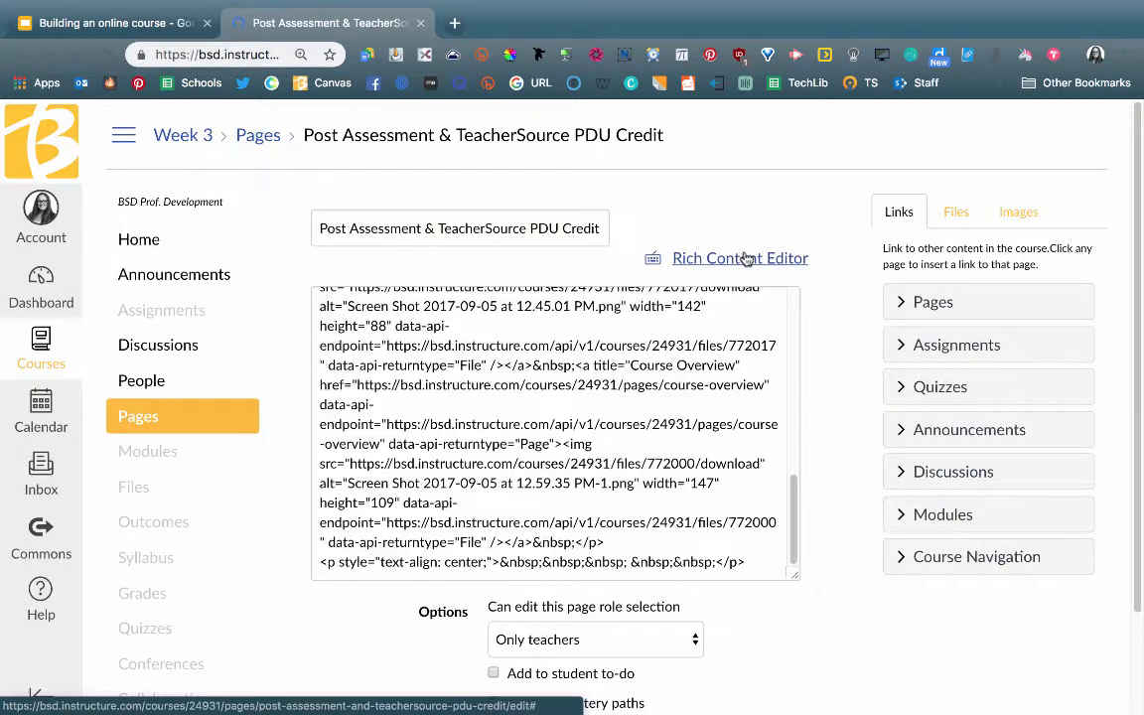
left_click(523, 440)
key("super+a")
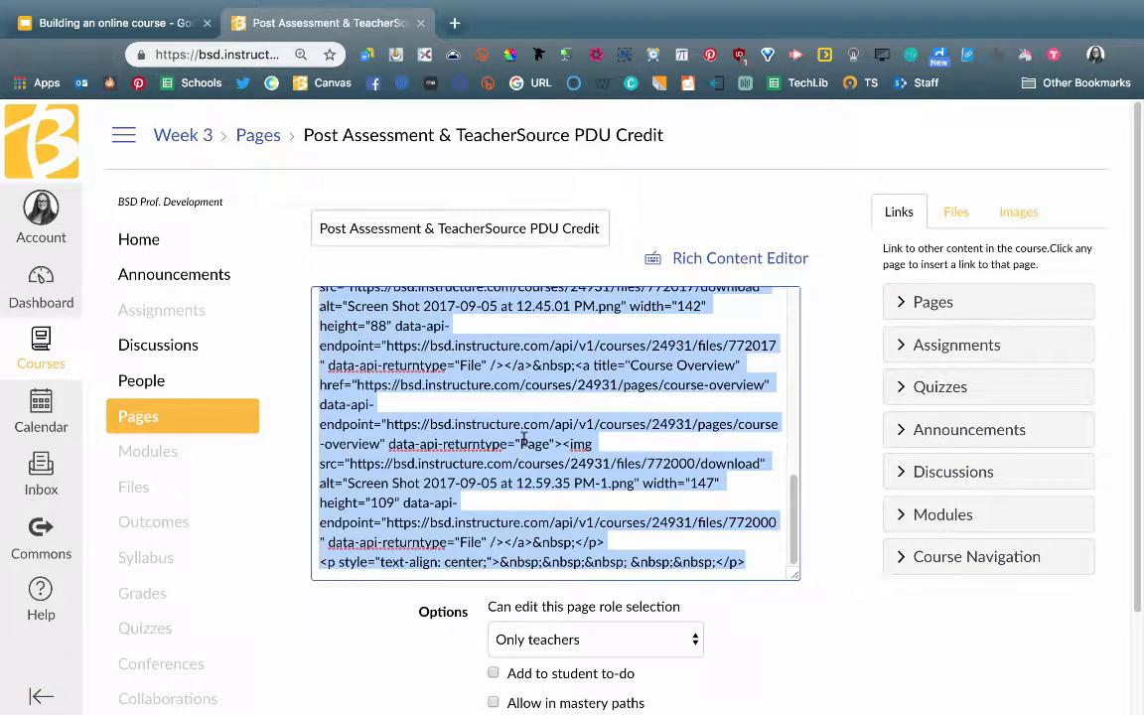
scroll(523, 440, "down", 3)
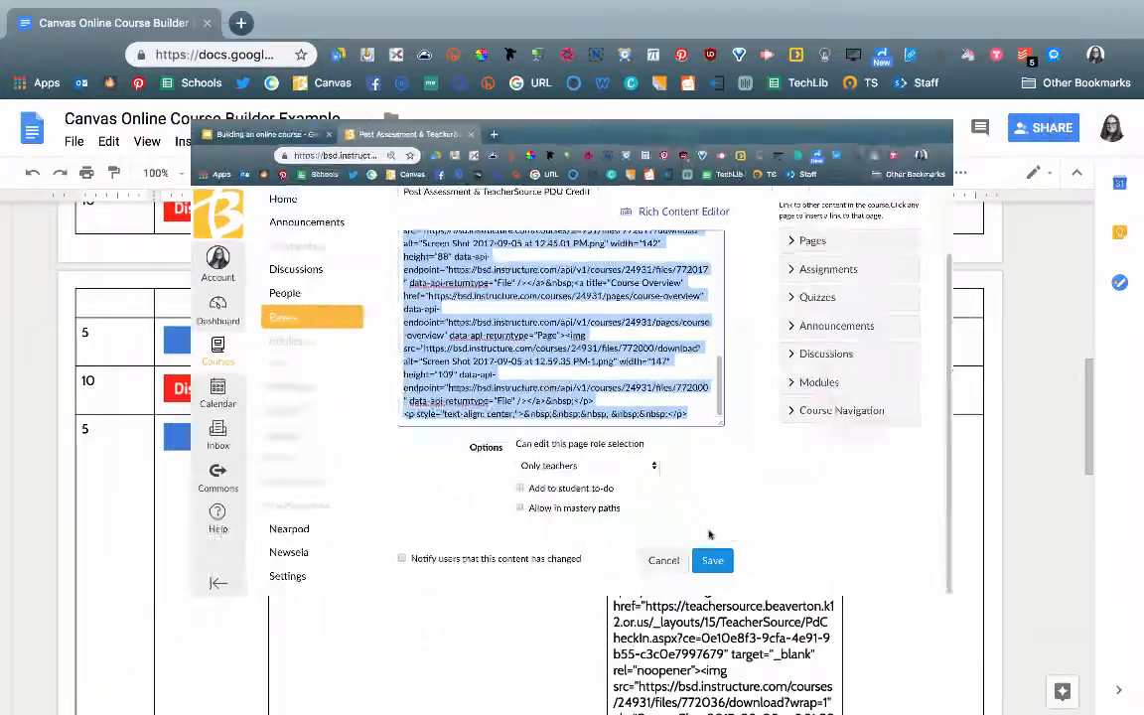
scroll(654, 413, "up", 10)
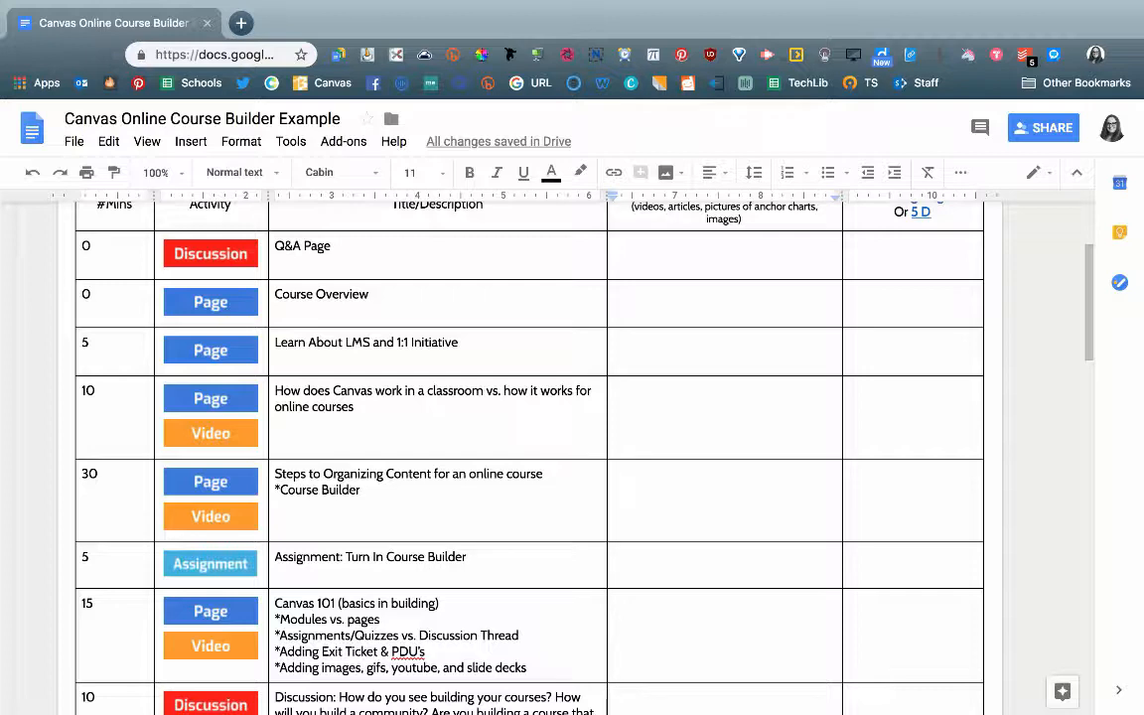
Step: Add "HTML Code:" and the copied Q&A HTML to the Q&A Page row's Resources/Links cell, and widen that column
left_click(695, 254)
type("HTML Code:")
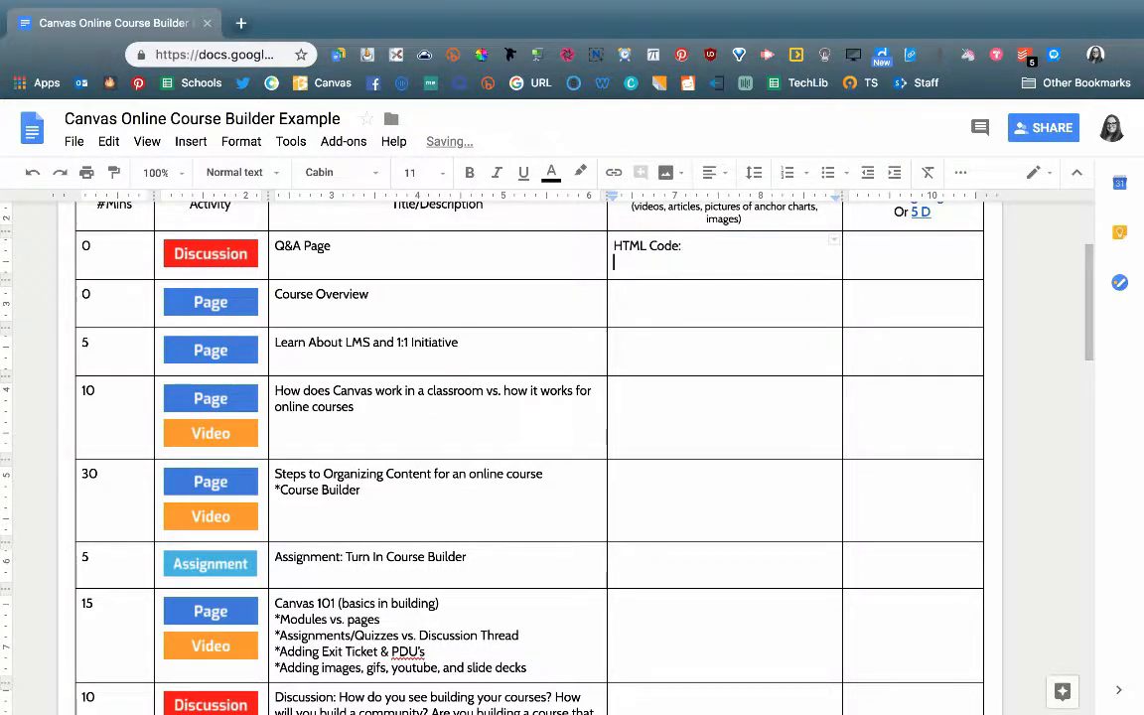
key("ctrl+v")
scroll(531, 429, "up", 4)
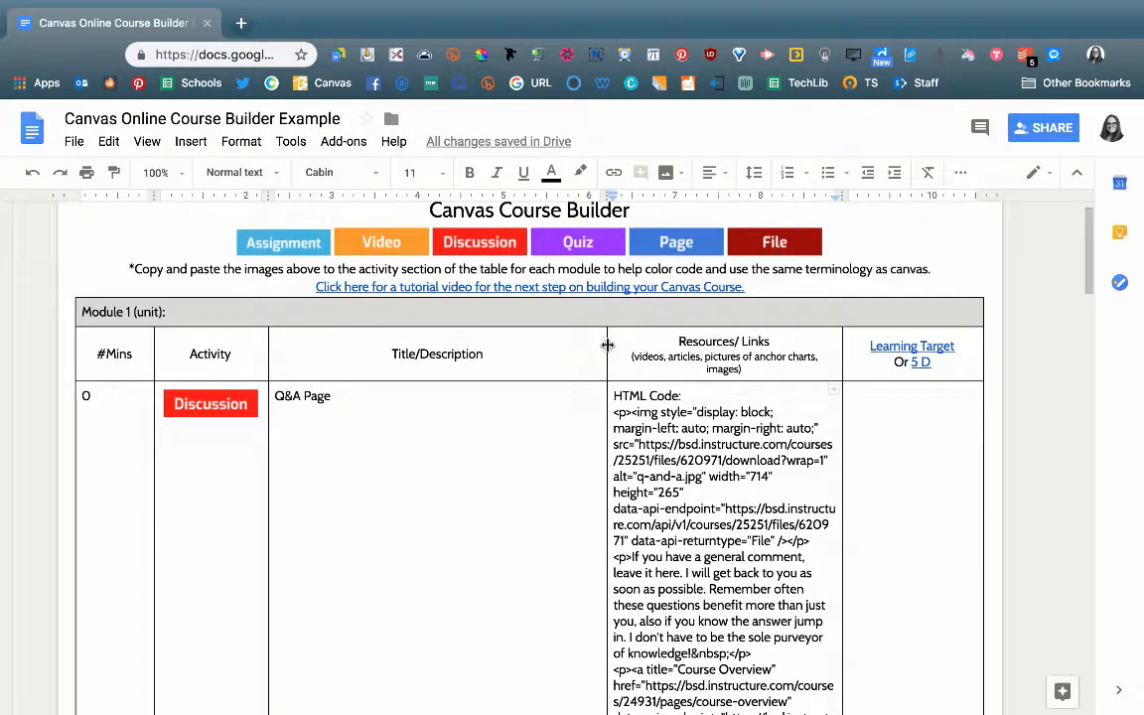
left_click_drag(608, 347, 573, 346)
Step: Bold and underline the "HTML Code:" heading in the Q&A Page row and reduce the code below it to size 6
left_click_drag(658, 386, 824, 493)
key("ctrl+b")
key("ctrl+u")
key("ctrl+shift+comma")
key("ctrl+shift+comma")
key("ctrl+shift+comma")
key("ctrl+shift+comma")
key("ctrl+shift+comma")
scroll(822, 496, "down", 15)
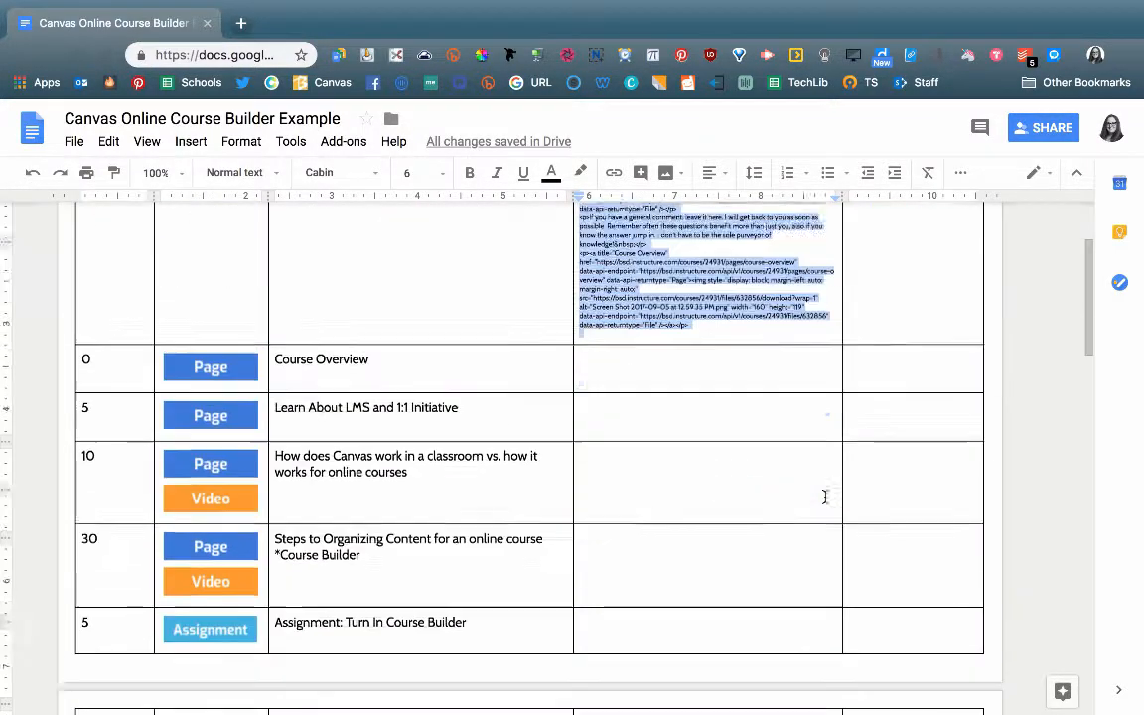
Step: Bold and underline the heading above the HTML code in the Exit Ticket & PDU row's Resources/Links cell
left_click_drag(579, 376, 709, 538)
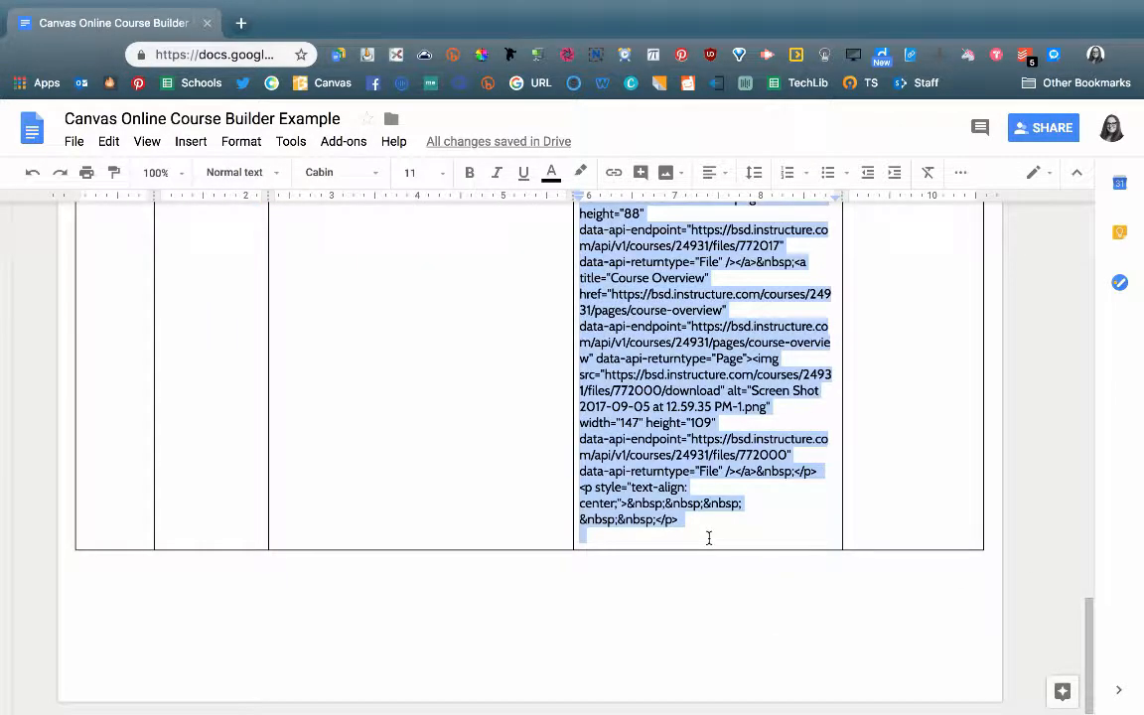
scroll(709, 539, "up", 5)
left_click_drag(655, 426, 576, 426)
key("ctrl+b")
key("ctrl+u")
scroll(640, 452, "up", 2)
scroll(640, 452, "up", 10)
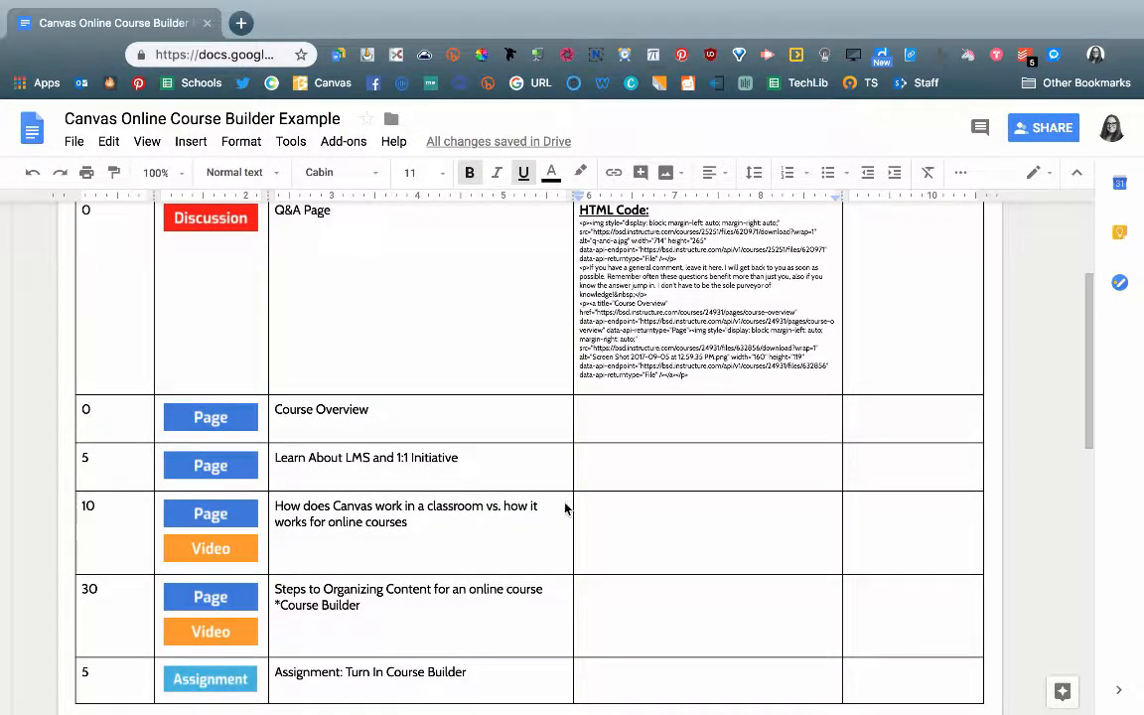
Step: Enter "Course Builder Template" in the Resources/Links cell of the "Steps to Organizing Content for an online course" row
scroll(511, 512, "down", 1)
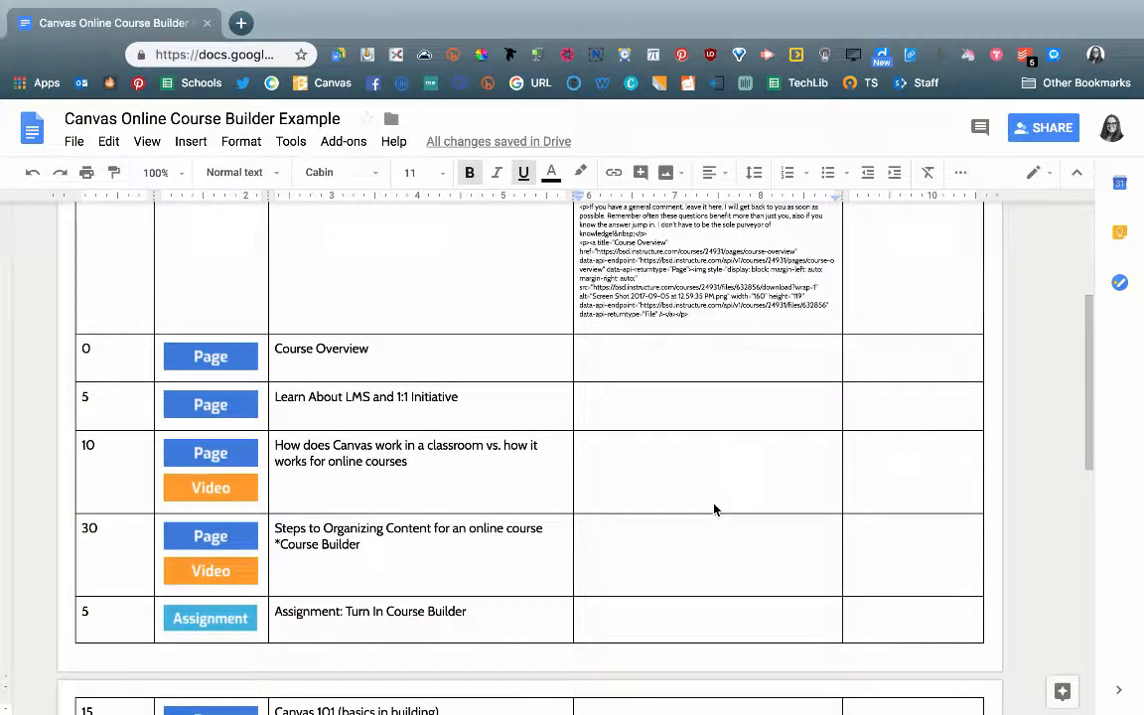
scroll(676, 556, "up", 4)
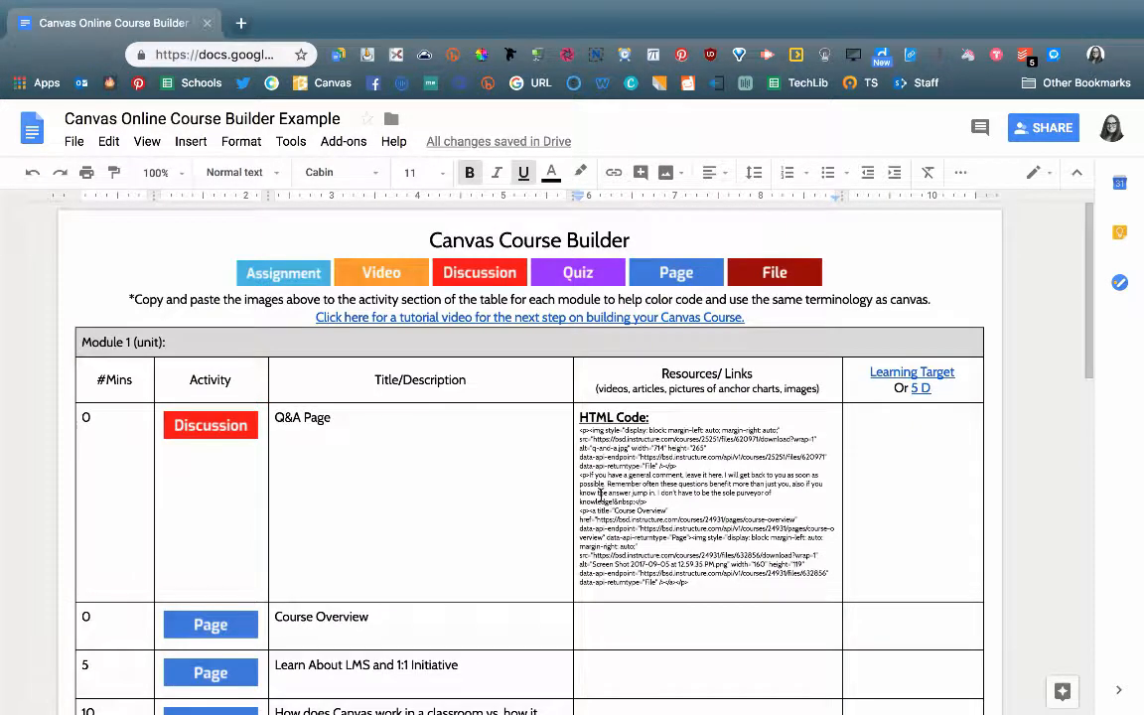
left_click(755, 270)
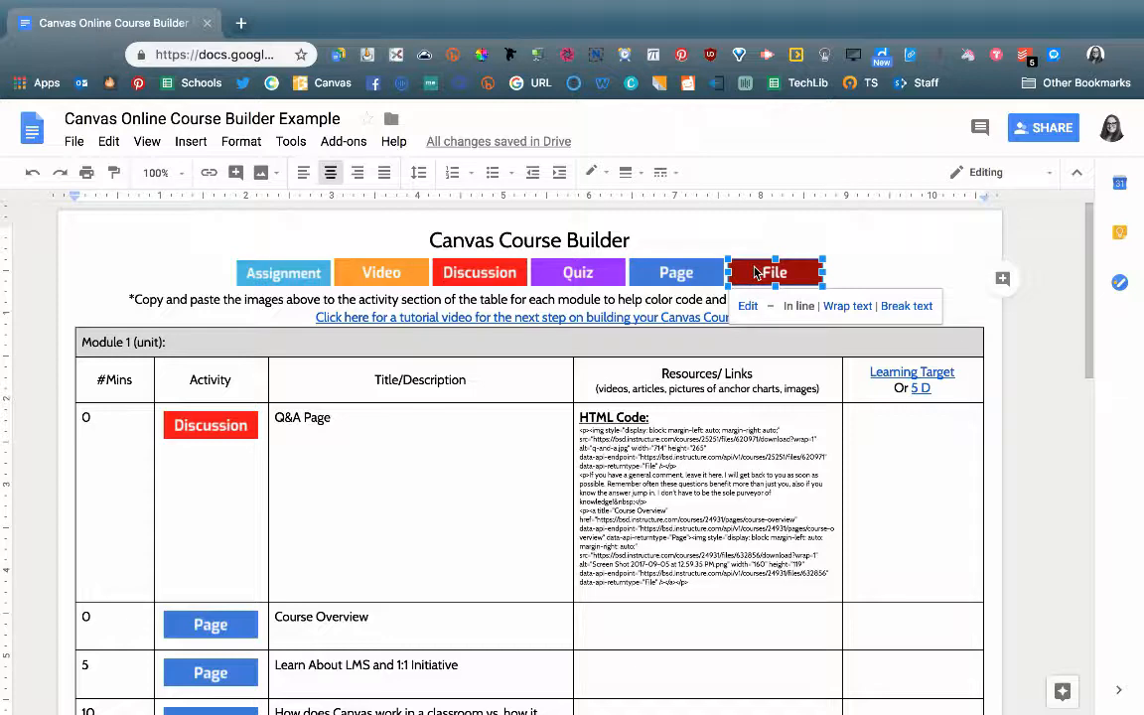
scroll(711, 394, "down", 4)
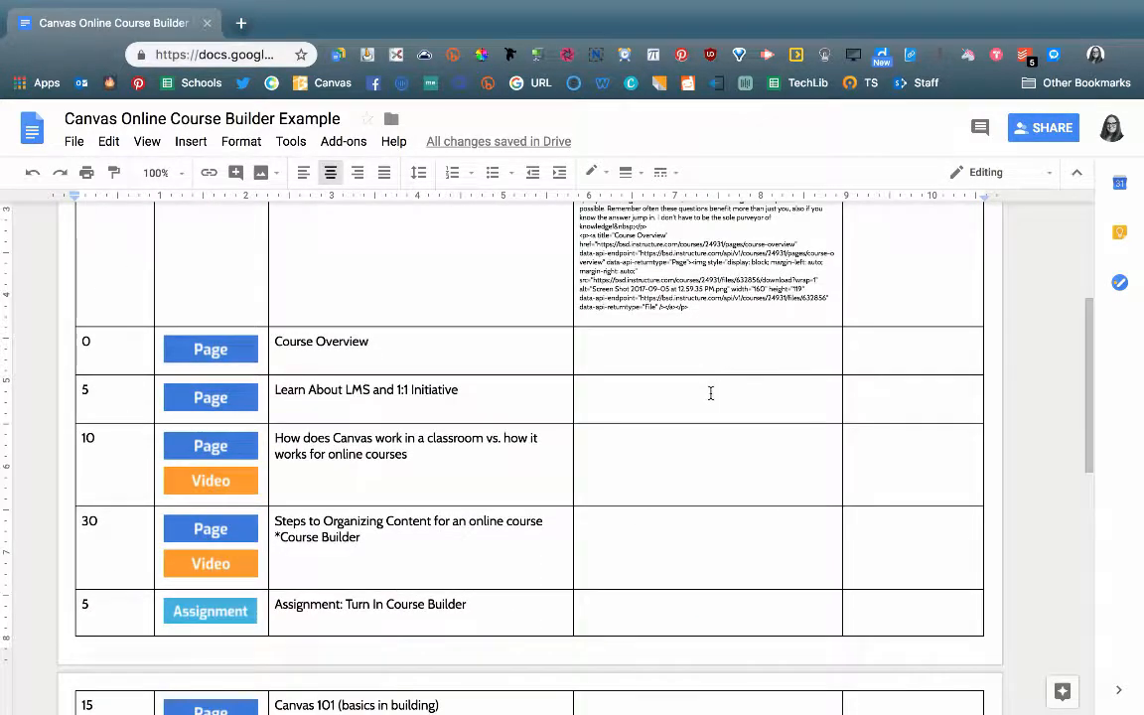
scroll(711, 395, "down", 2)
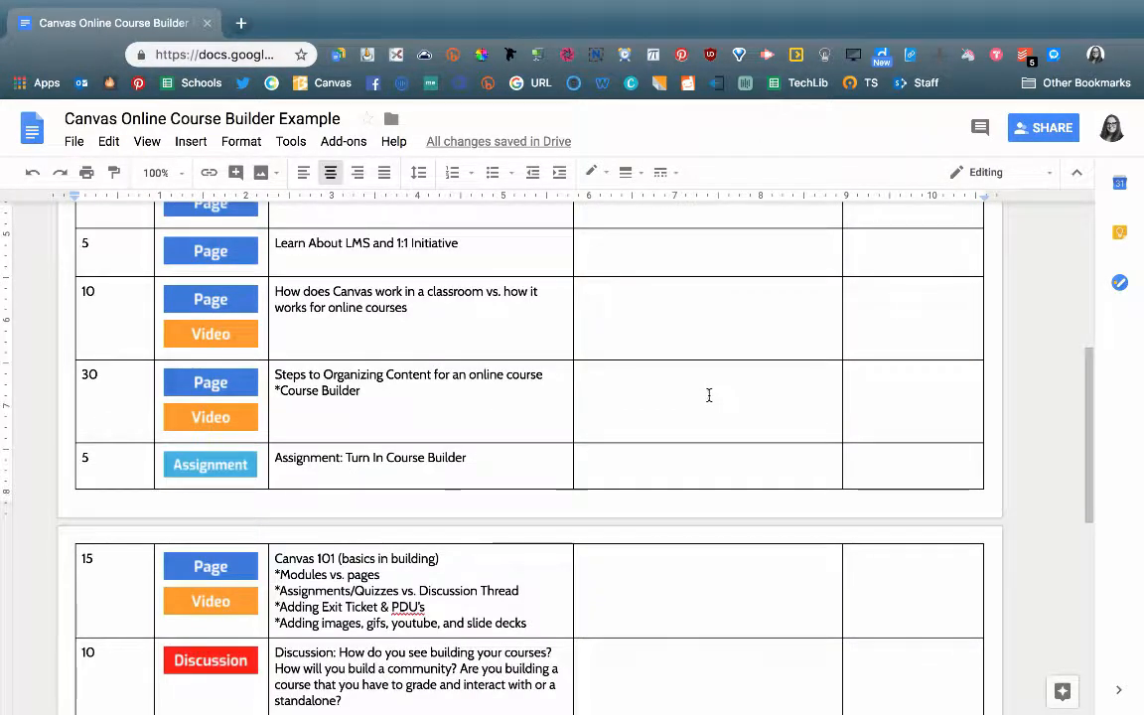
left_click(684, 396)
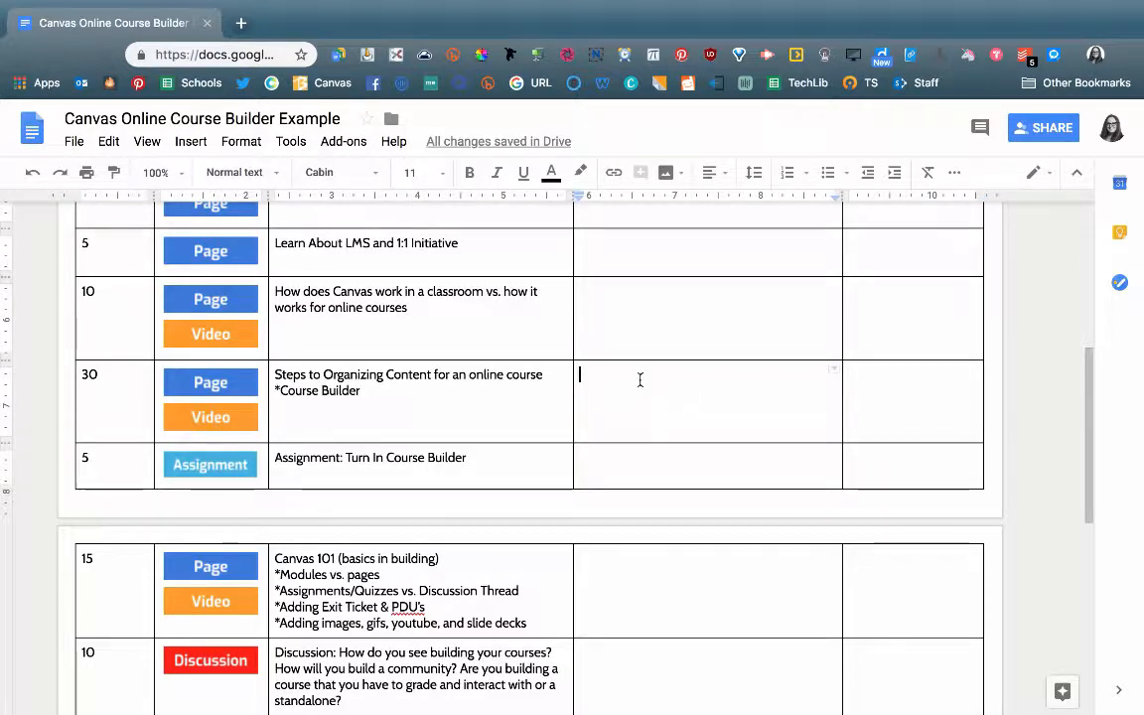
type("Course Bui")
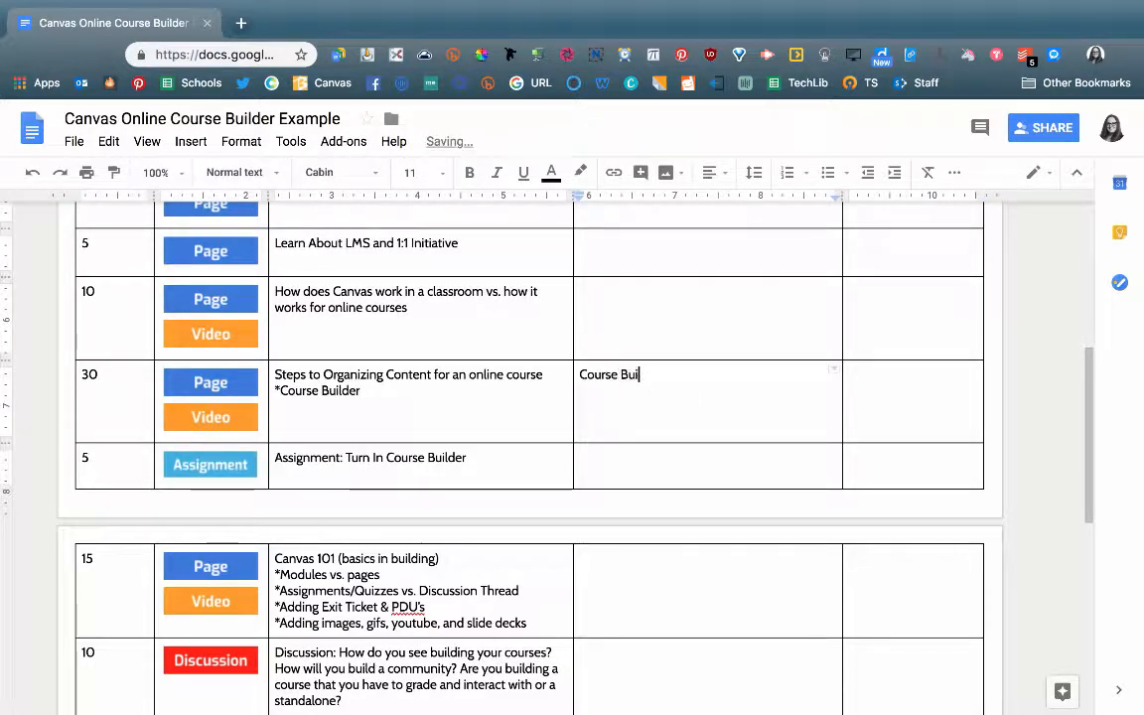
type("lder Template")
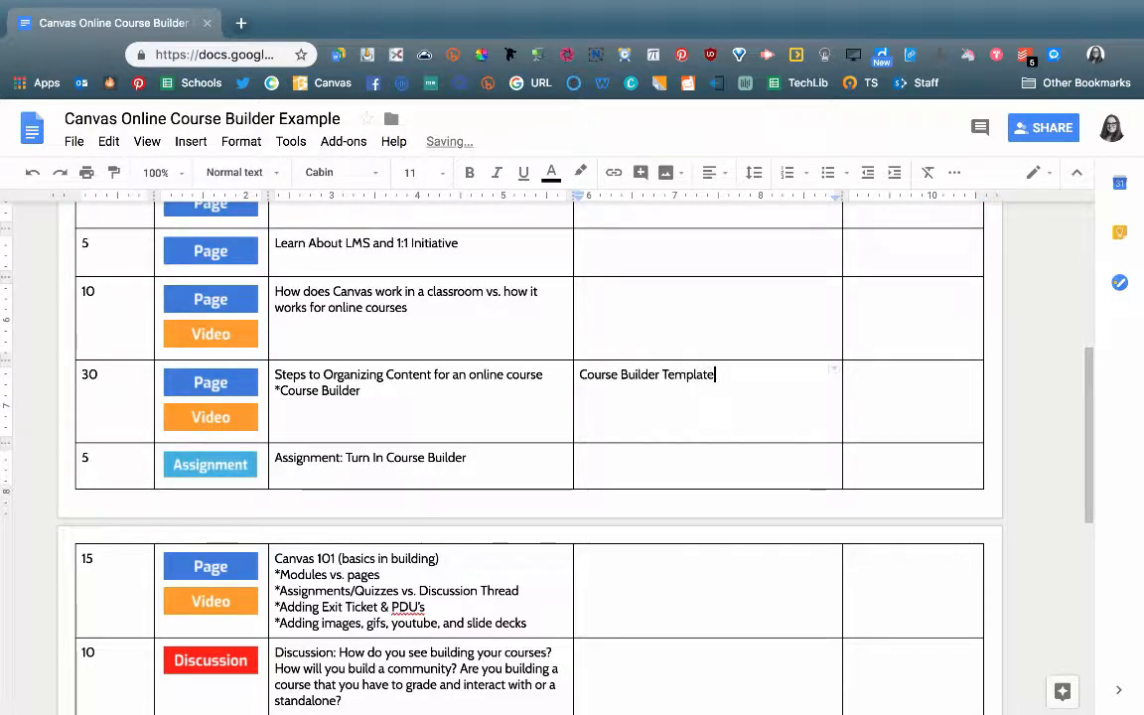
Step: Link the "Course Builder Template" text to the copied Google Docs template address
left_click_drag(579, 374, 714, 379)
key("ctrl+k")
key("ctrl+v")
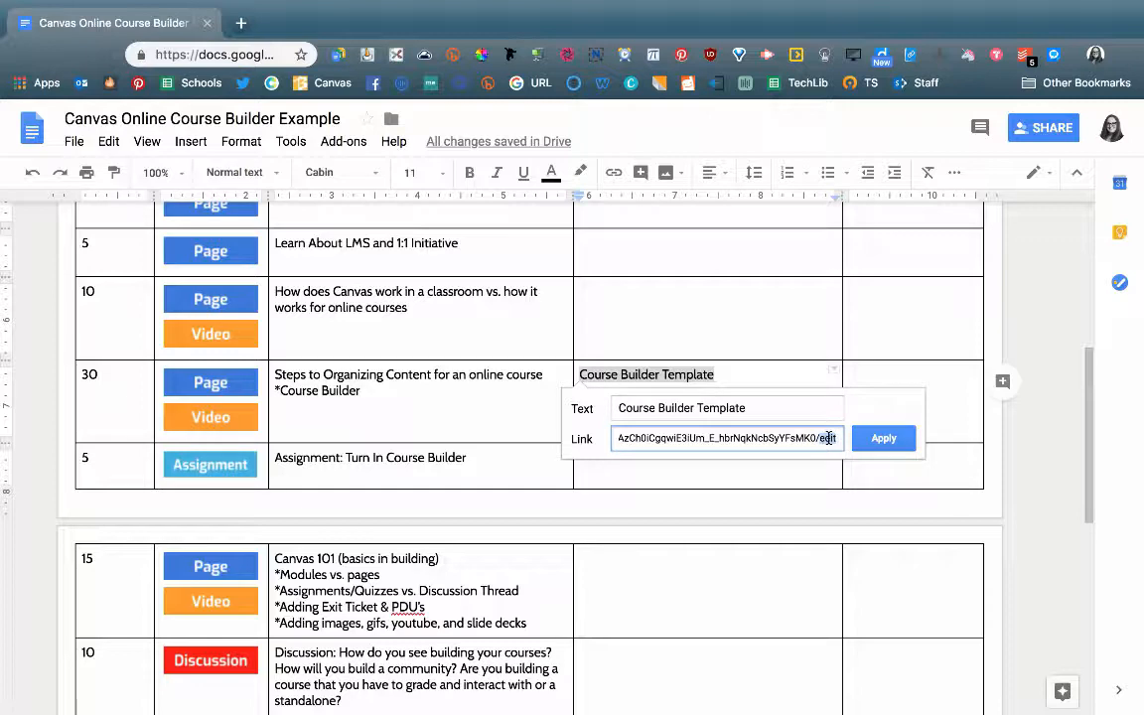
left_click(884, 438)
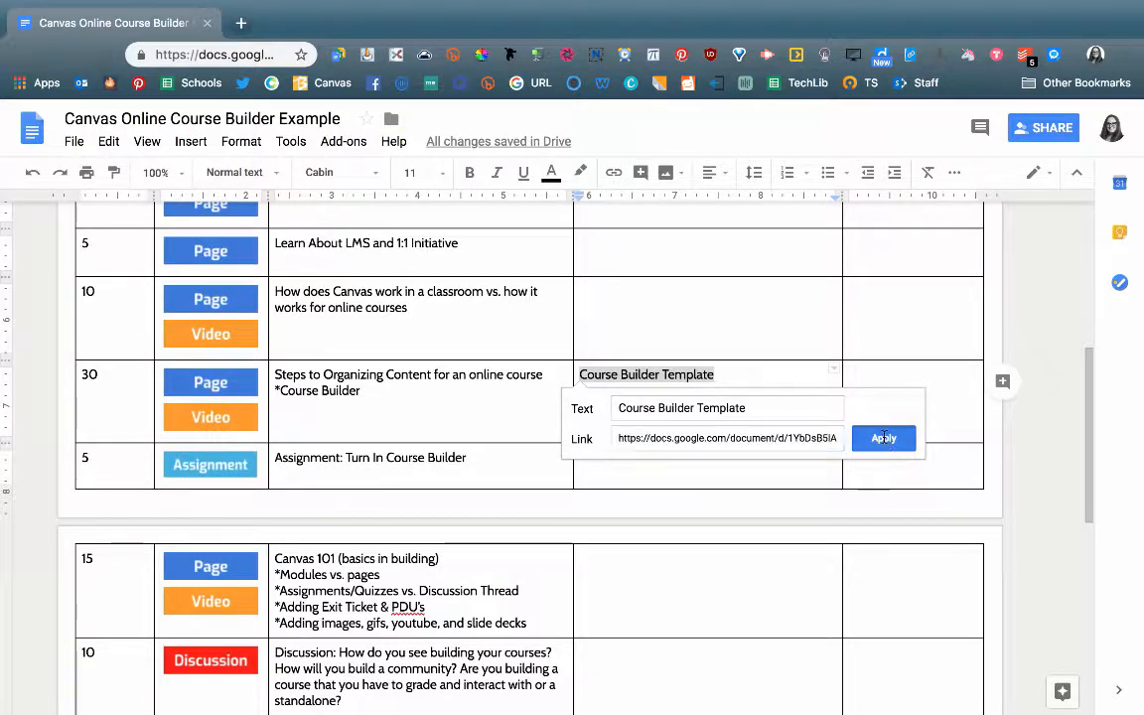
Step: Copy the File label from the document header and add it below the Video label in the "Steps to Organizing Content" row's Activity cell
scroll(467, 439, "up", 5)
left_click(774, 263)
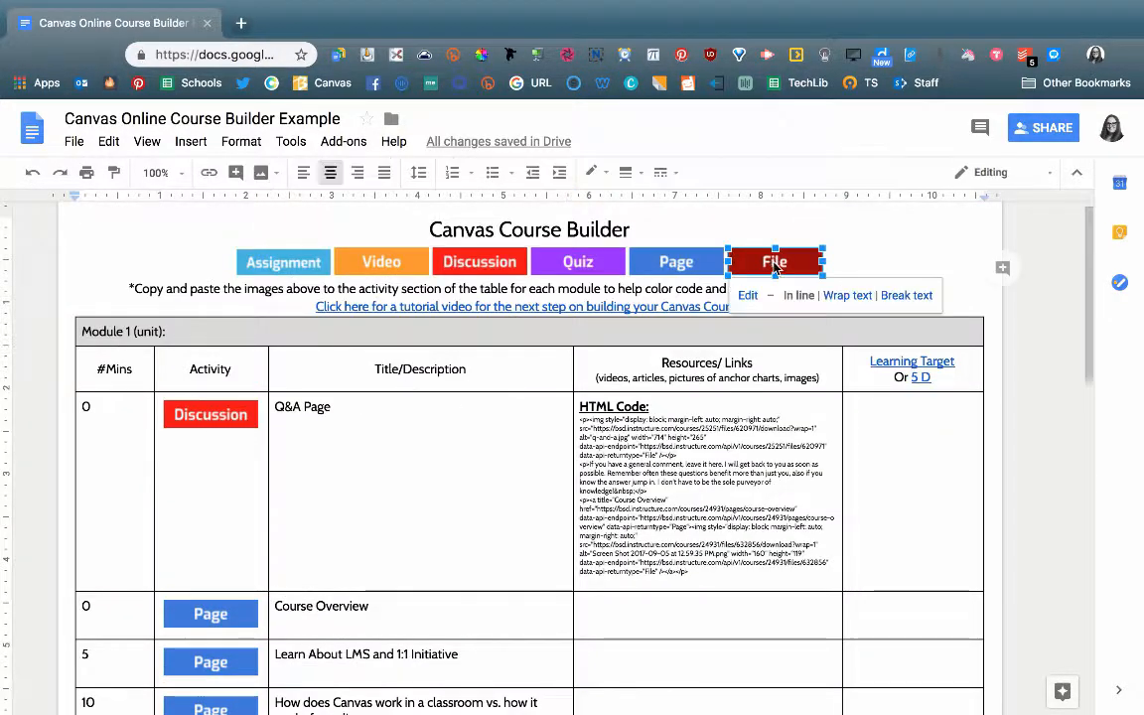
scroll(222, 412, "down", 4)
left_click(209, 449)
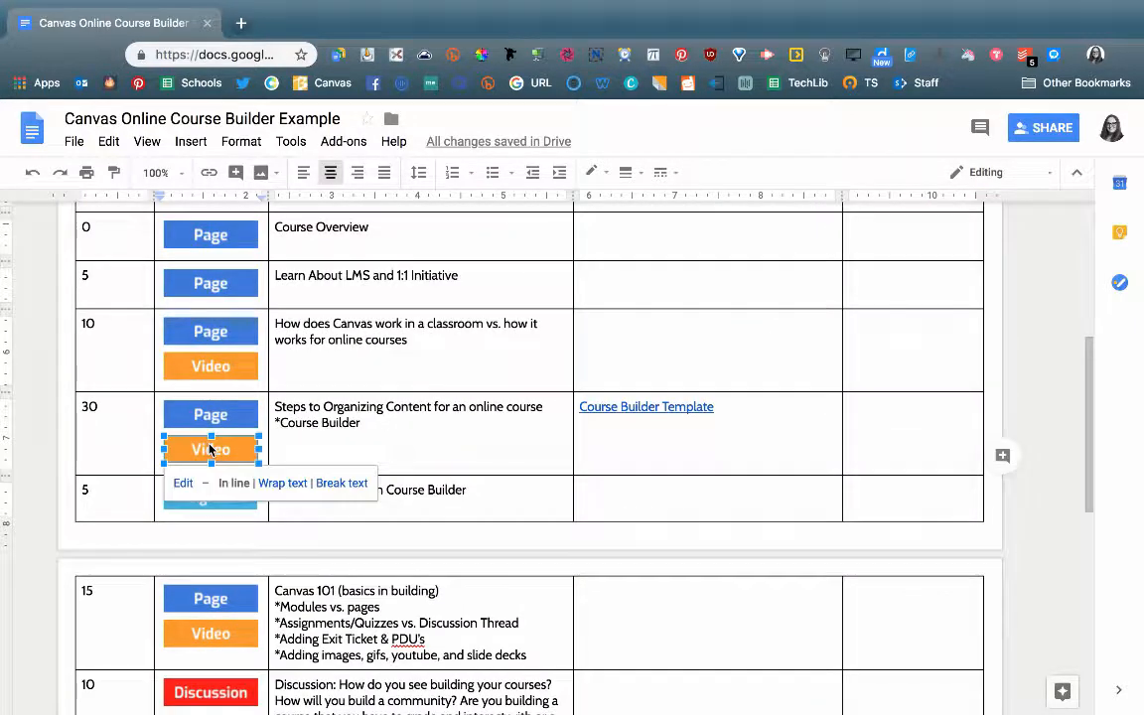
left_click(260, 455)
key("Return")
key("ctrl+v")
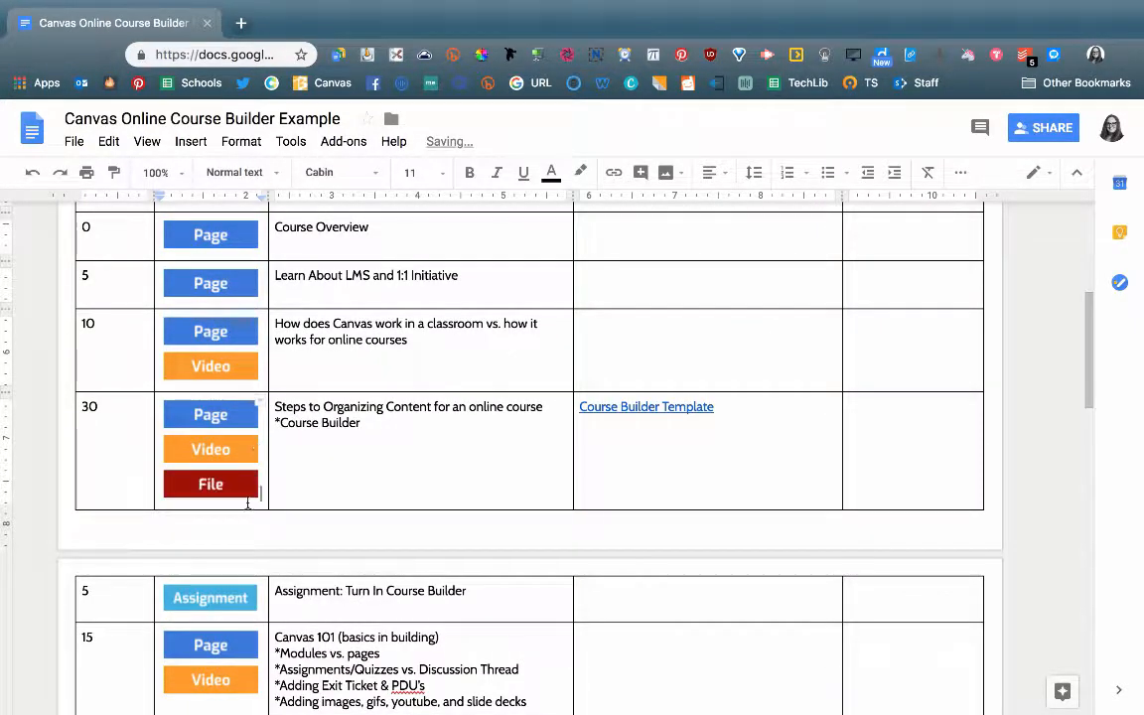
right_click(247, 503)
left_click(705, 427)
double_click(455, 472)
Step: Review the Module 1 table's activities, descriptions and resources from the Q&A Page row to the Exit Ticket & PDU row
scroll(453, 462, "down", 1)
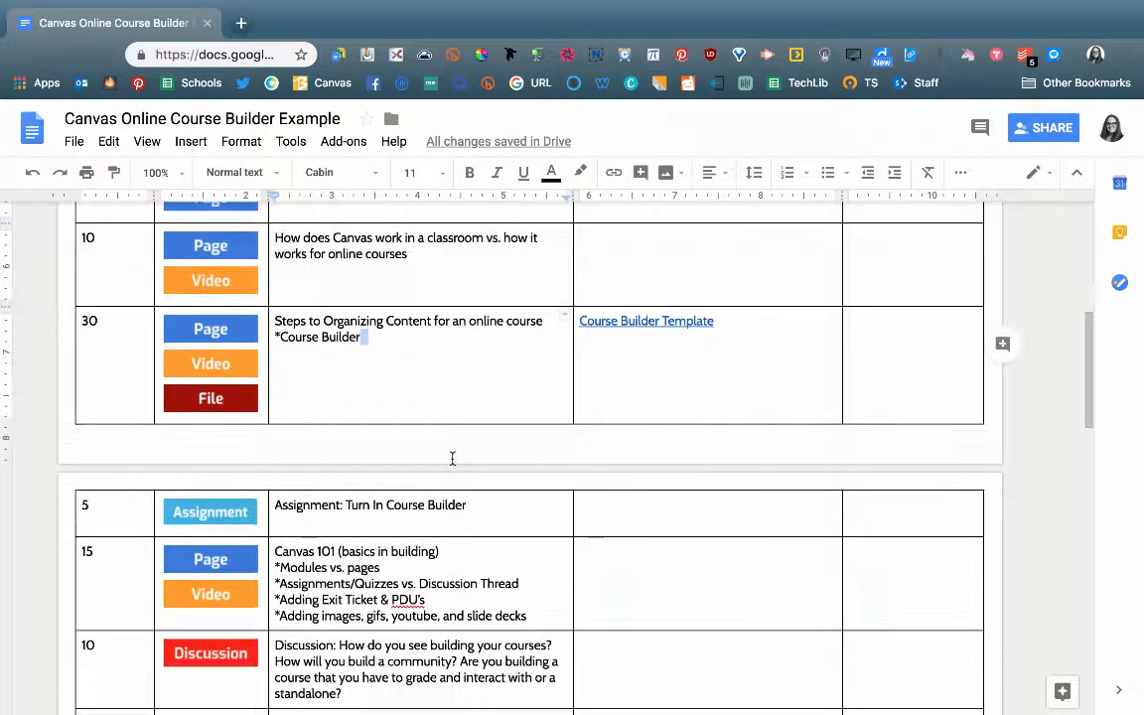
scroll(452, 457, "down", 3)
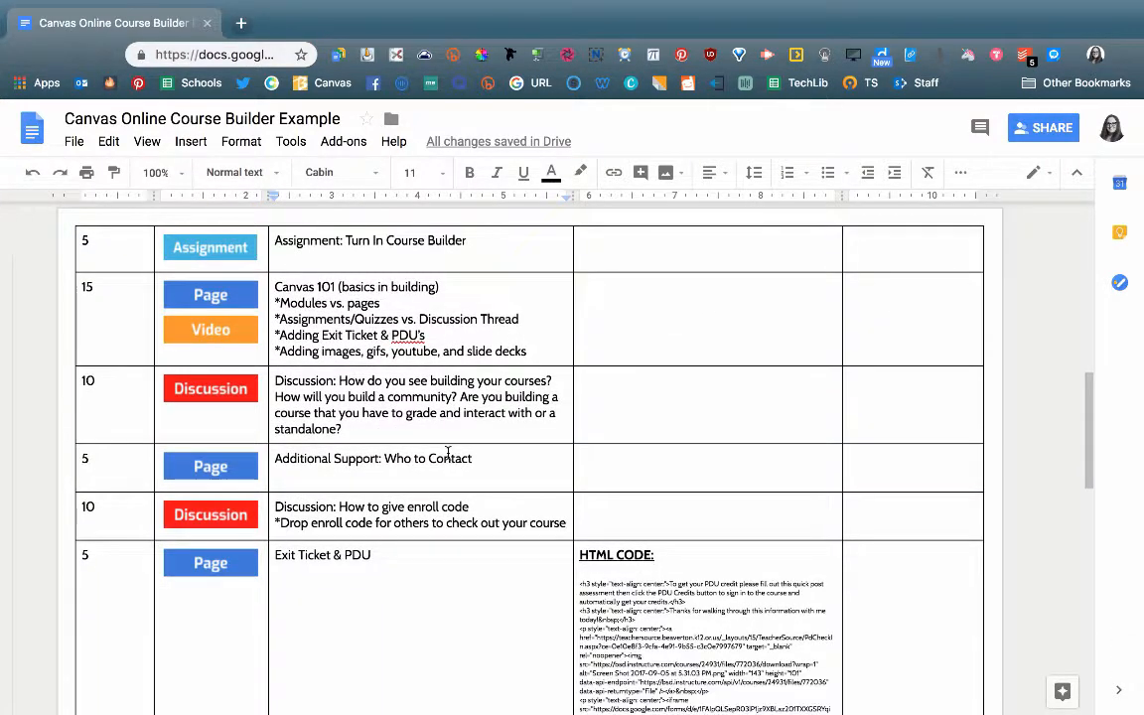
scroll(448, 452, "down", 1)
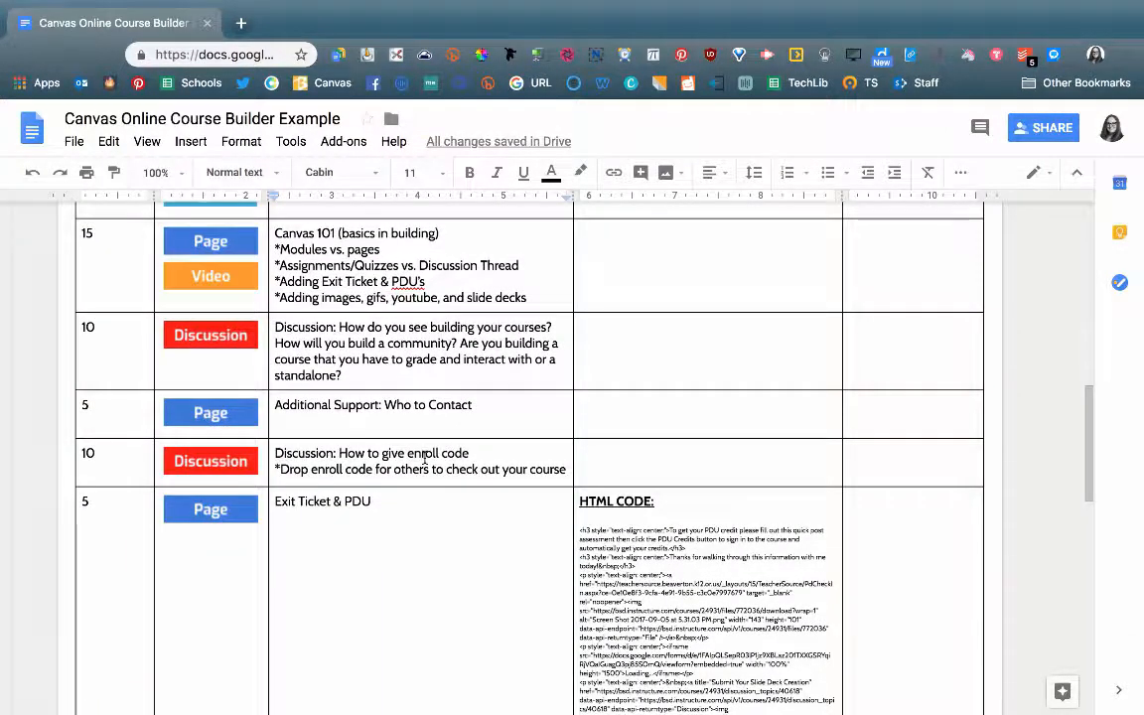
scroll(426, 457, "up", 15)
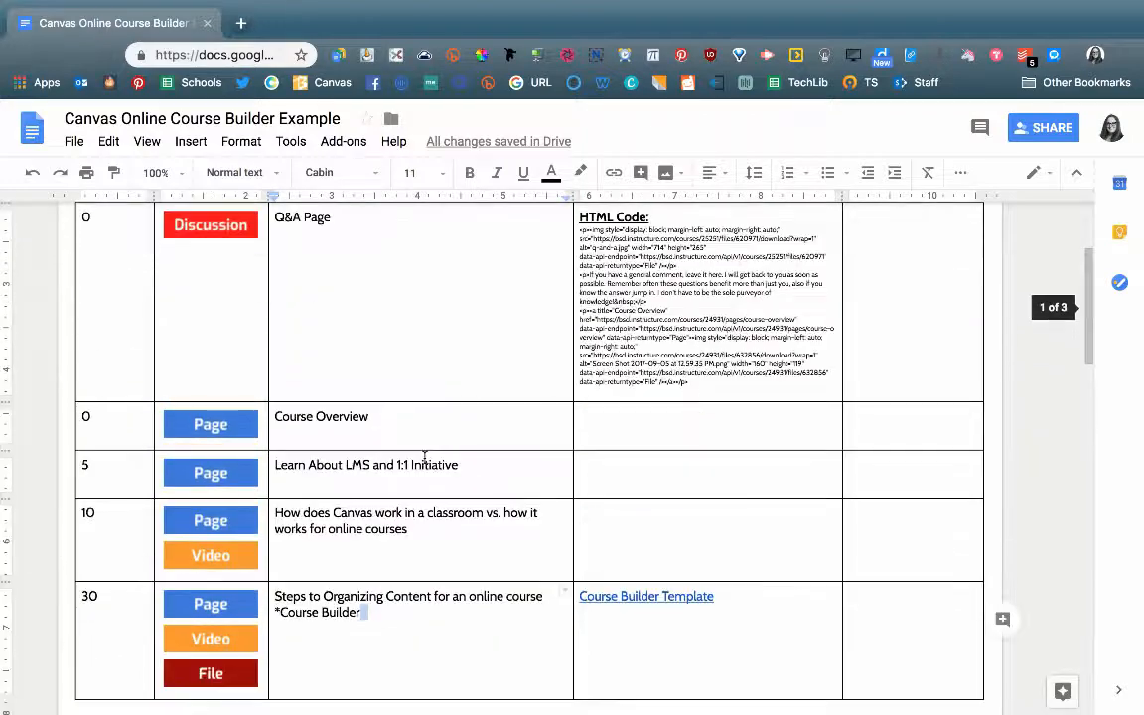
scroll(423, 461, "down", 2)
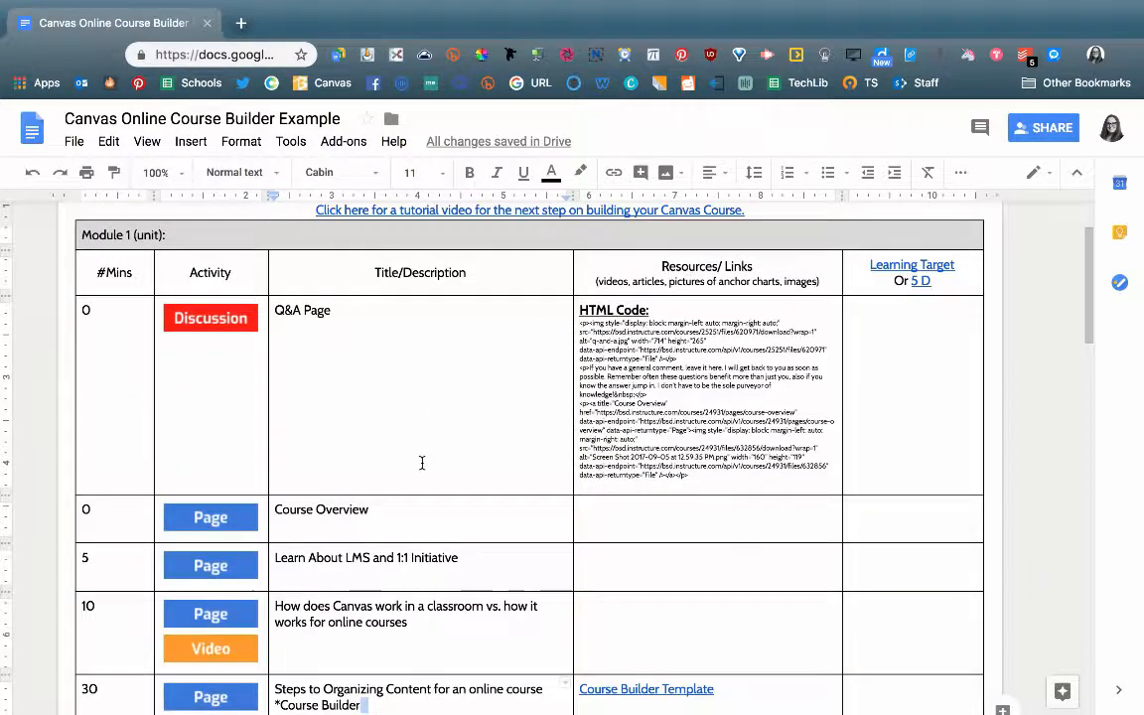
scroll(422, 463, "down", 1)
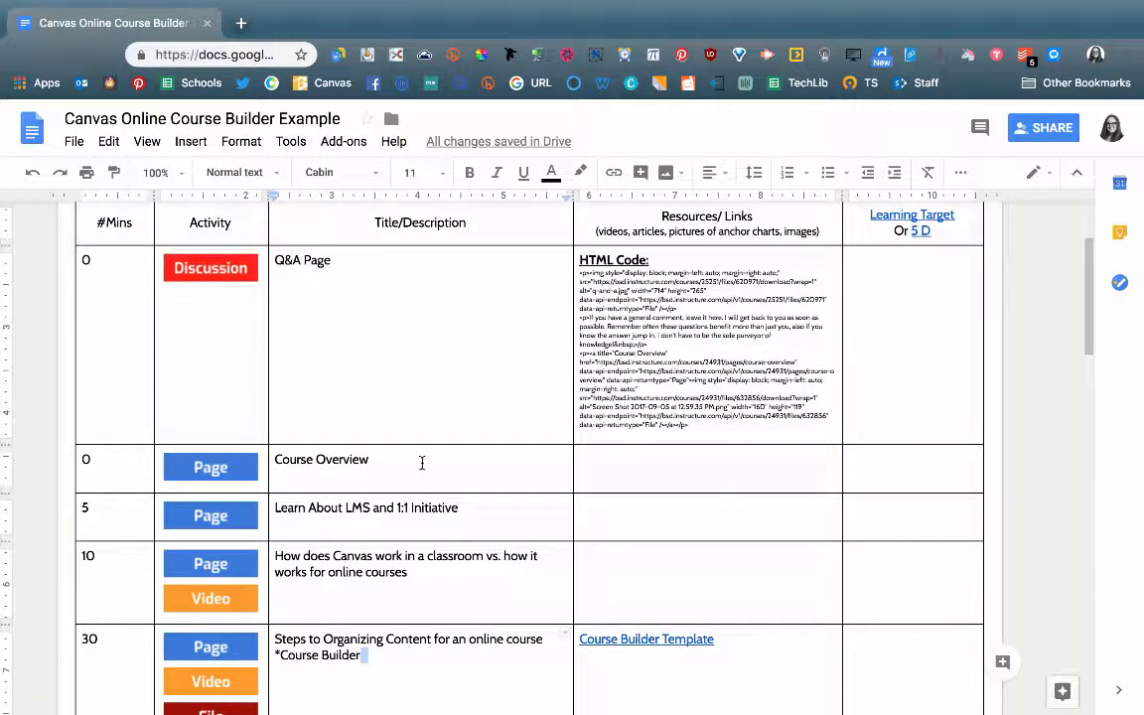
scroll(422, 463, "down", 3)
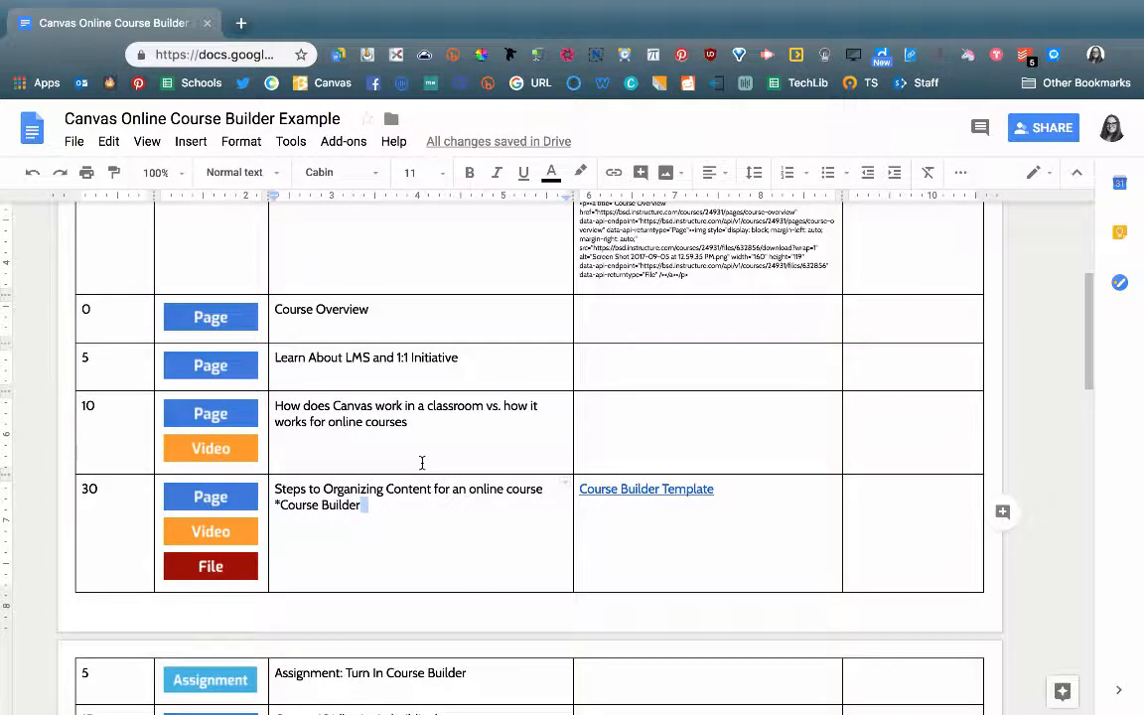